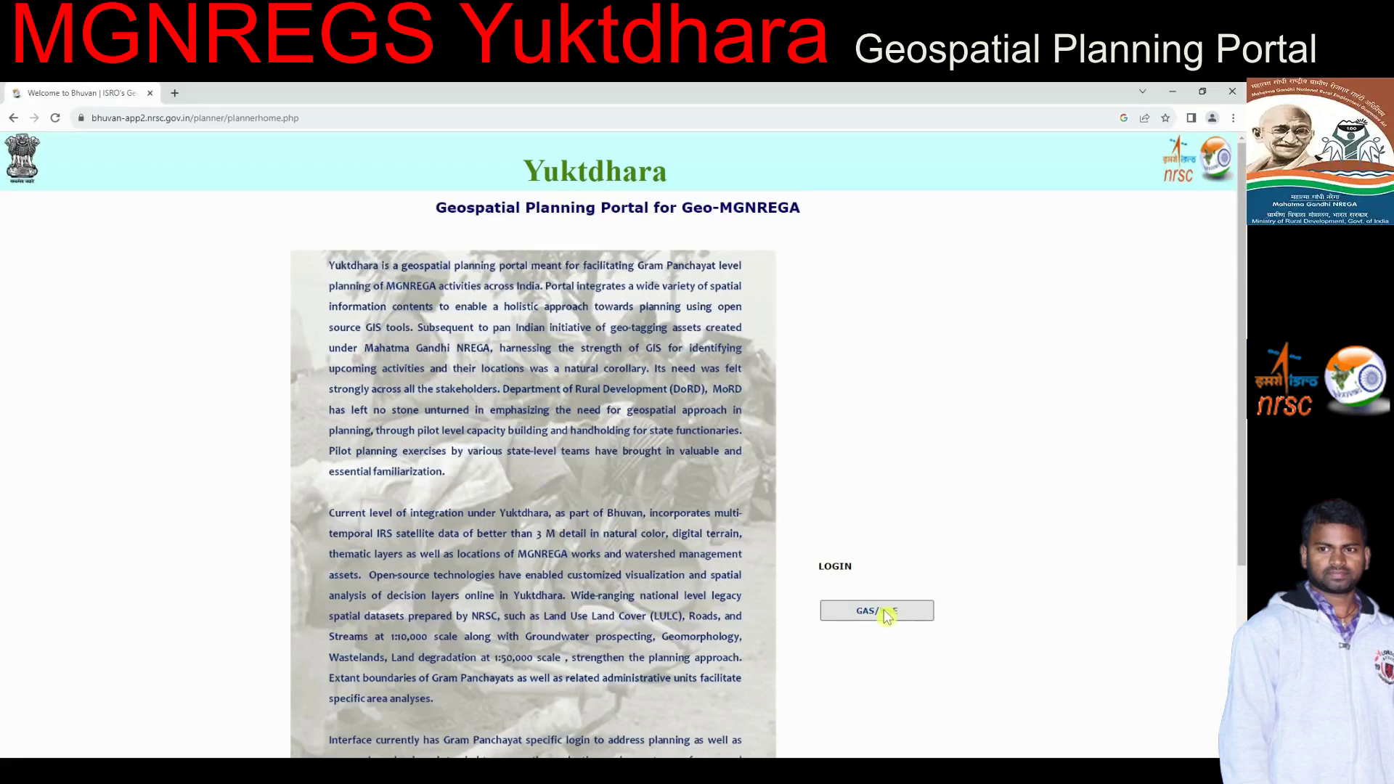
Step: Open the Bhuvan Single Sign On login page from the Yuktdhara portal
click(880, 612)
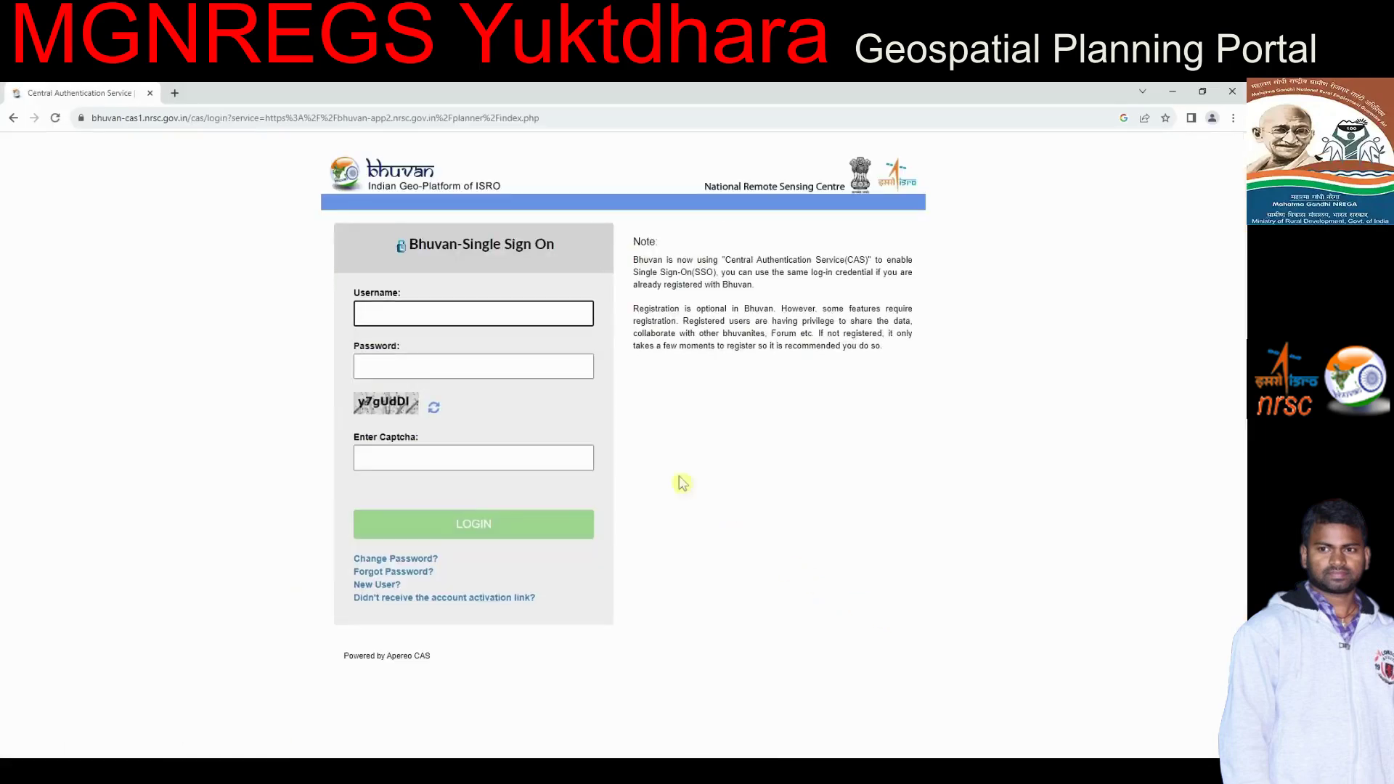
Step: Log in with the planner's username, password and the displayed captcha to reach Ras panchayat's home
key(ctrl+v)
click(438, 364)
click(415, 459)
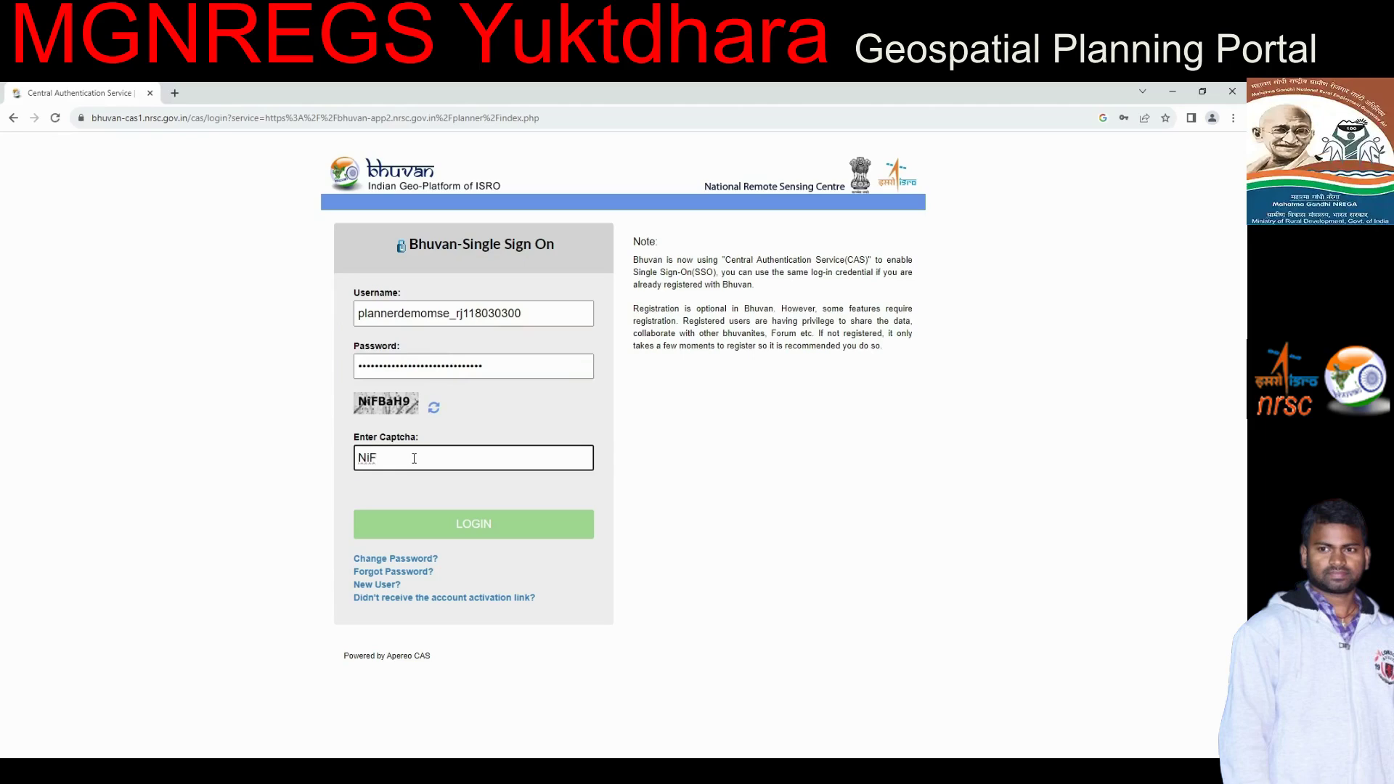
text(NiFBaH9)
click(468, 523)
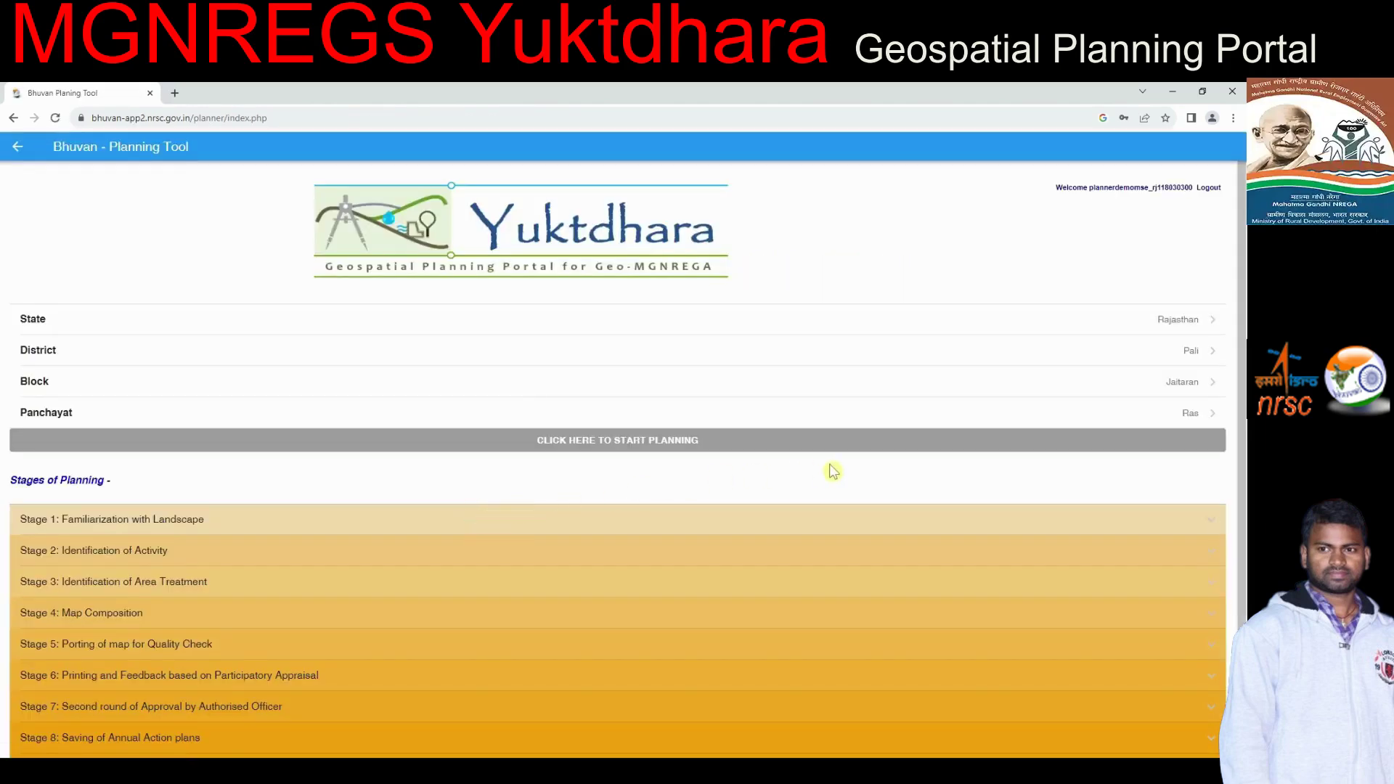
scroll(1243, 499, down, 1)
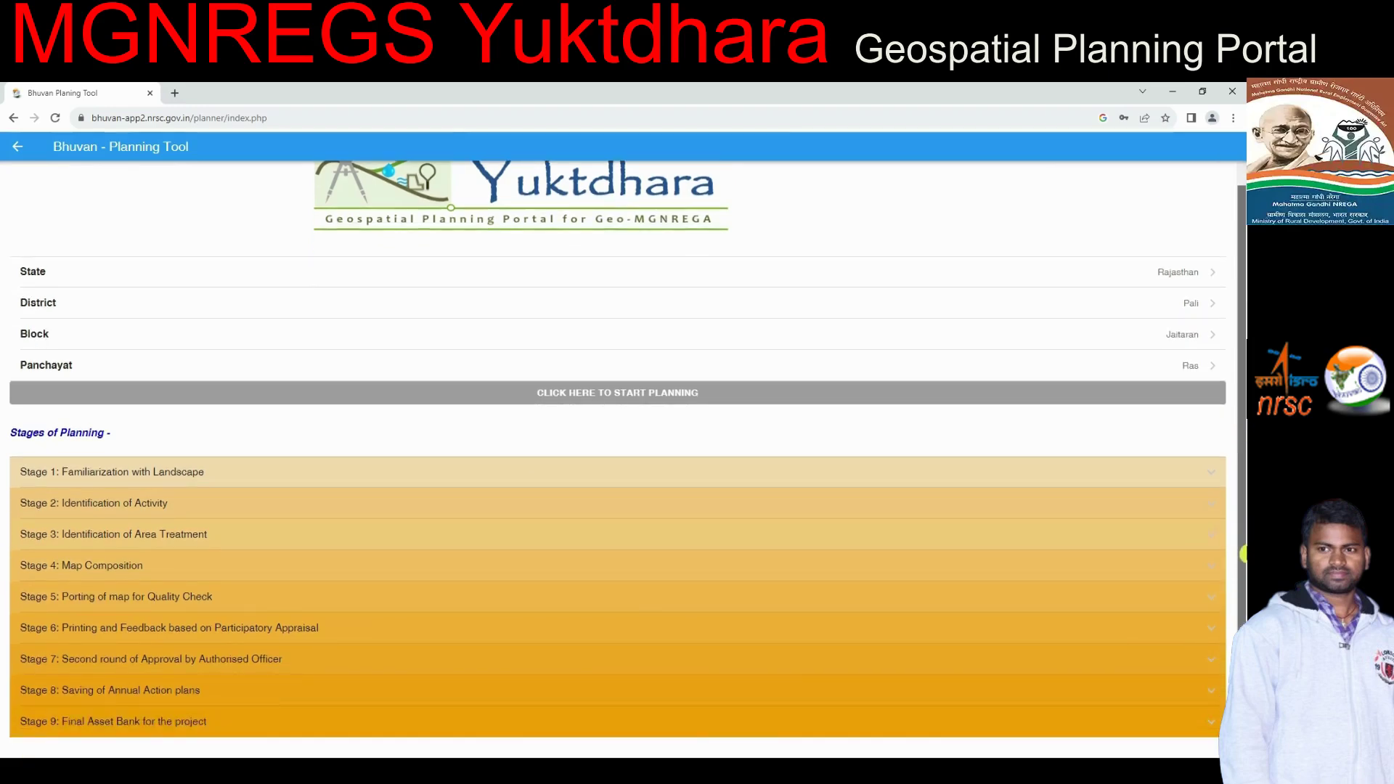
scroll(1240, 392, up, 1)
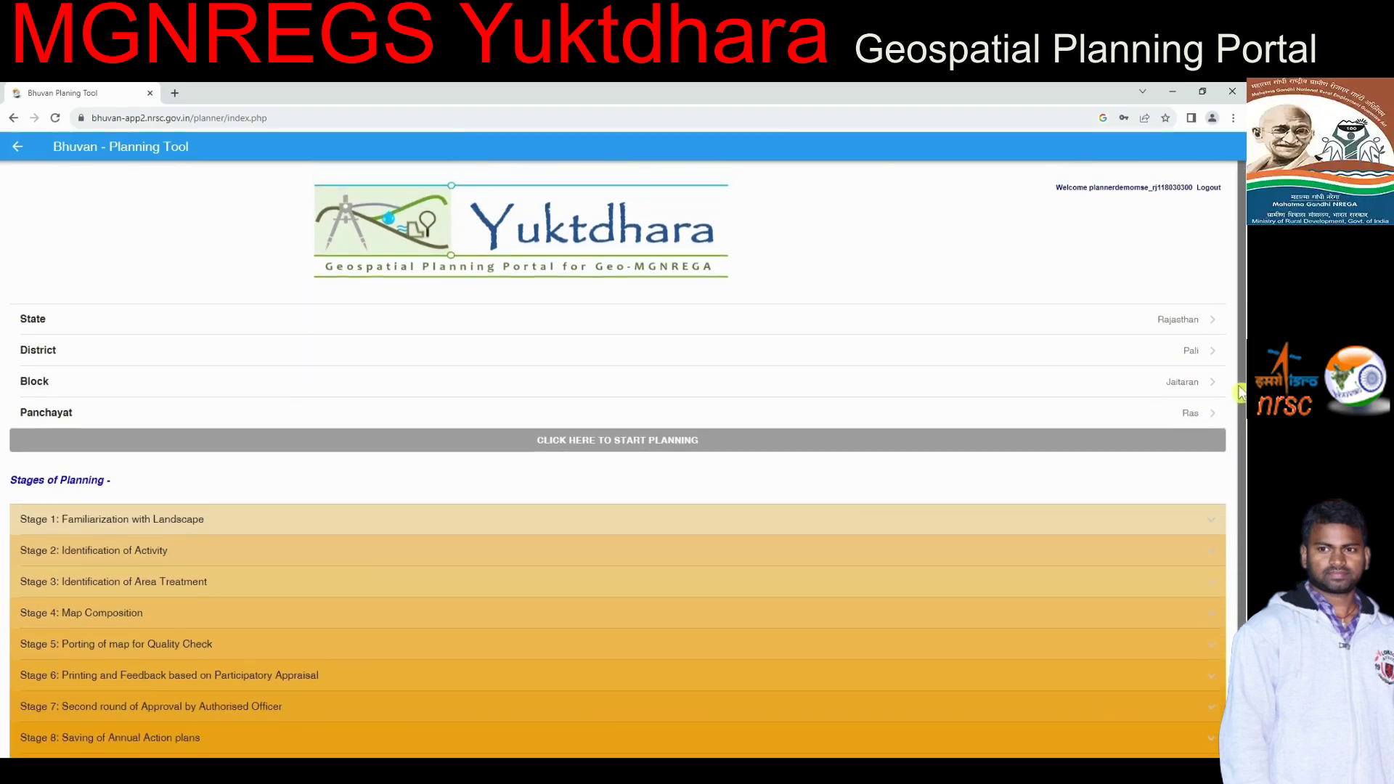
Step: Start planning for Ras and preview district, taluk and village boundary layers, then hide them
click(593, 441)
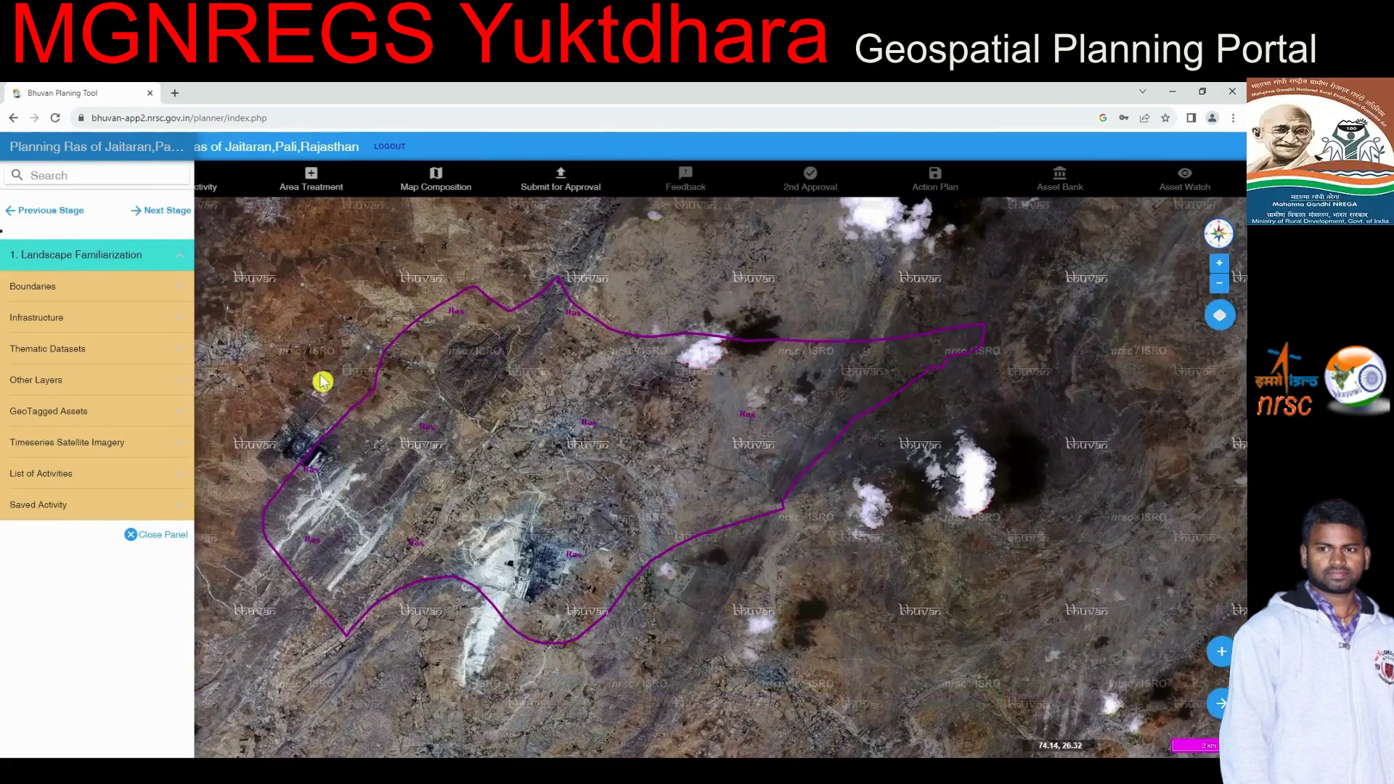
click(116, 291)
click(15, 317)
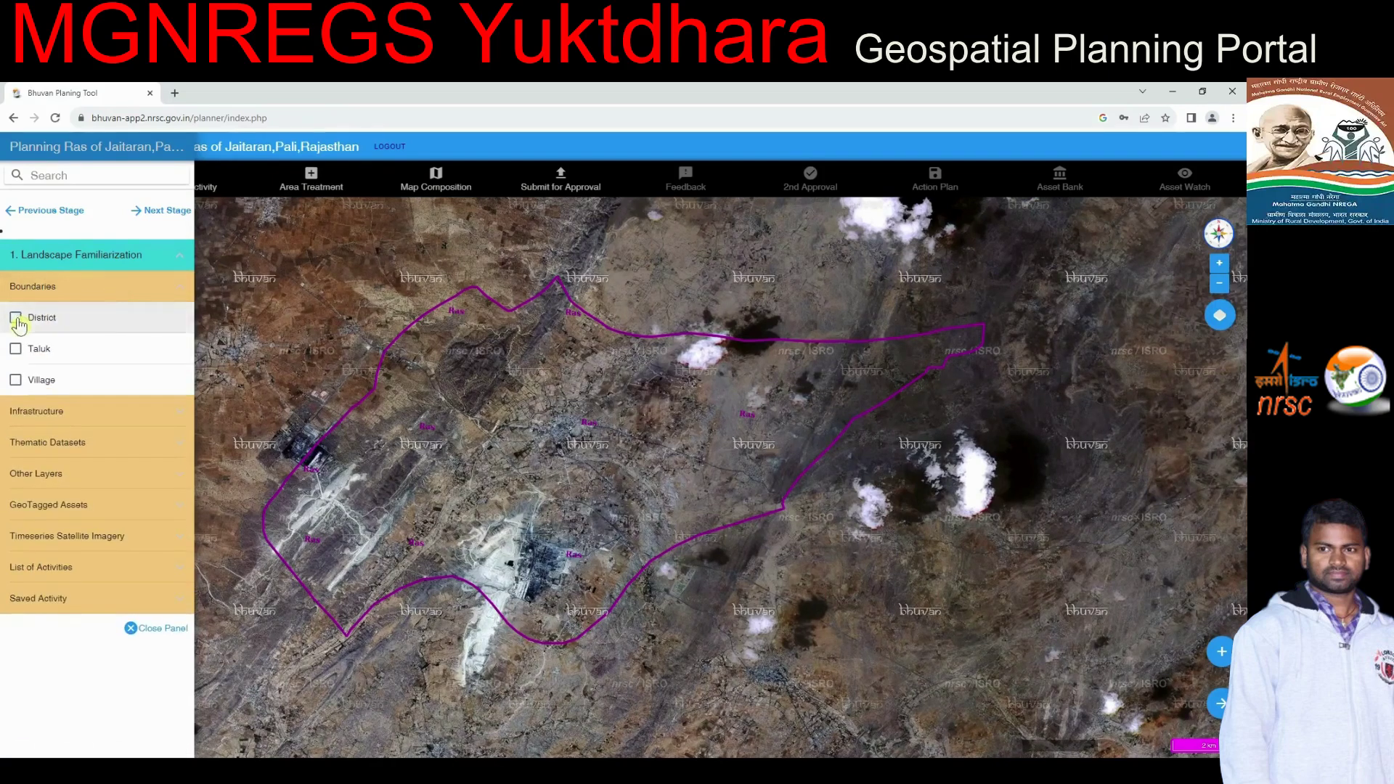
click(16, 349)
click(15, 382)
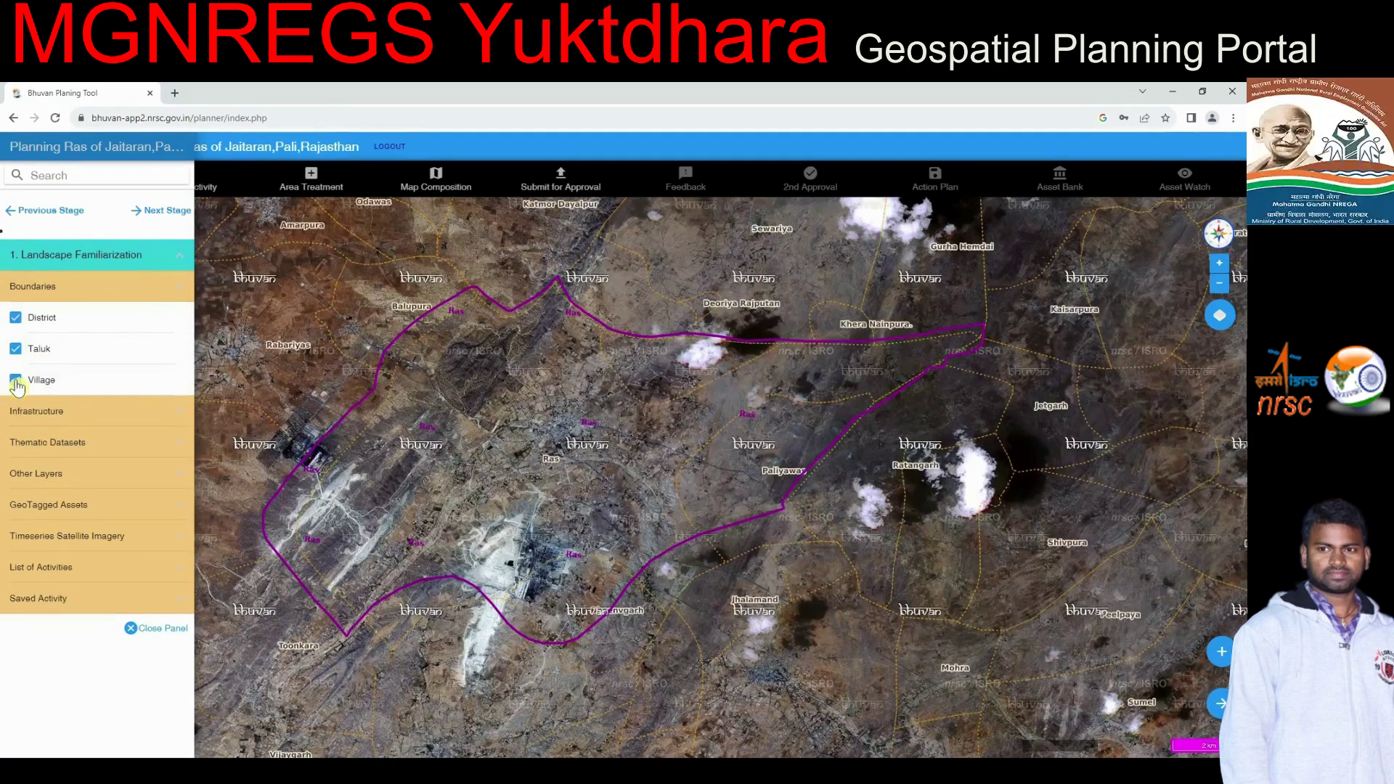
click(15, 382)
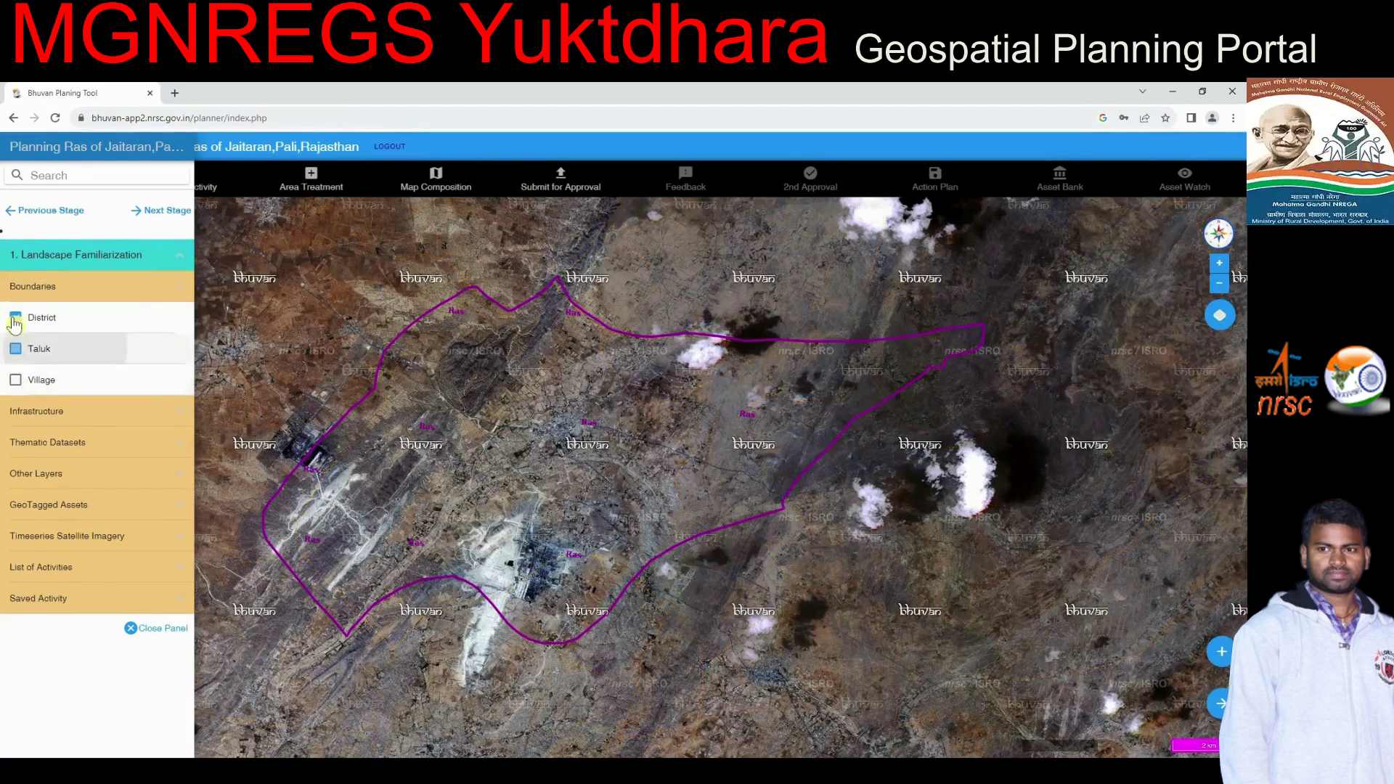
click(32, 286)
Step: Show roads, settlements and watershed drainage, swipe-compare watersheds with imagery, then hide all three
click(22, 318)
click(16, 349)
click(15, 379)
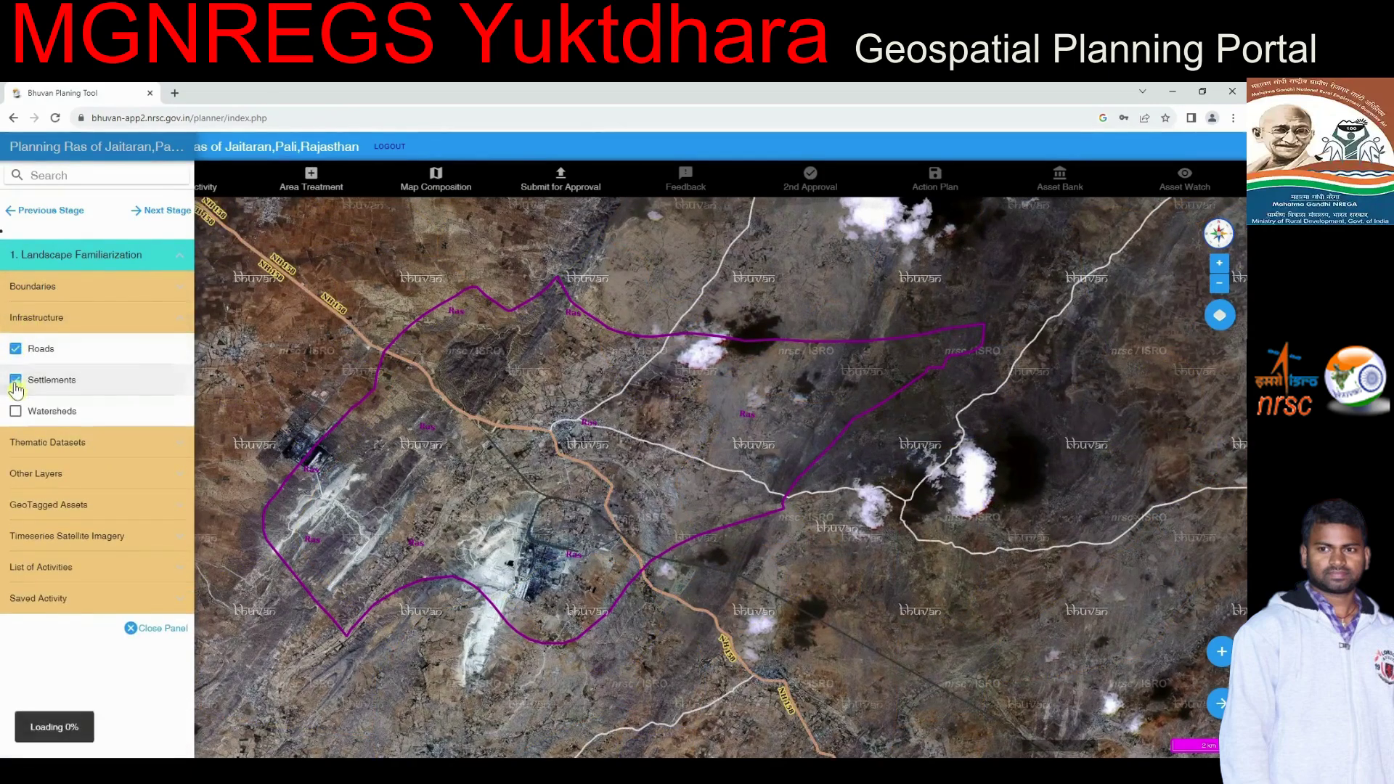
click(15, 411)
click(165, 408)
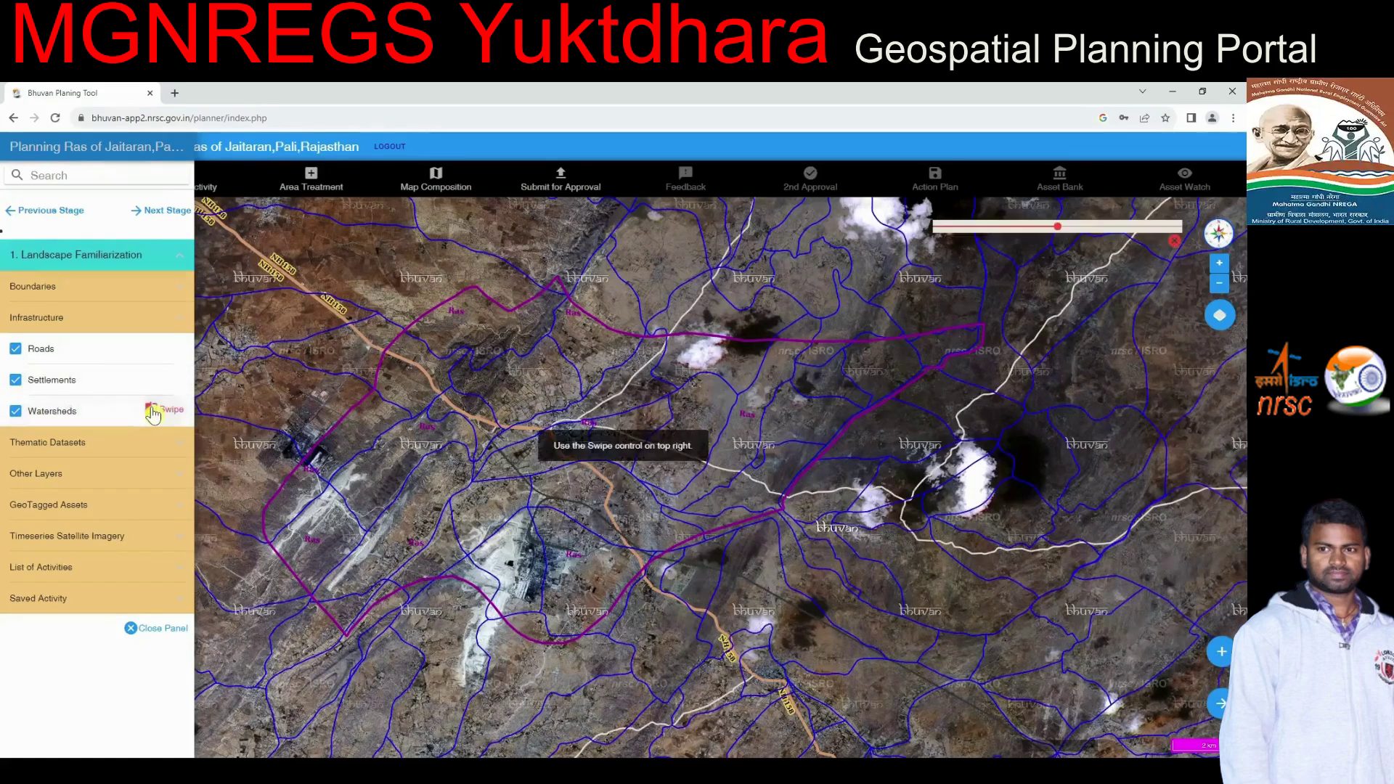
drag(1057, 227, 936, 231)
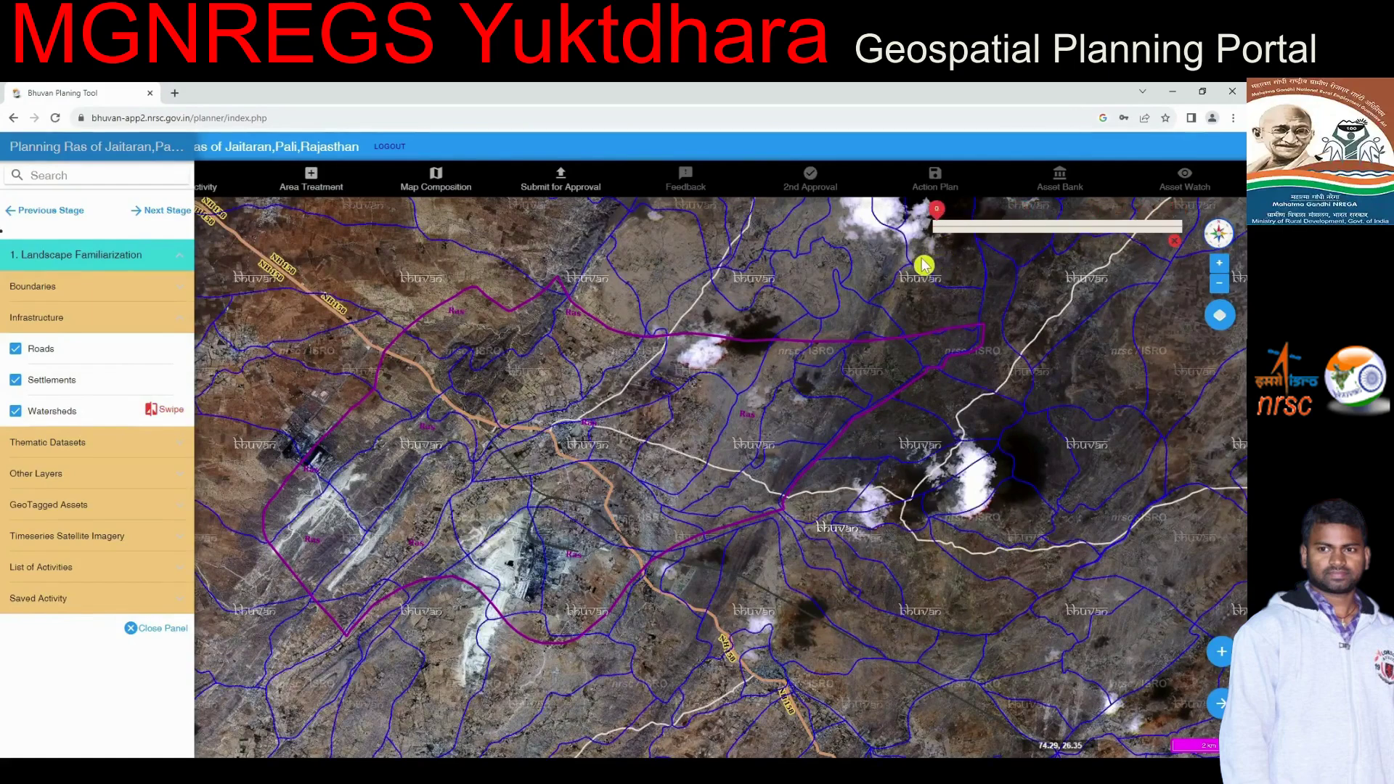
click(155, 413)
click(16, 411)
click(15, 379)
click(15, 349)
Step: Show the Geomorphology layer and swipe-compare it against satellite imagery, then hide it
click(33, 317)
click(64, 349)
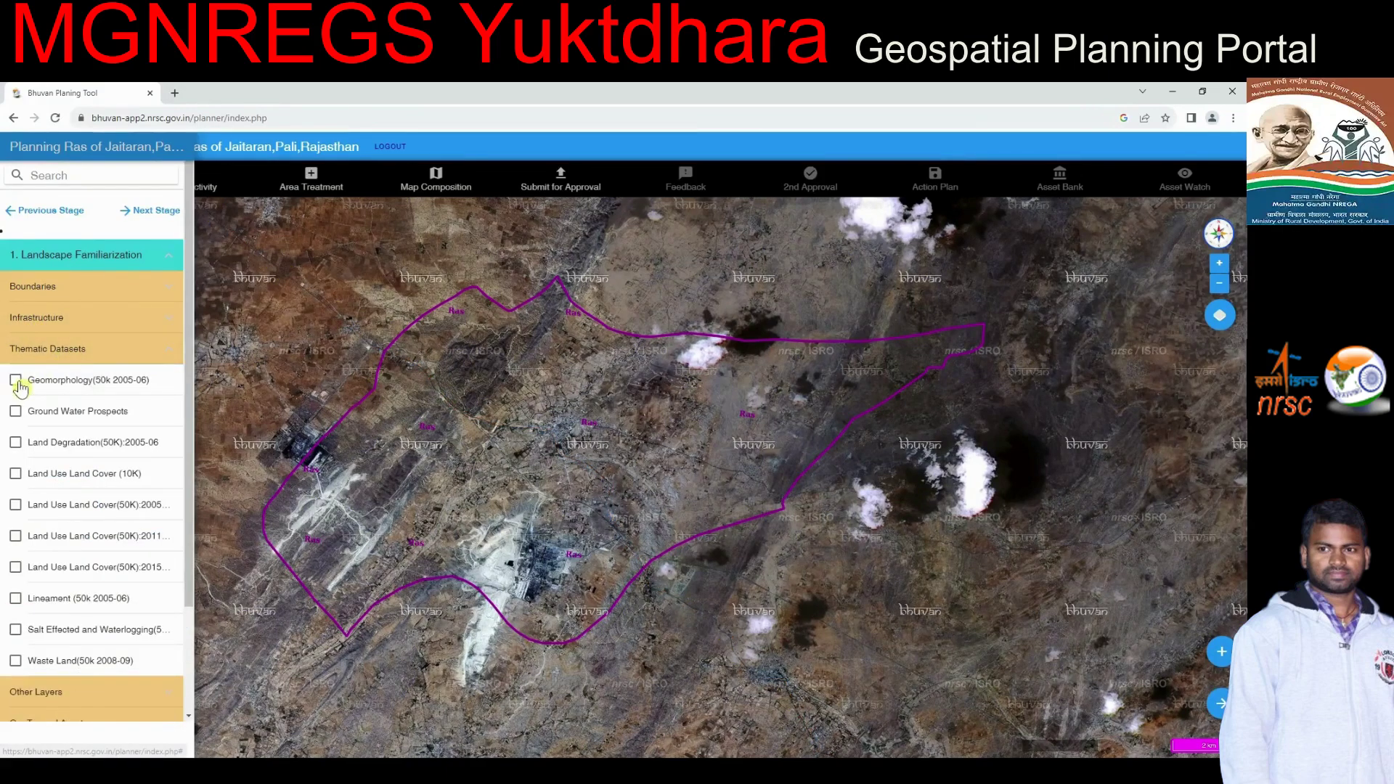
click(16, 379)
click(95, 426)
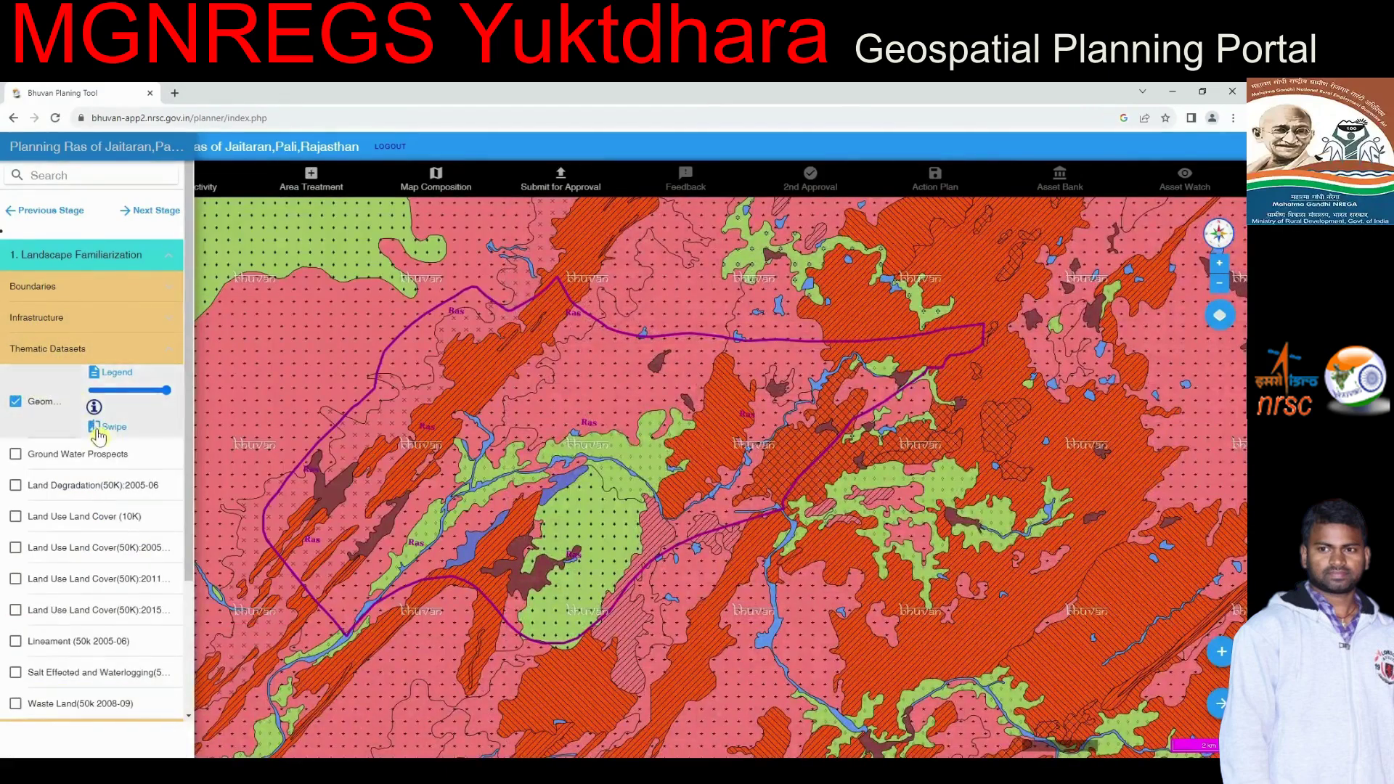
mouse_move(918, 246)
mouse_down()
mouse_move(1035, 239)
mouse_move(899, 248)
mouse_up()
click(124, 429)
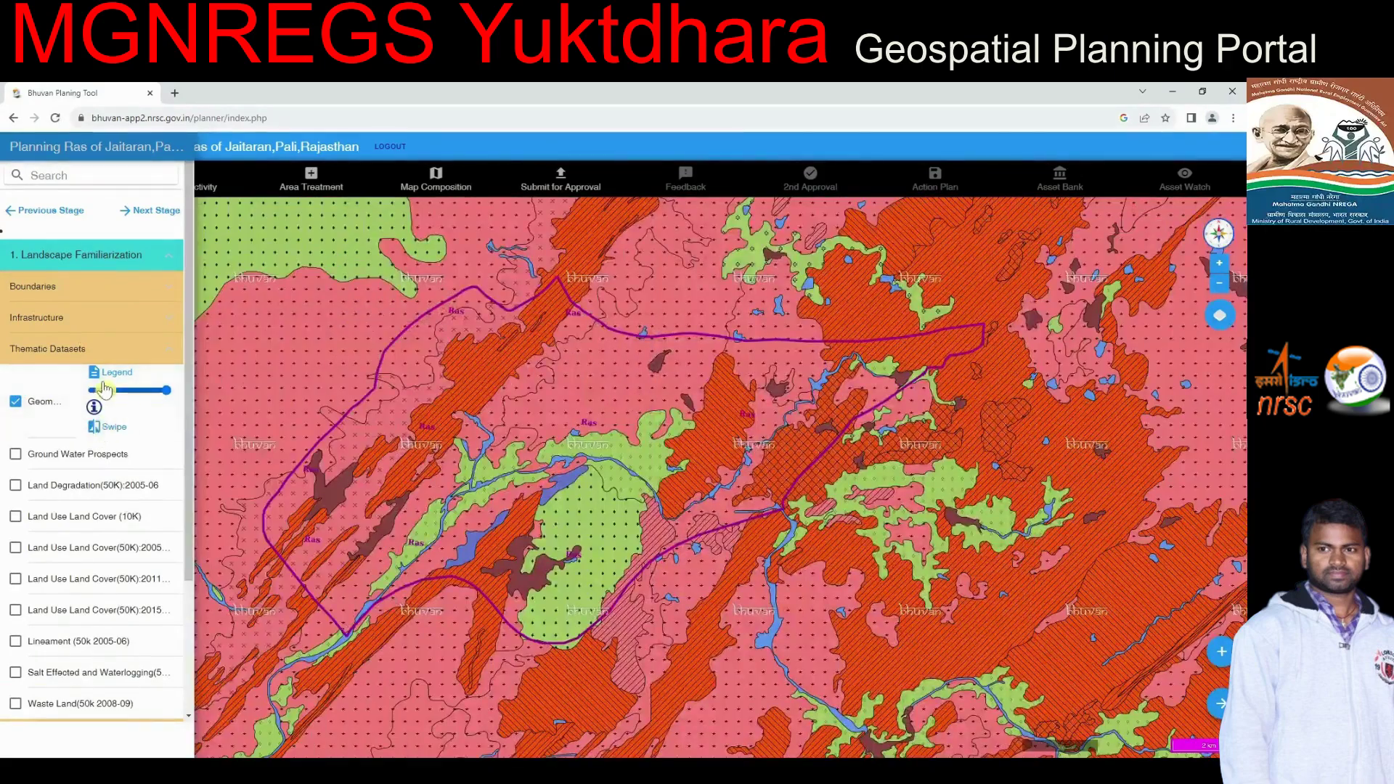
click(38, 402)
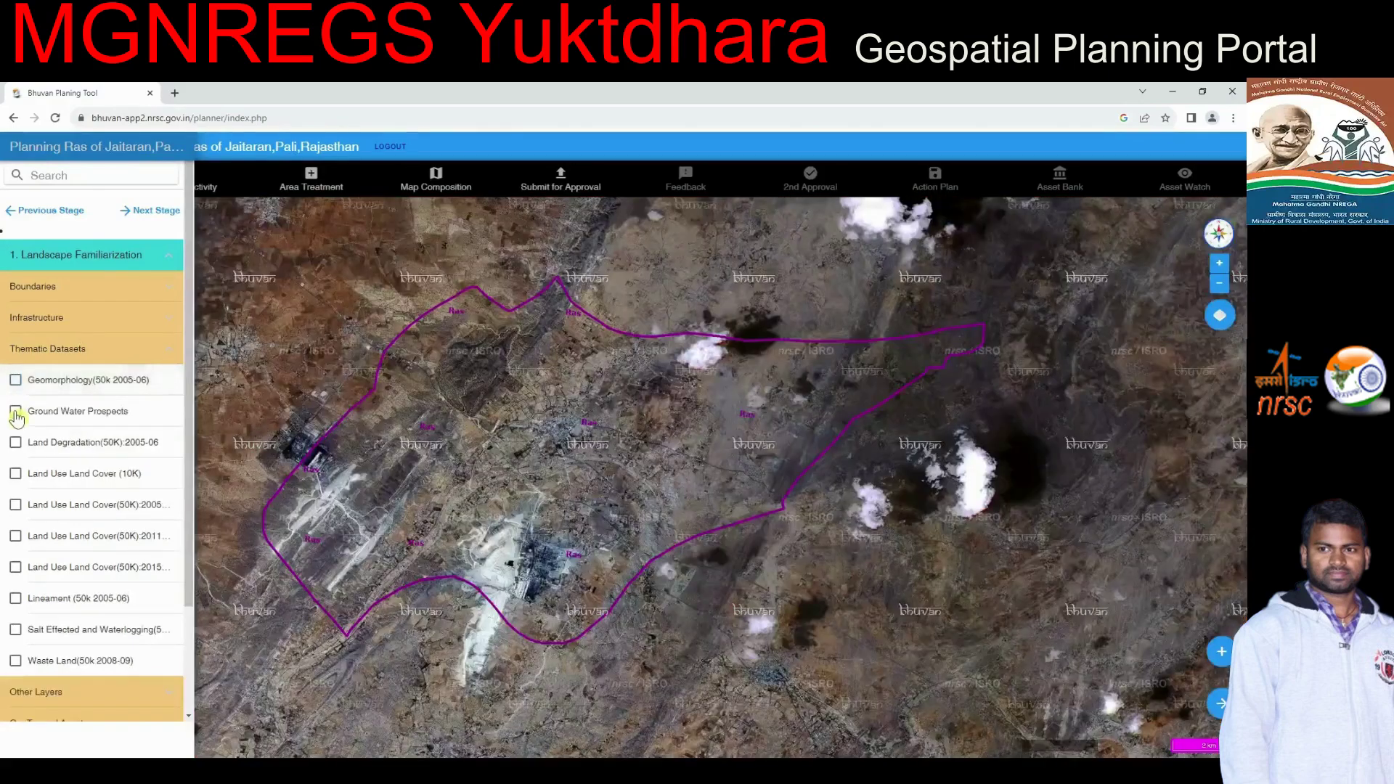
Step: Preview and hide the Ground Water Prospects and Land Degradation layers in turn
click(16, 409)
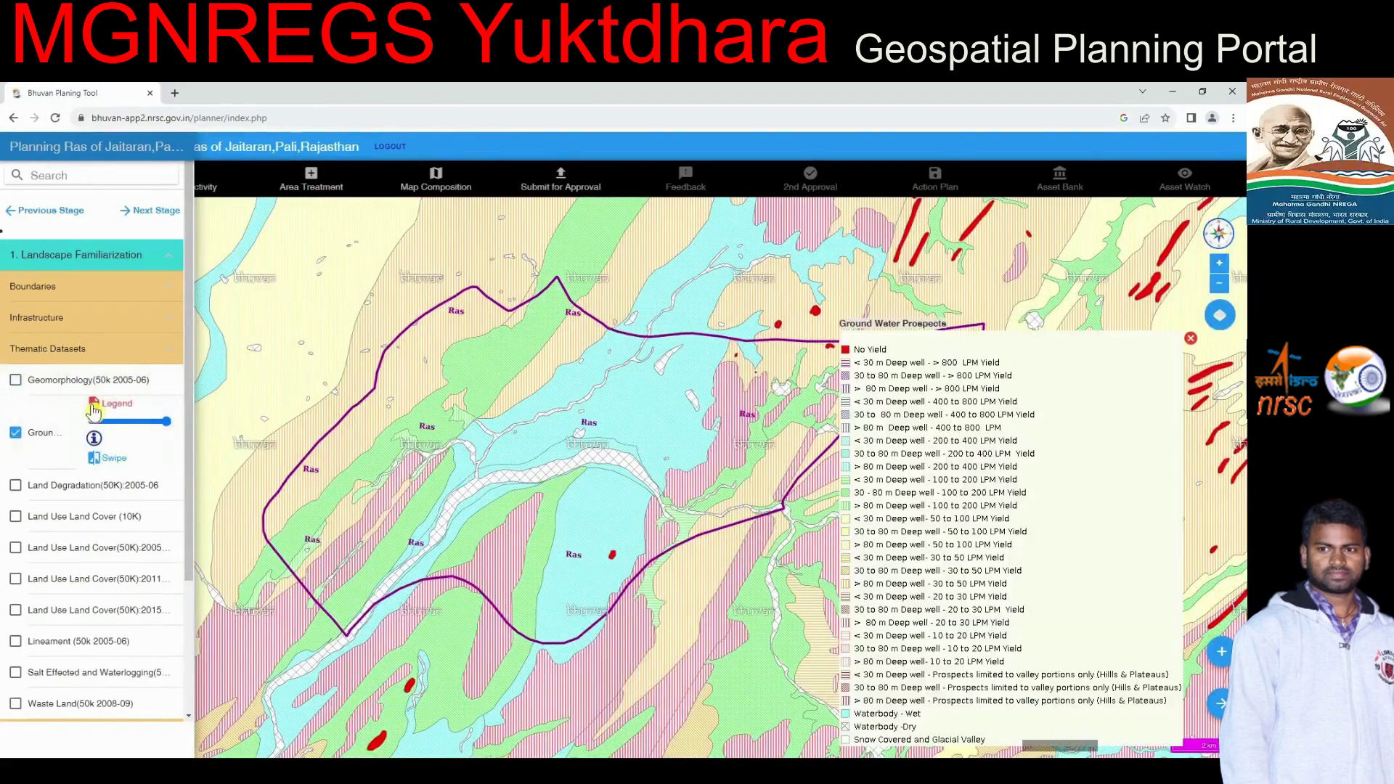
click(15, 432)
click(16, 443)
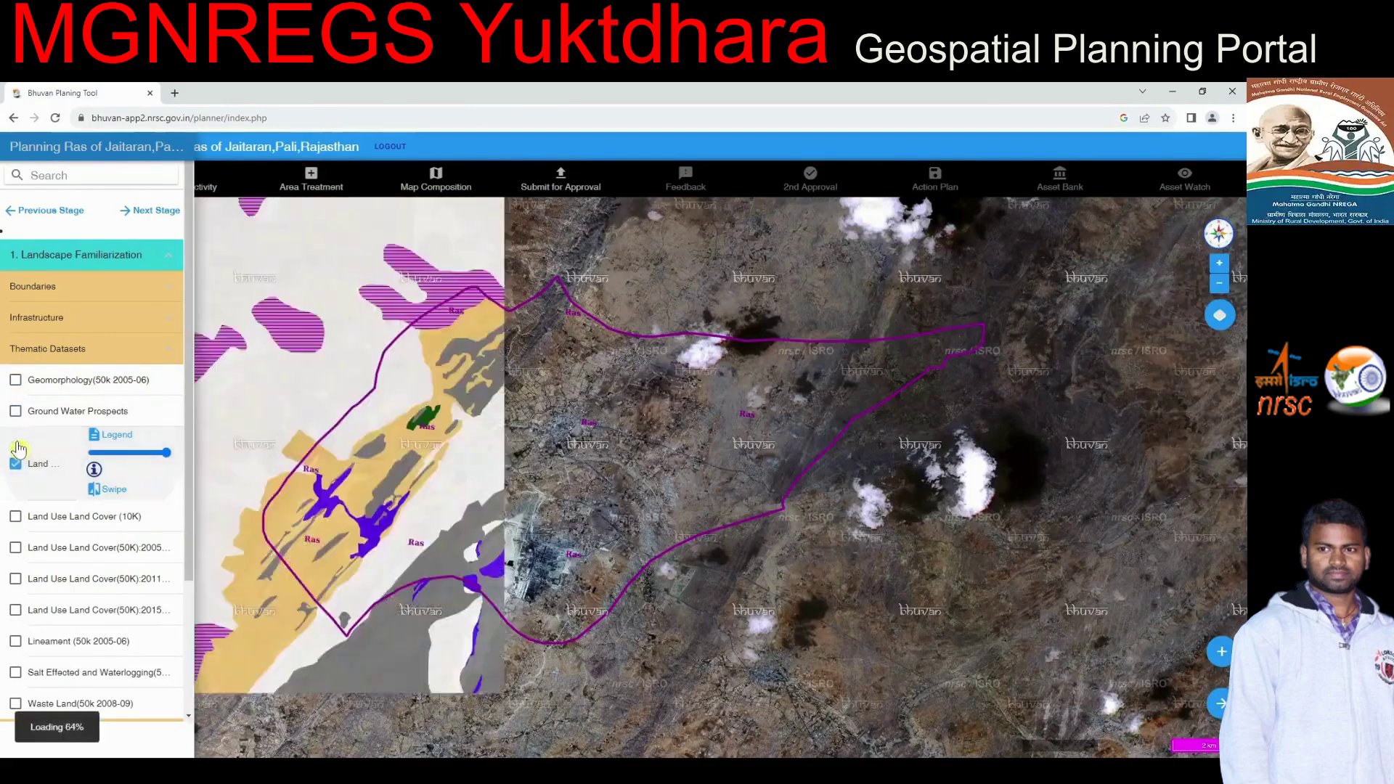
mouse_move(93, 438)
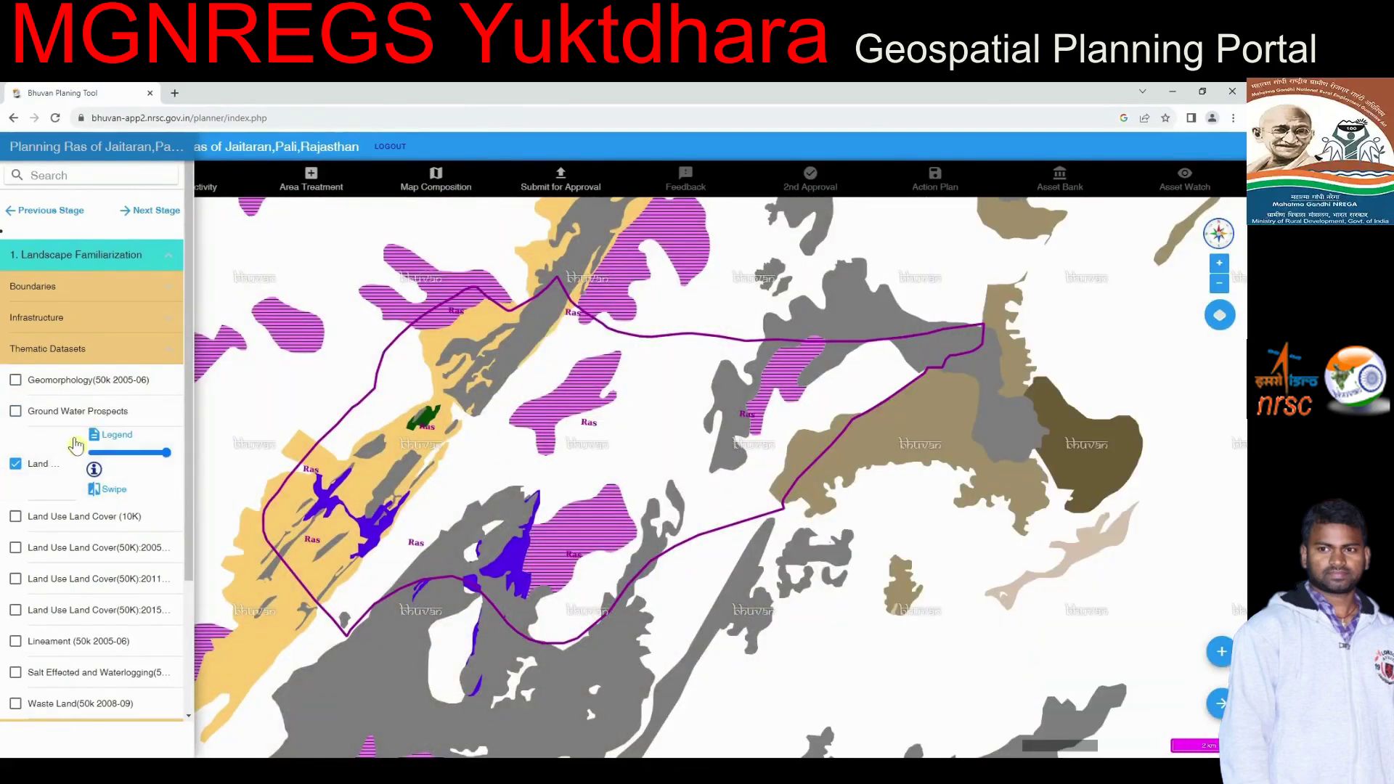
click(16, 463)
Step: Preview and hide the Land Use Land Cover 10K, 2005, 2011 and 2015 layers one by one
click(15, 473)
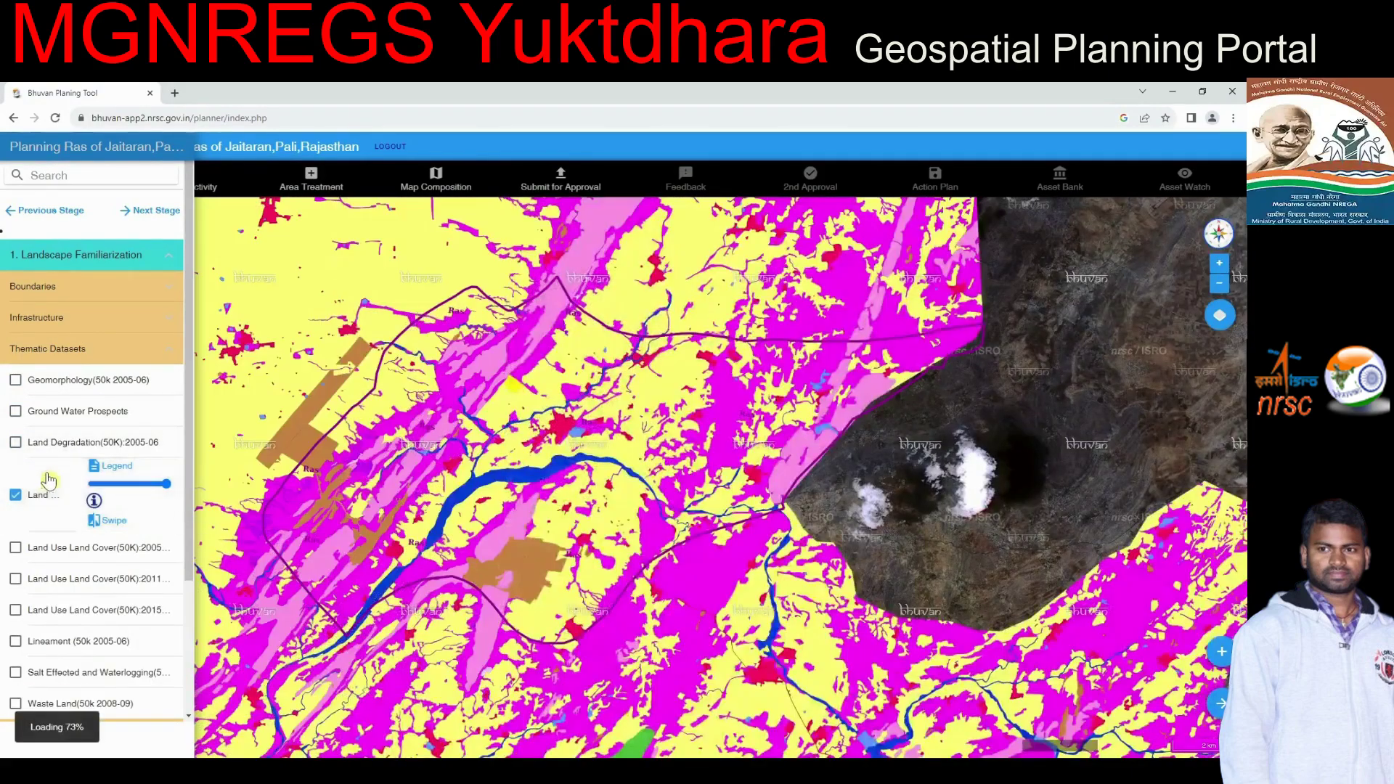
click(16, 495)
click(16, 504)
click(15, 526)
click(15, 536)
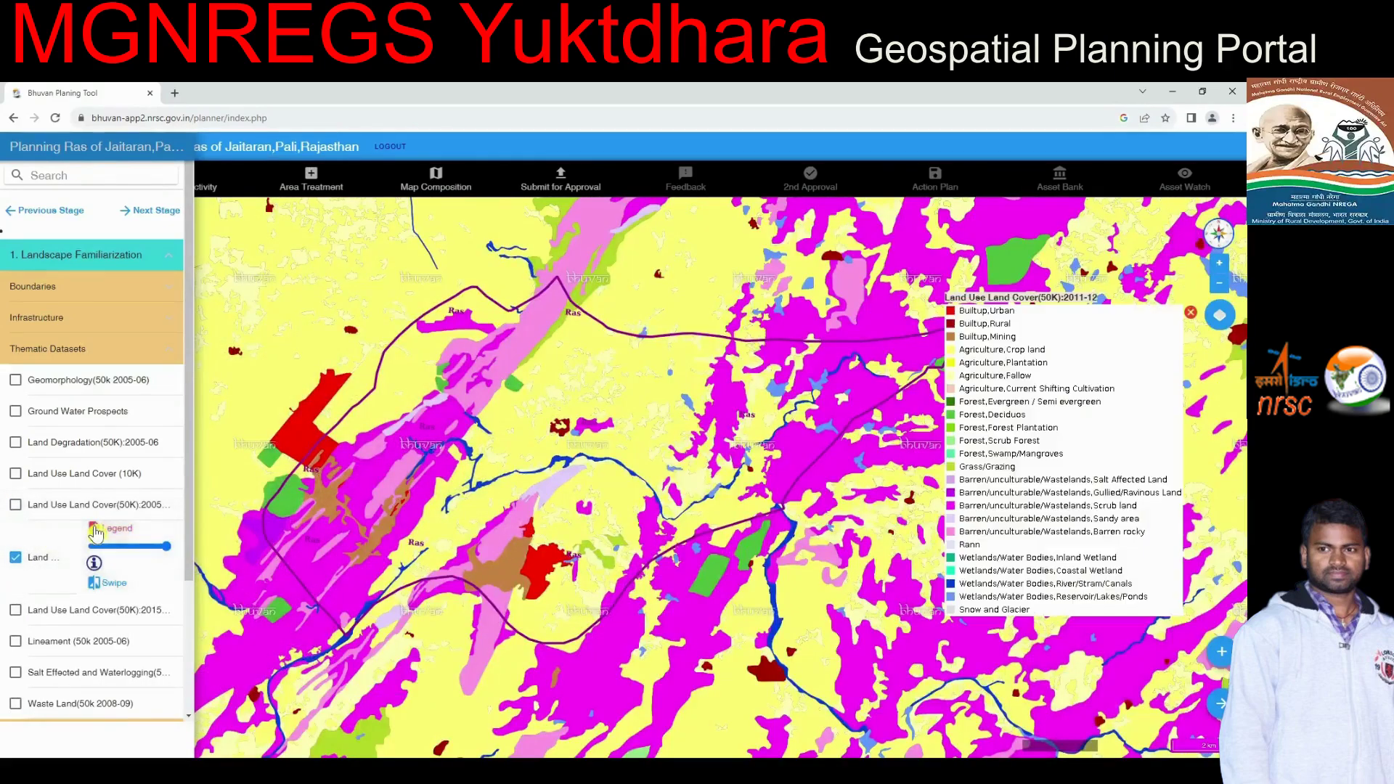
click(15, 557)
click(15, 587)
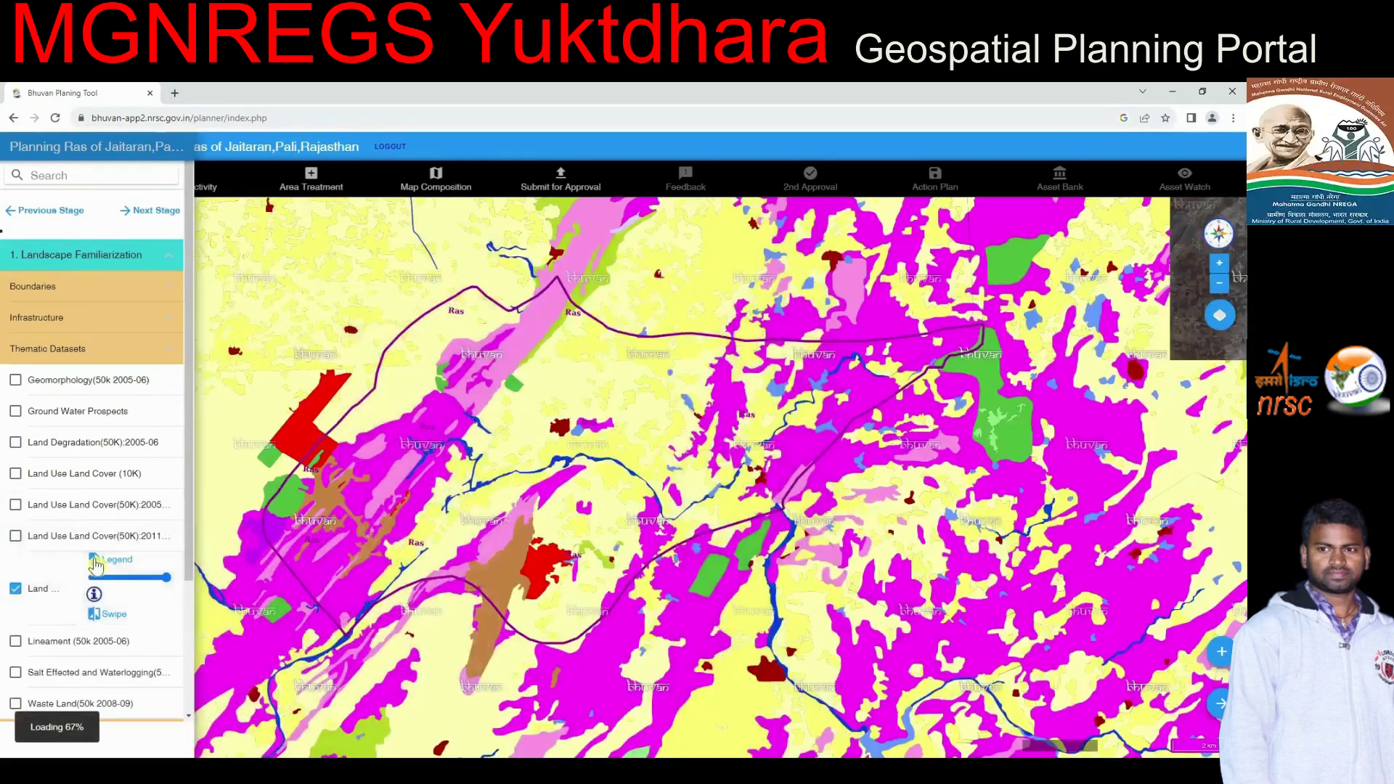
click(15, 588)
Step: Preview the Lineament and Waste Land layers, then switch on the Digital Elevation Model
click(16, 595)
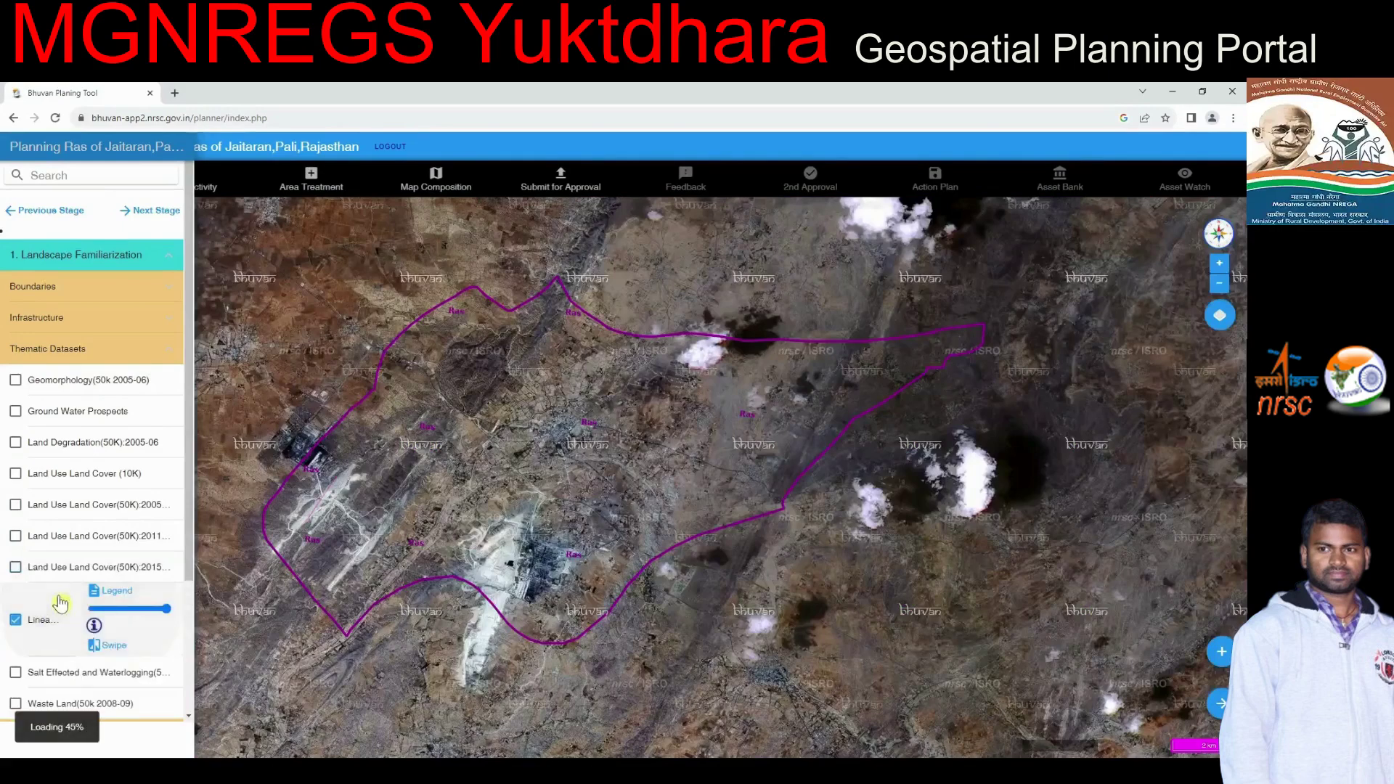
click(95, 596)
click(91, 660)
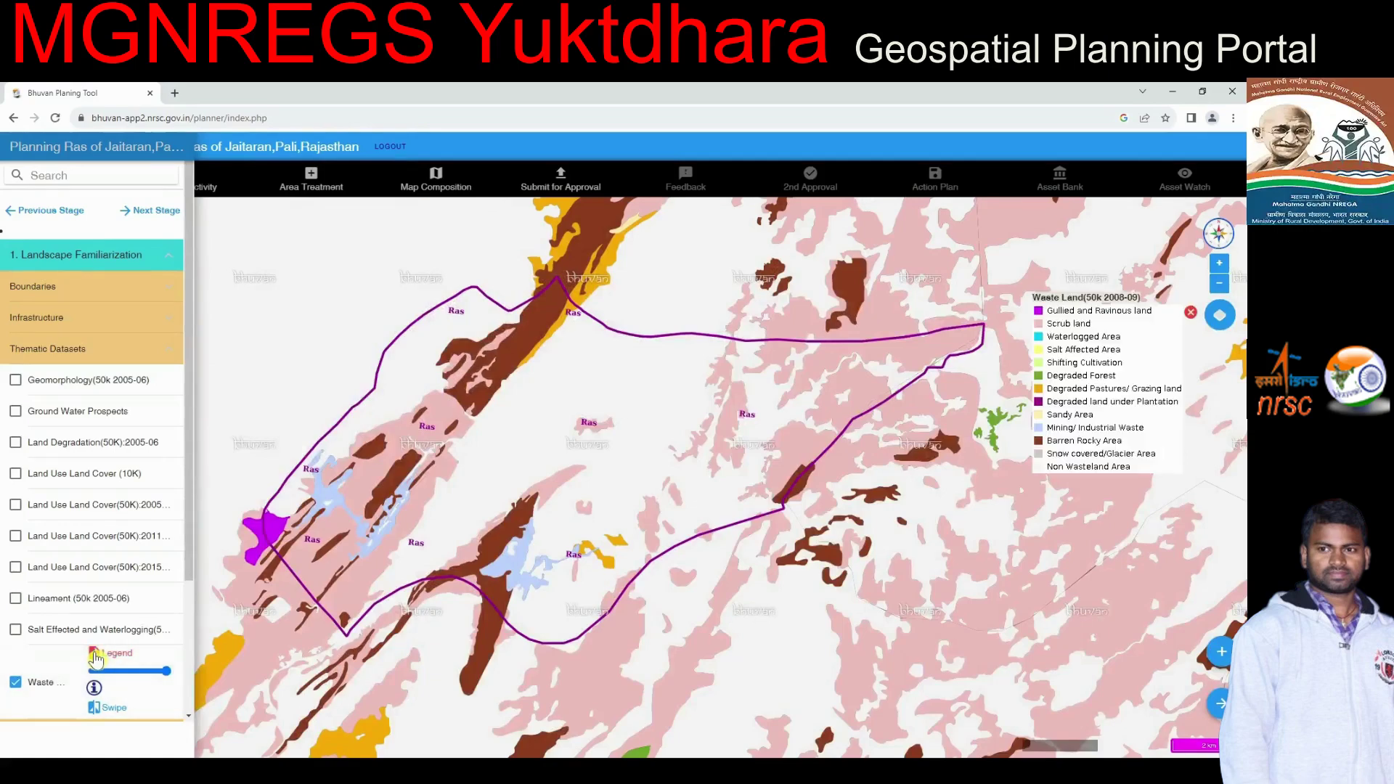
click(26, 684)
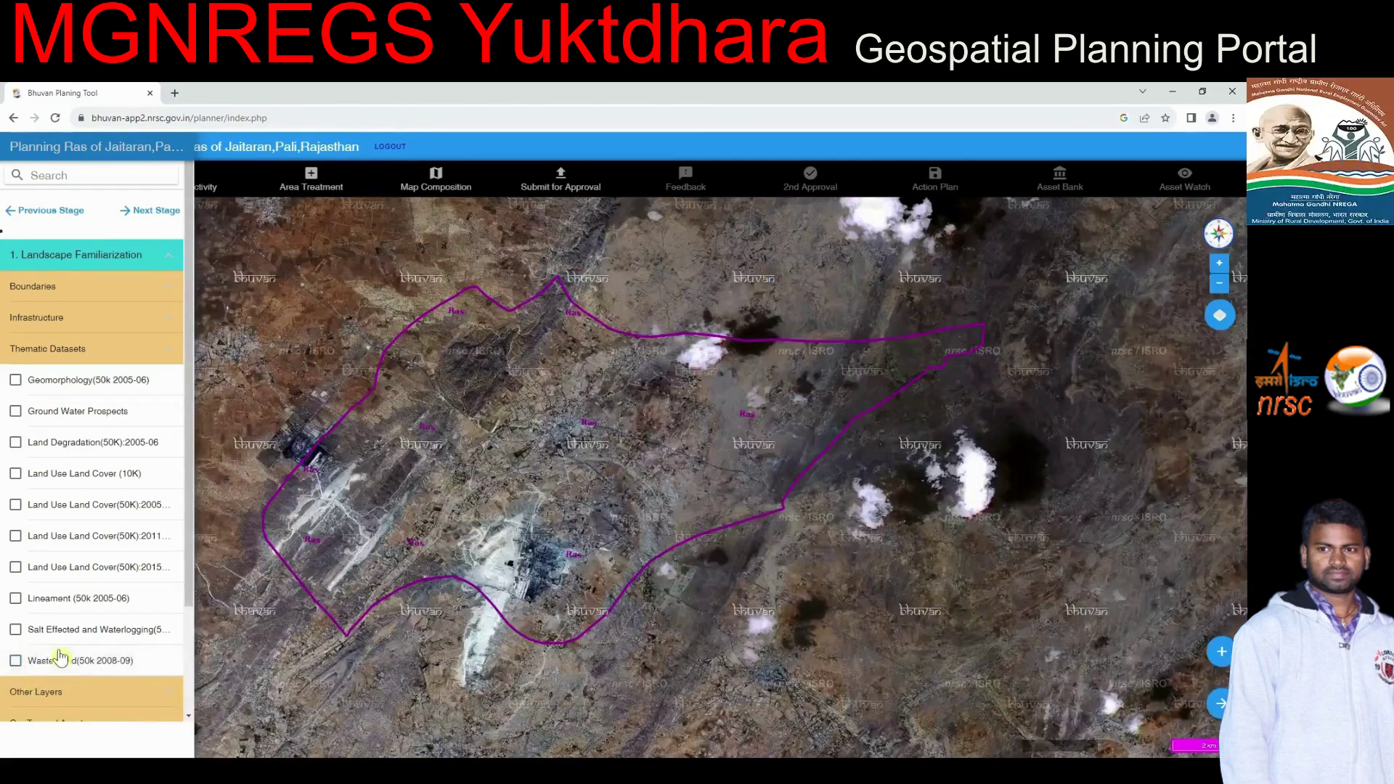
click(58, 688)
click(16, 416)
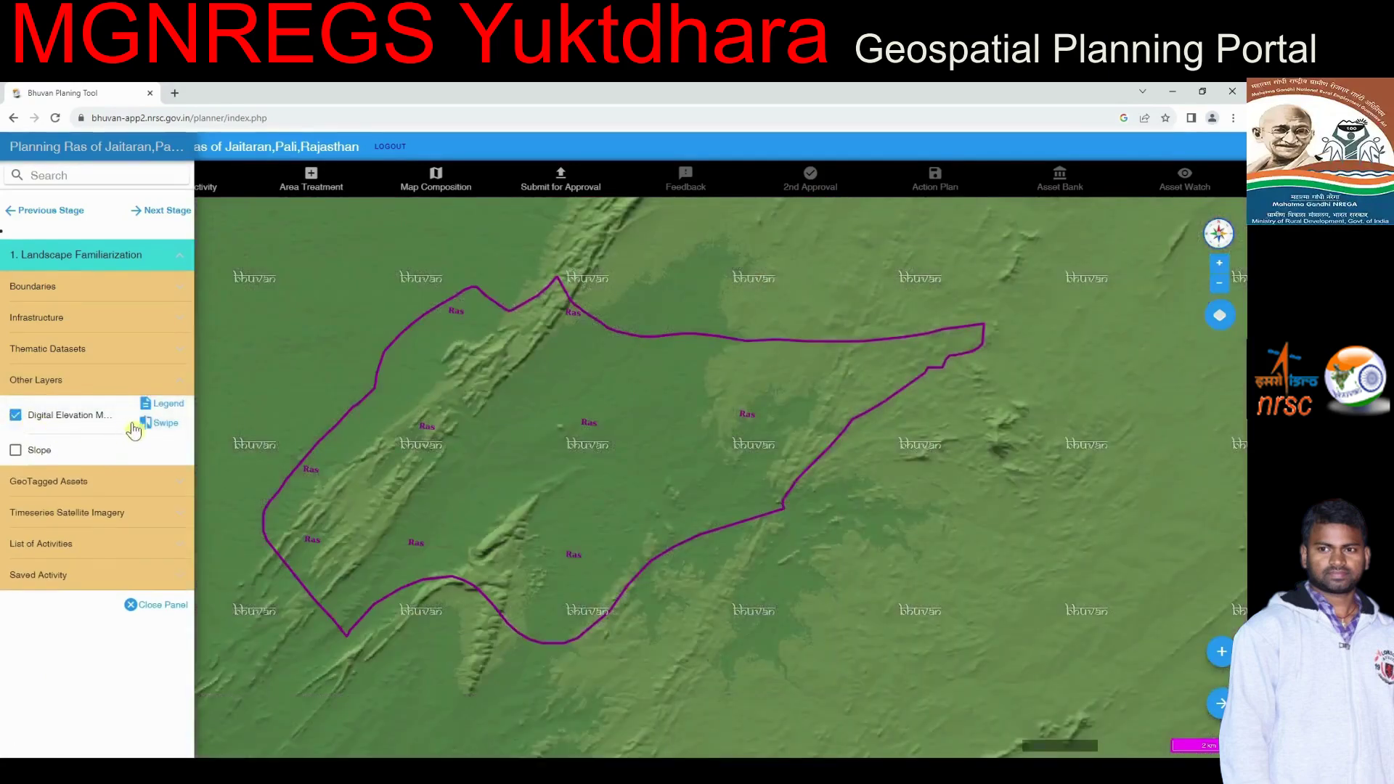
Step: Check the elevation legend, turn off the DEM, and briefly view the Slope layer with its legend
click(145, 406)
click(145, 406)
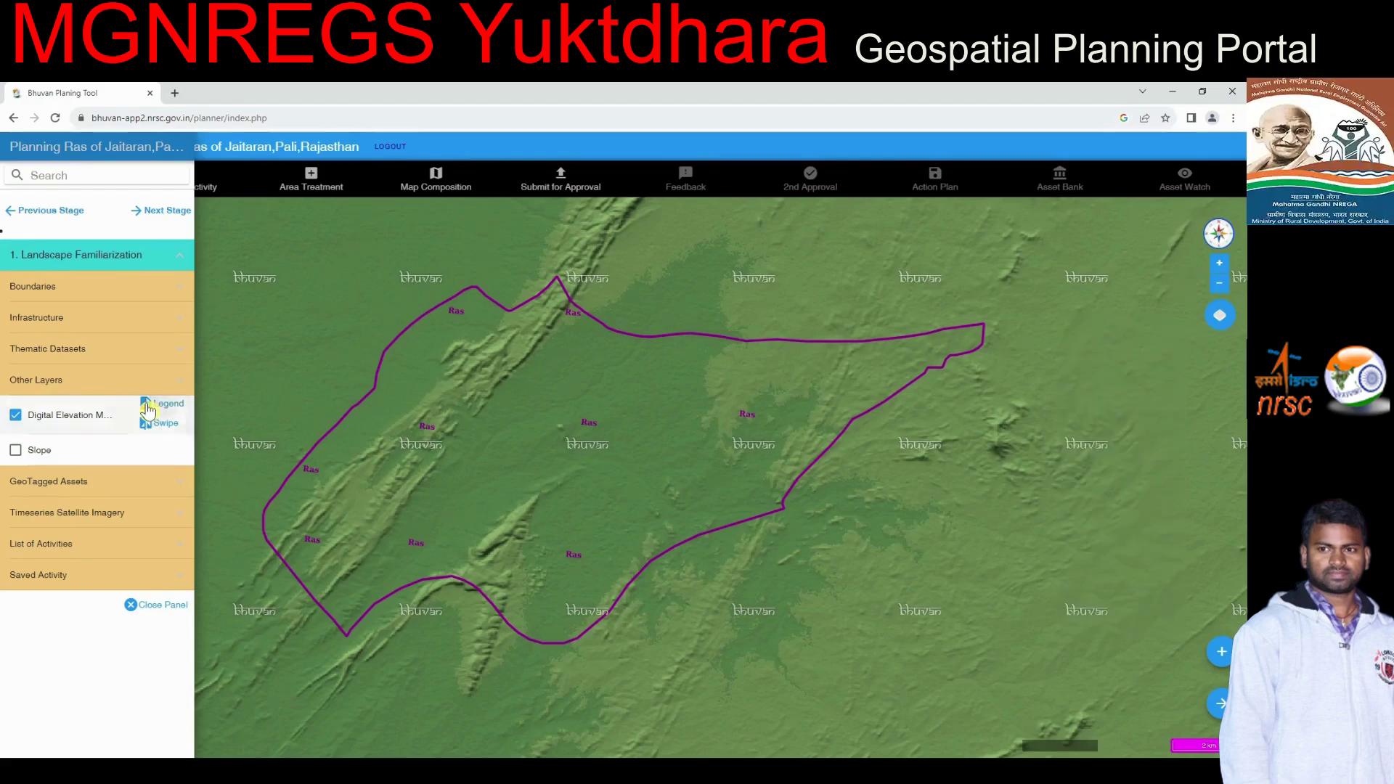
click(16, 416)
click(15, 448)
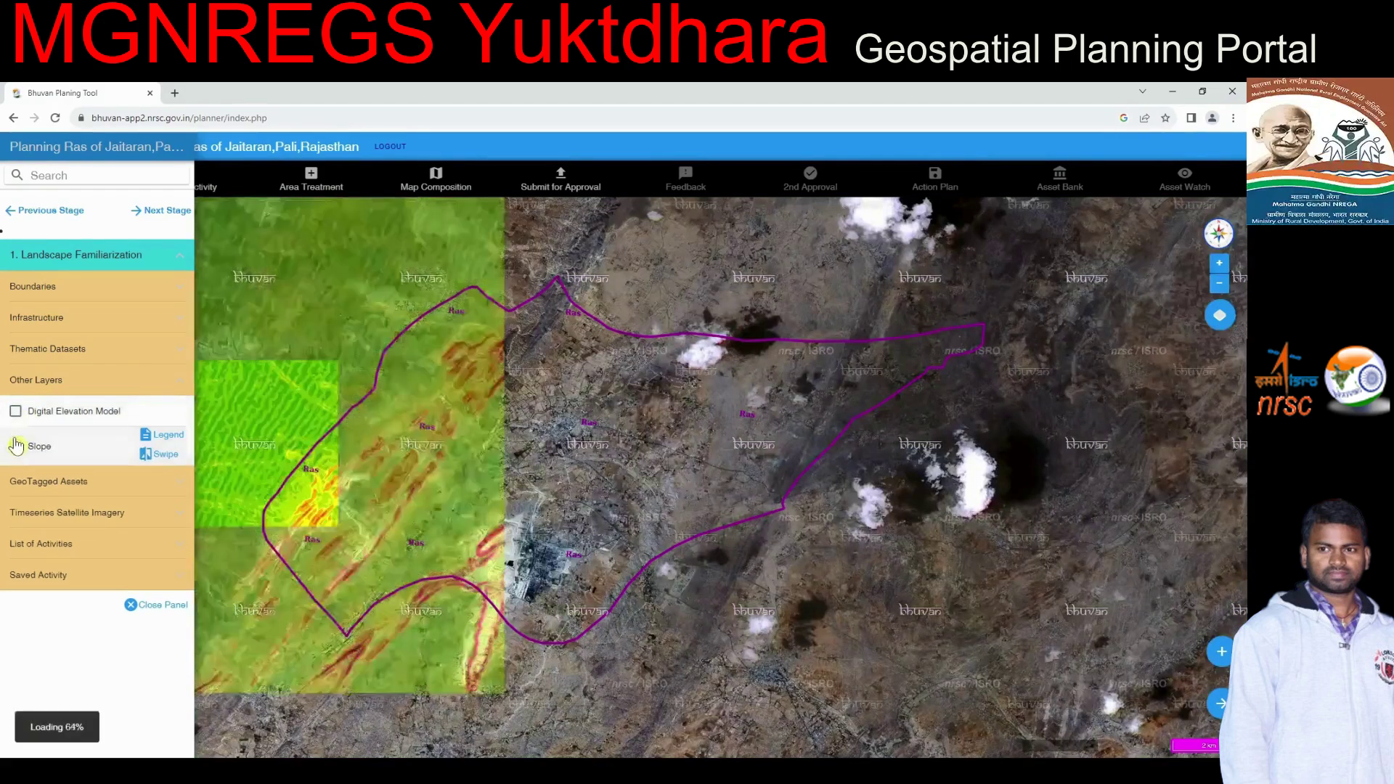
click(150, 436)
click(150, 436)
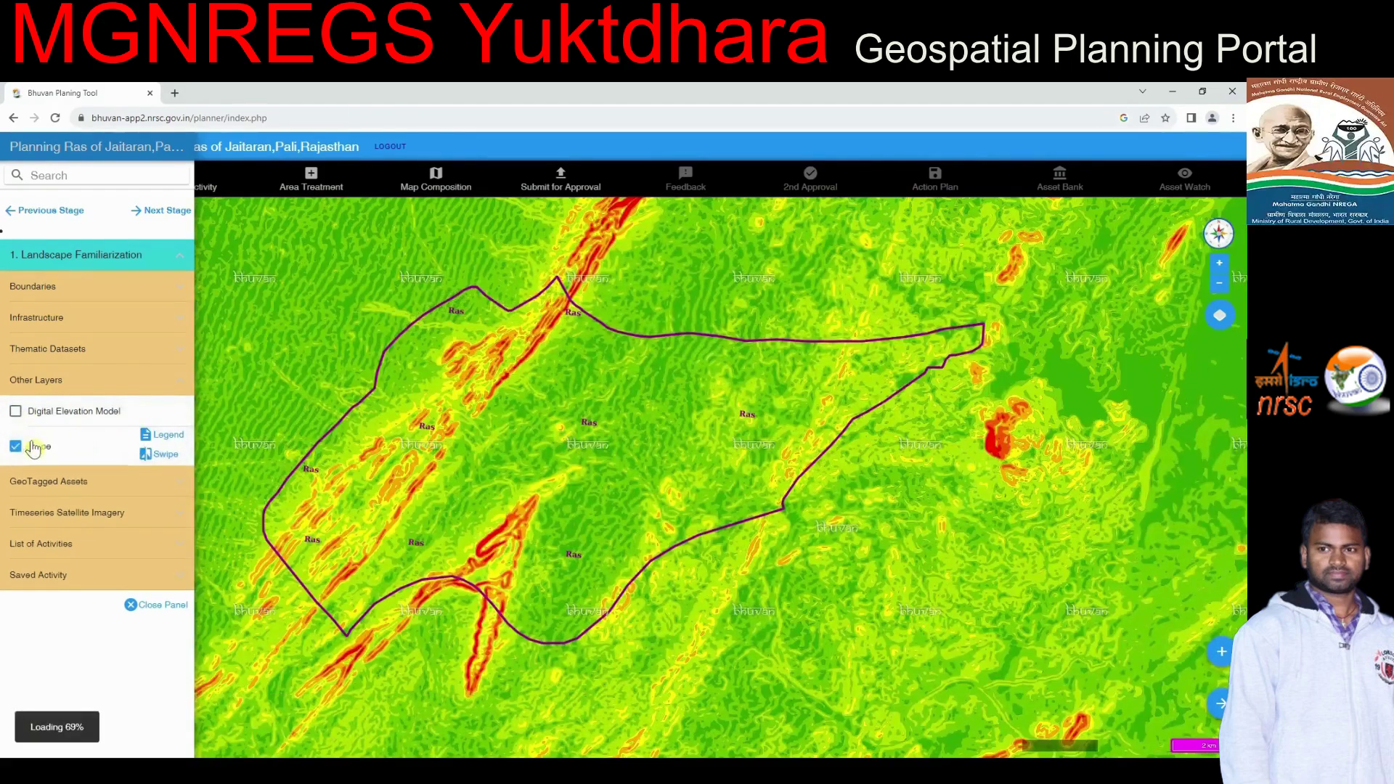
click(16, 448)
Step: Expand GeoTagged Assets and browse its financial year and category lists without choosing anything
click(73, 481)
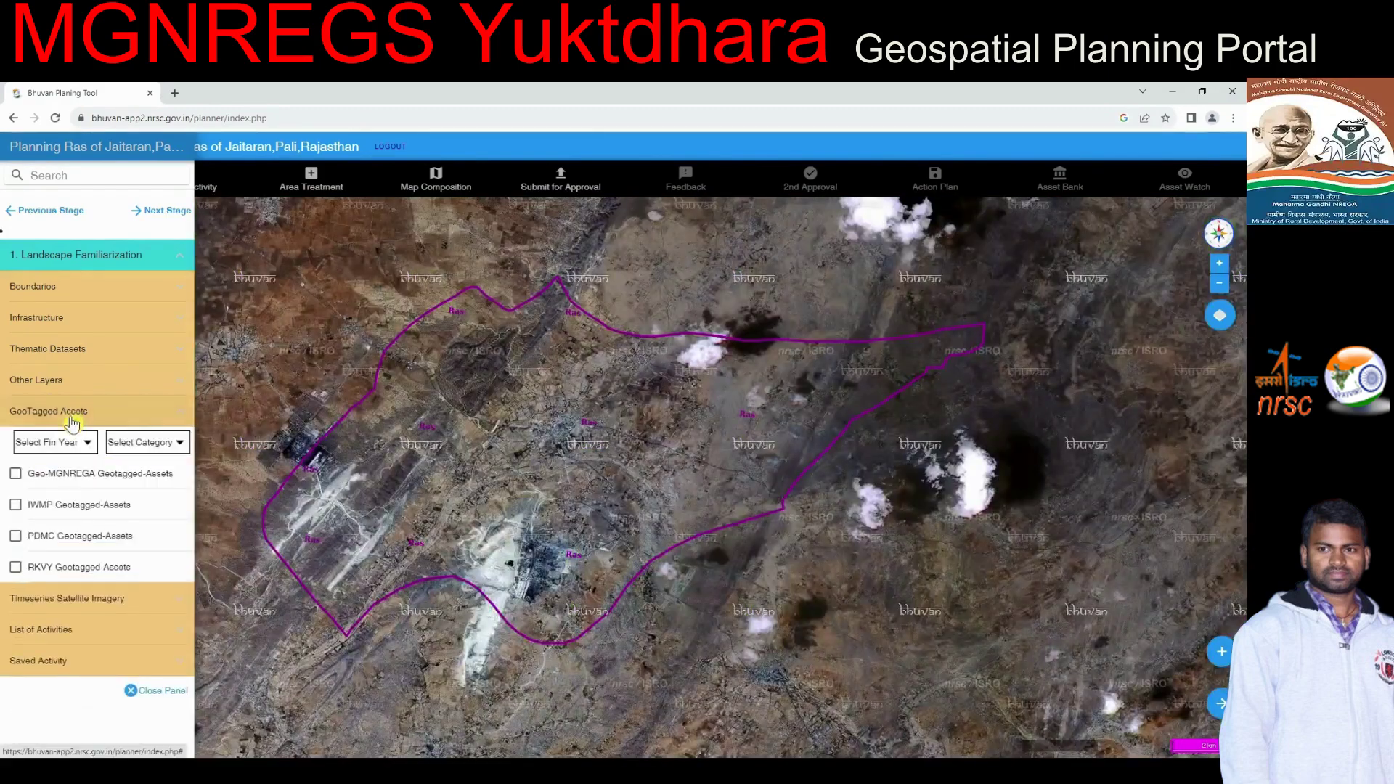
click(79, 444)
click(80, 443)
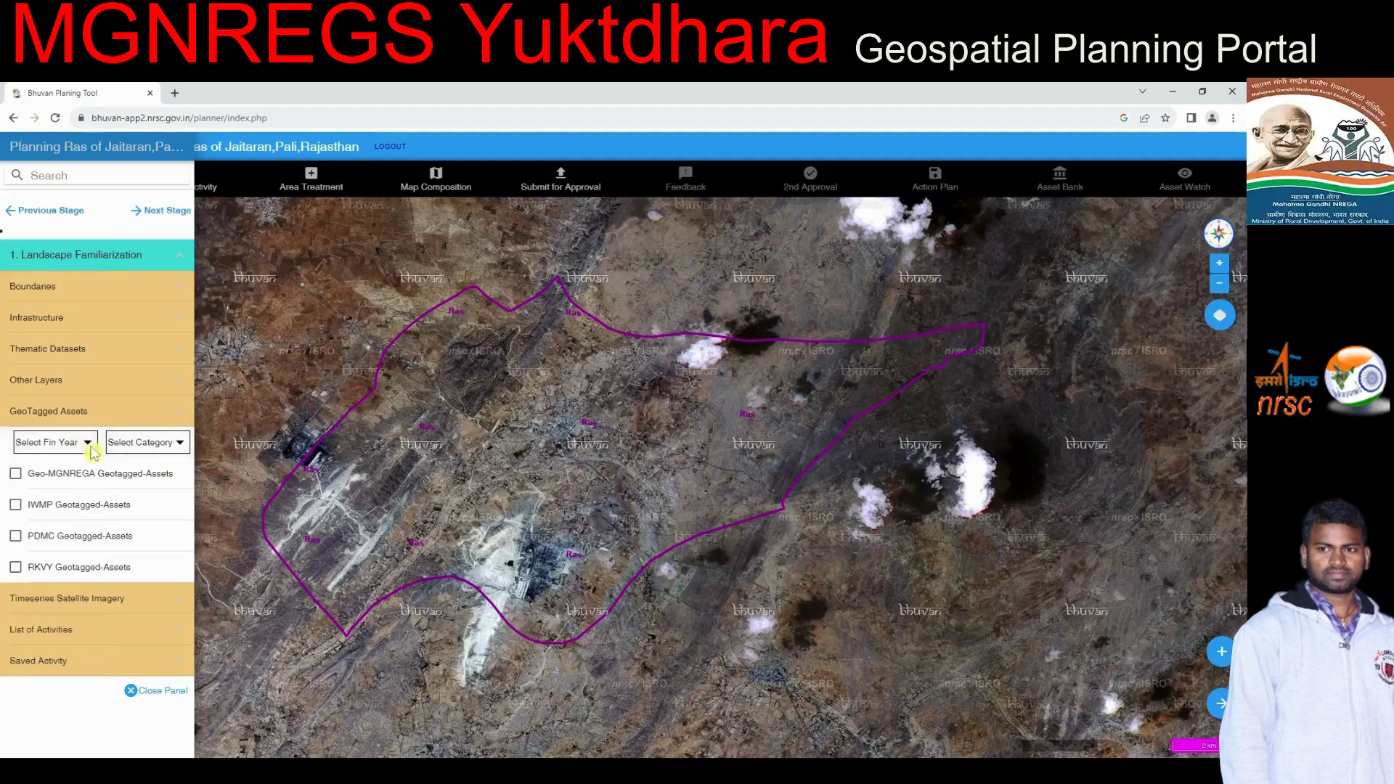
click(149, 446)
click(149, 447)
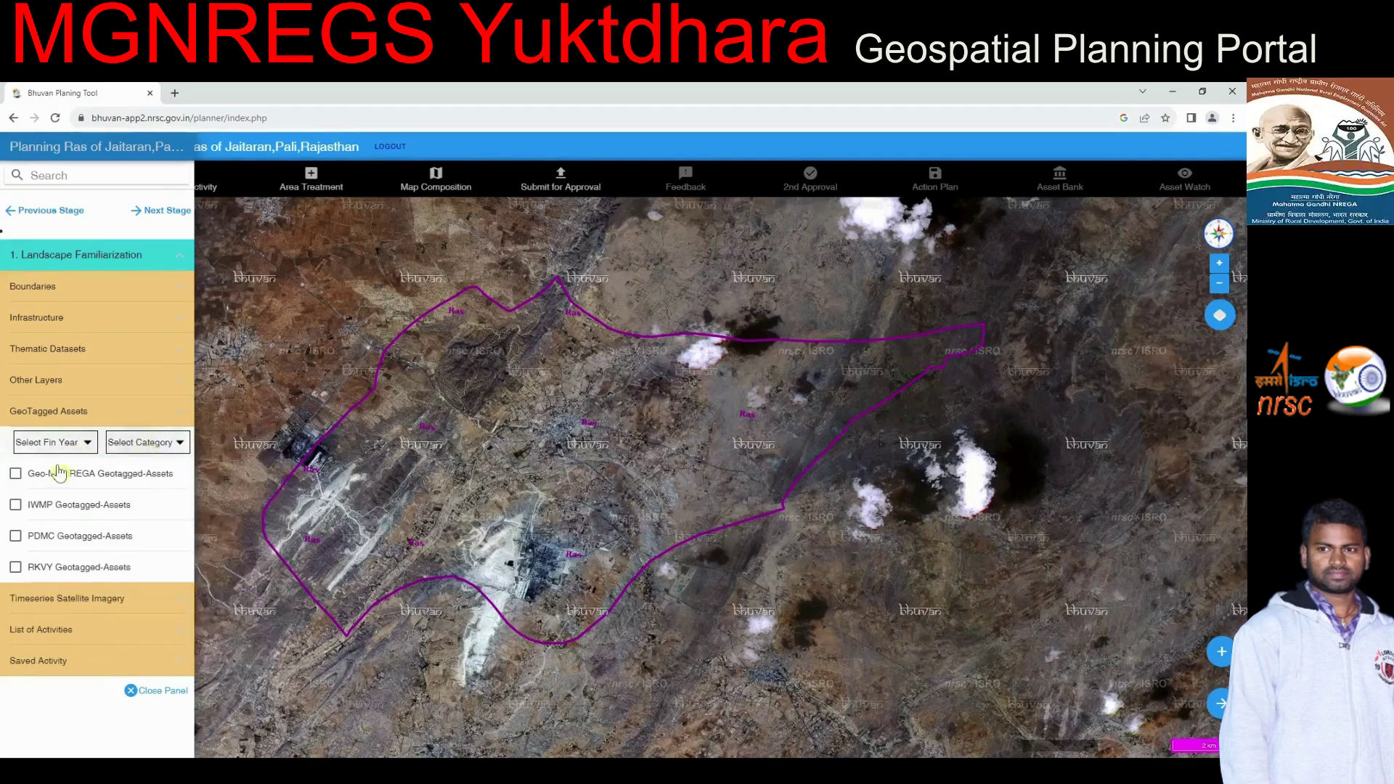
Step: Show Geo-MGNREGA, IWMP, PDMC and RKVY asset markers, then hide them and collapse the section
click(15, 474)
click(15, 505)
click(15, 536)
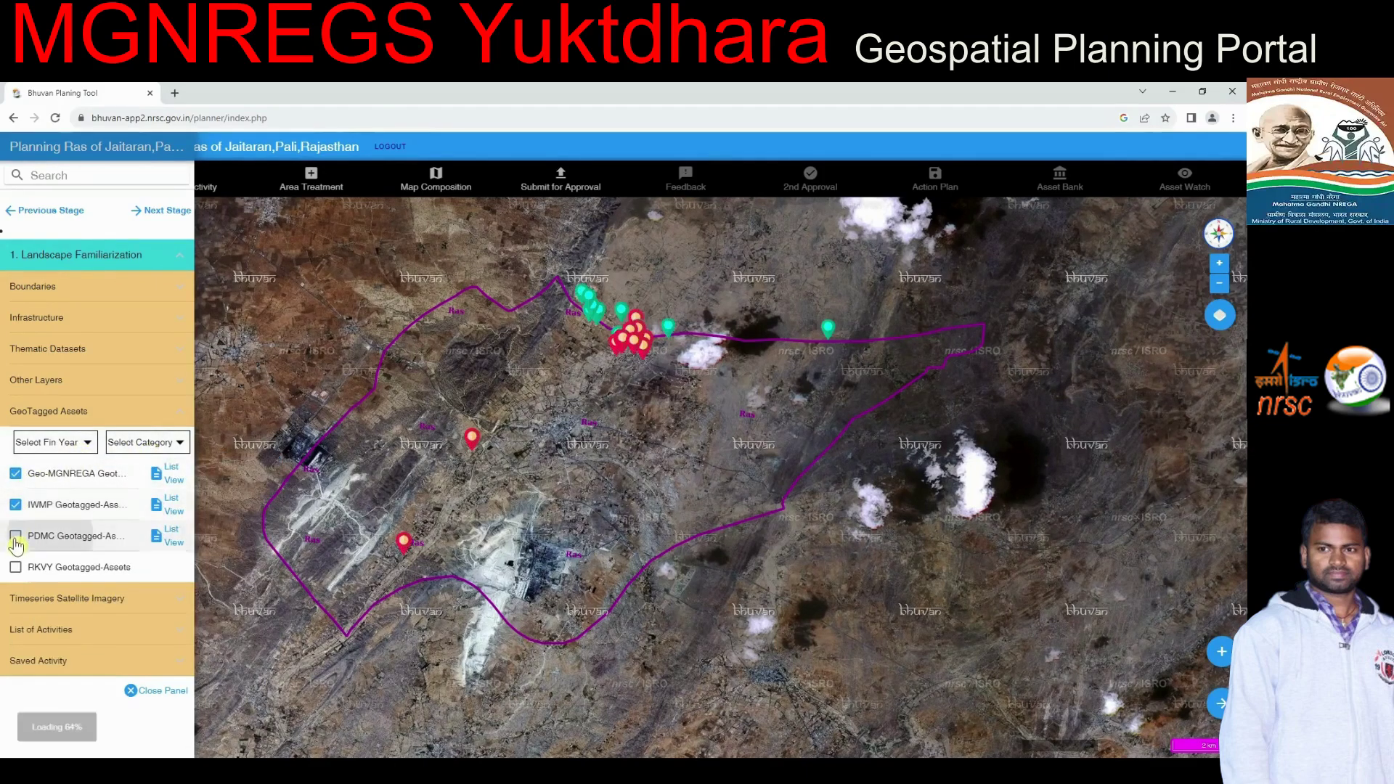
click(16, 568)
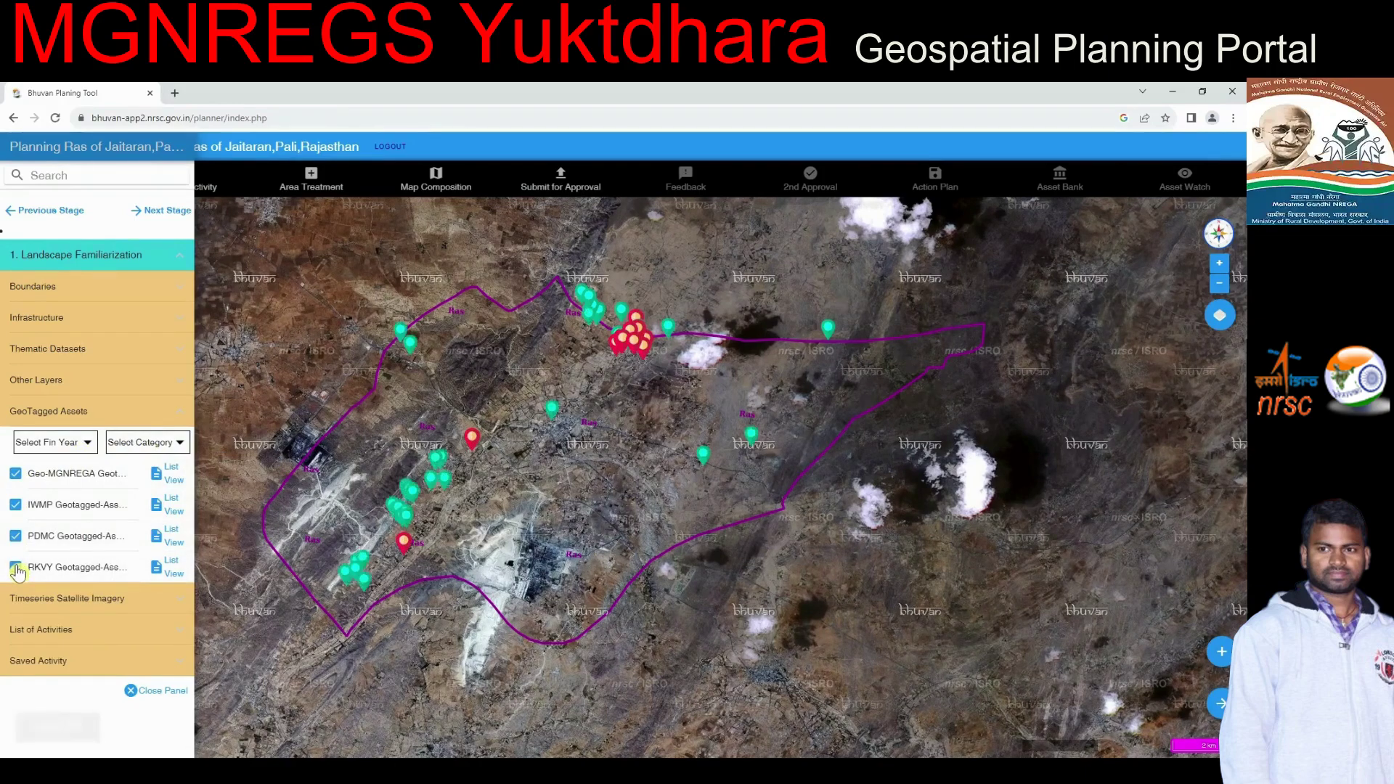
click(16, 568)
click(15, 536)
click(15, 505)
click(16, 474)
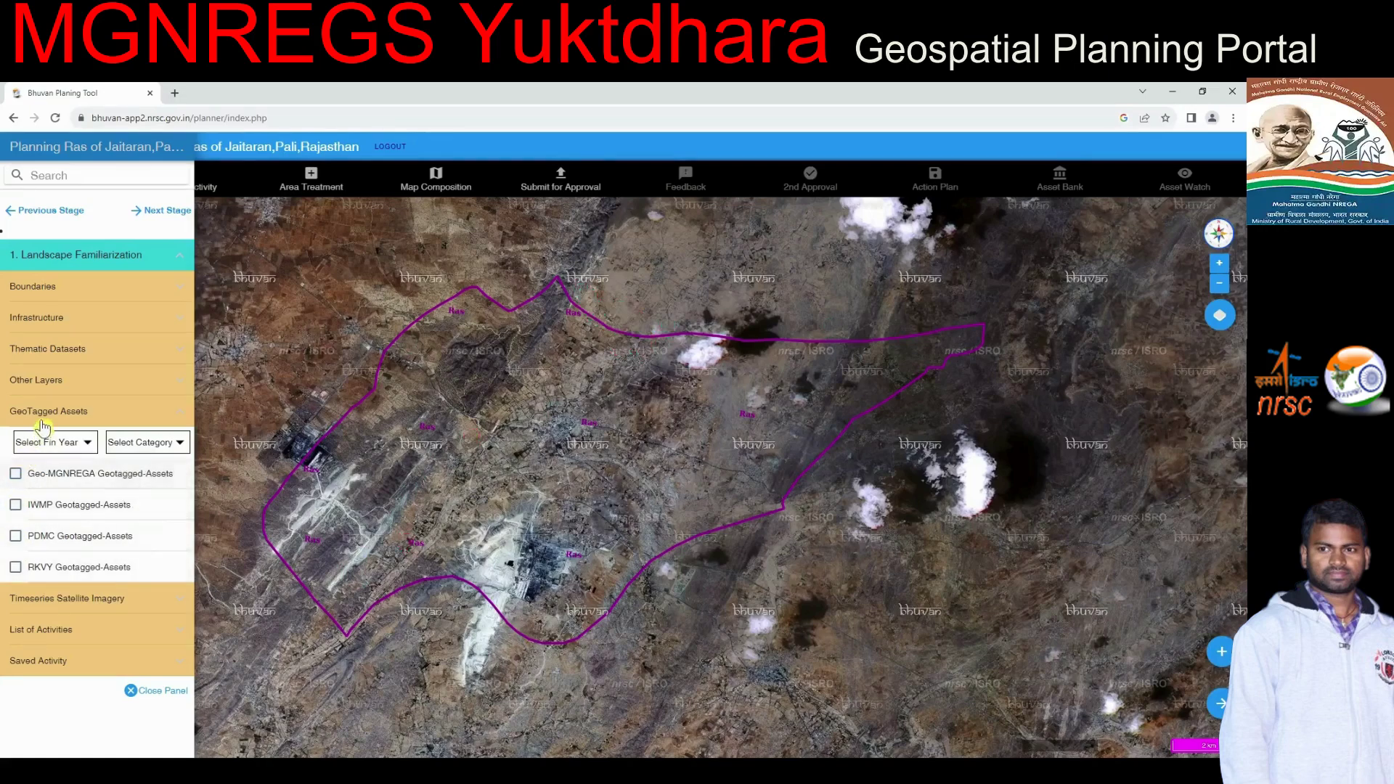
click(45, 419)
Step: Overlay the 2016-04-01 satellite imagery and swipe it across the whole map
click(53, 445)
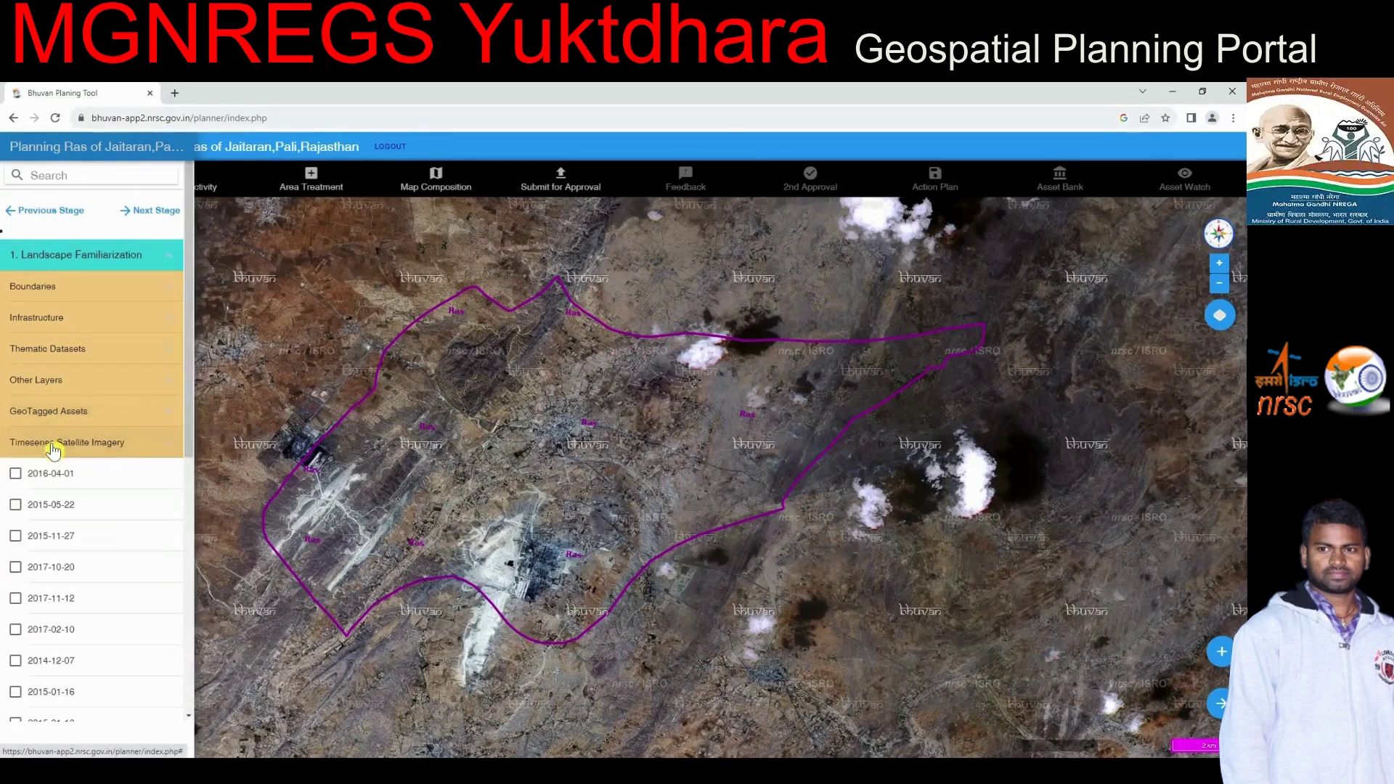
click(16, 474)
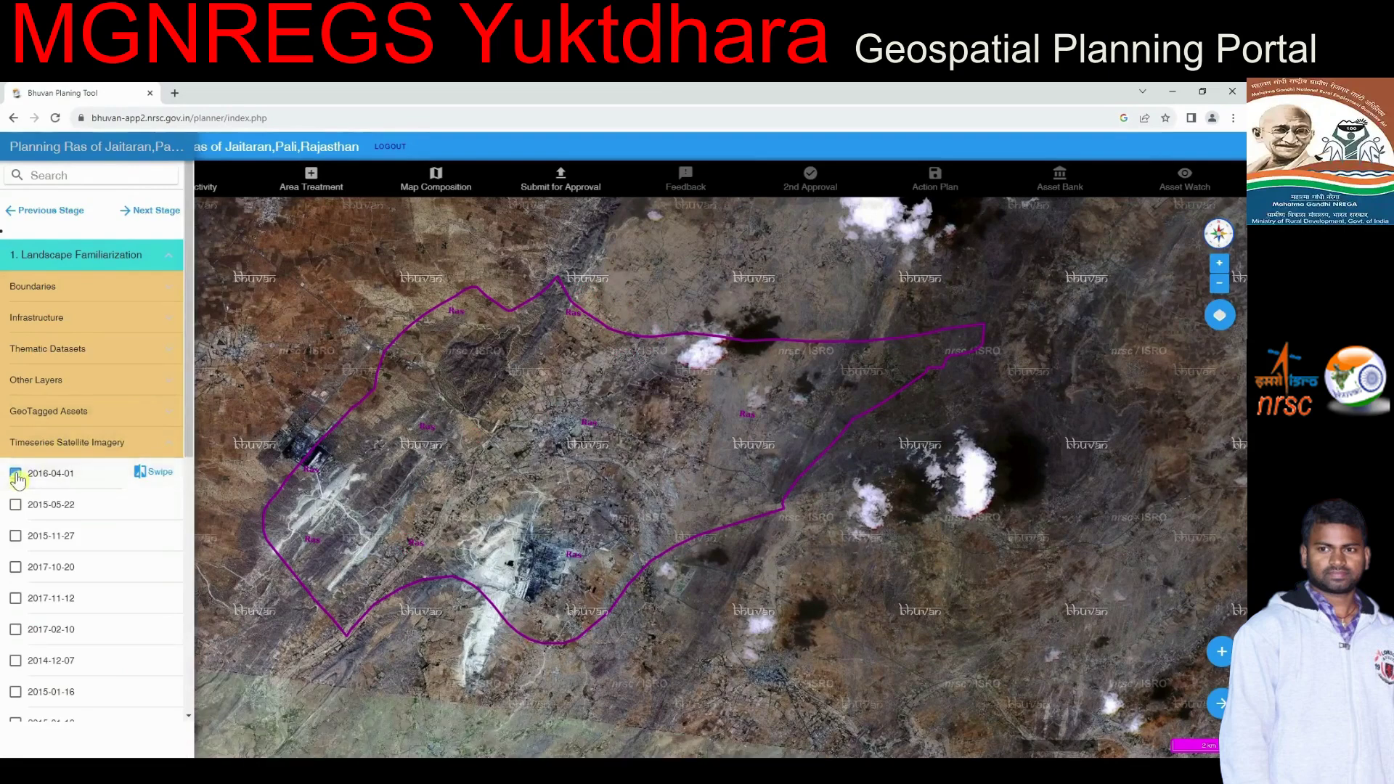
click(139, 476)
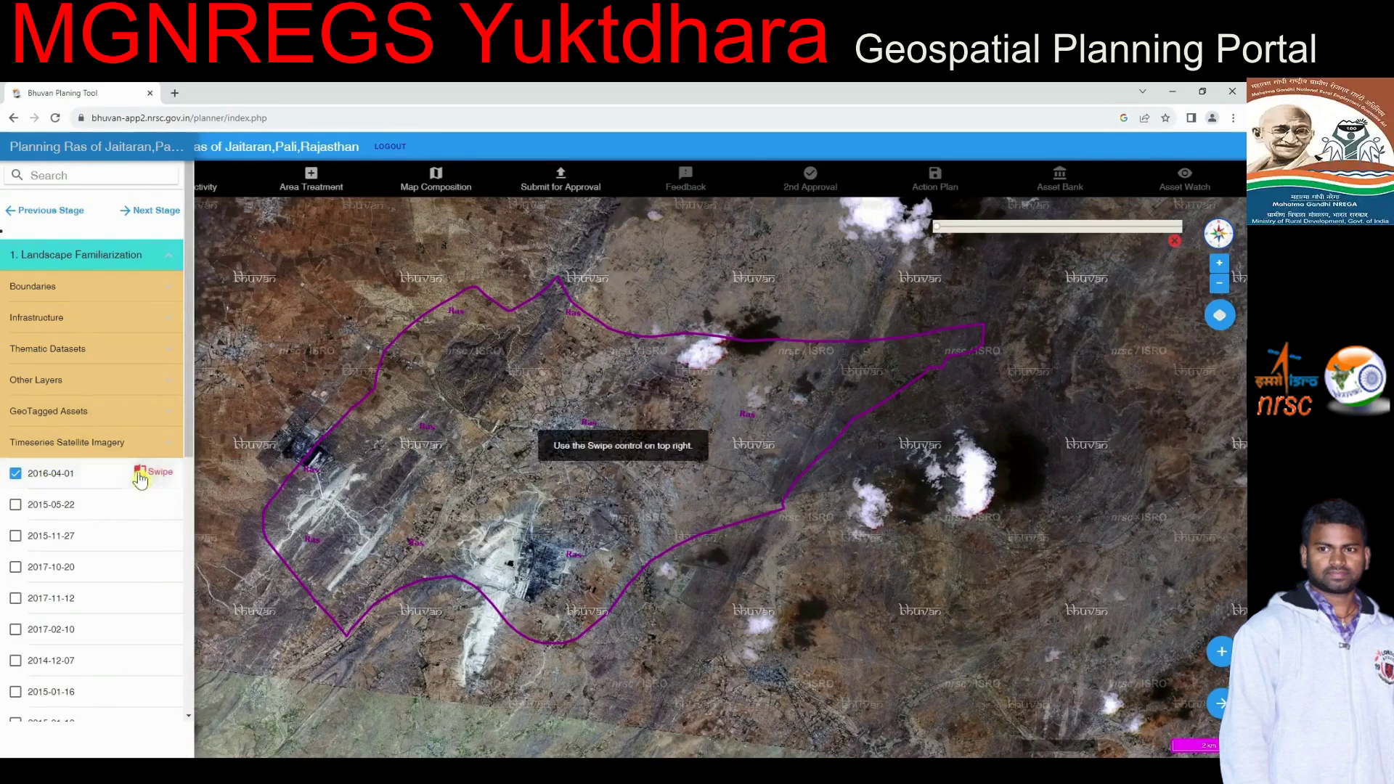
drag(934, 232, 1177, 234)
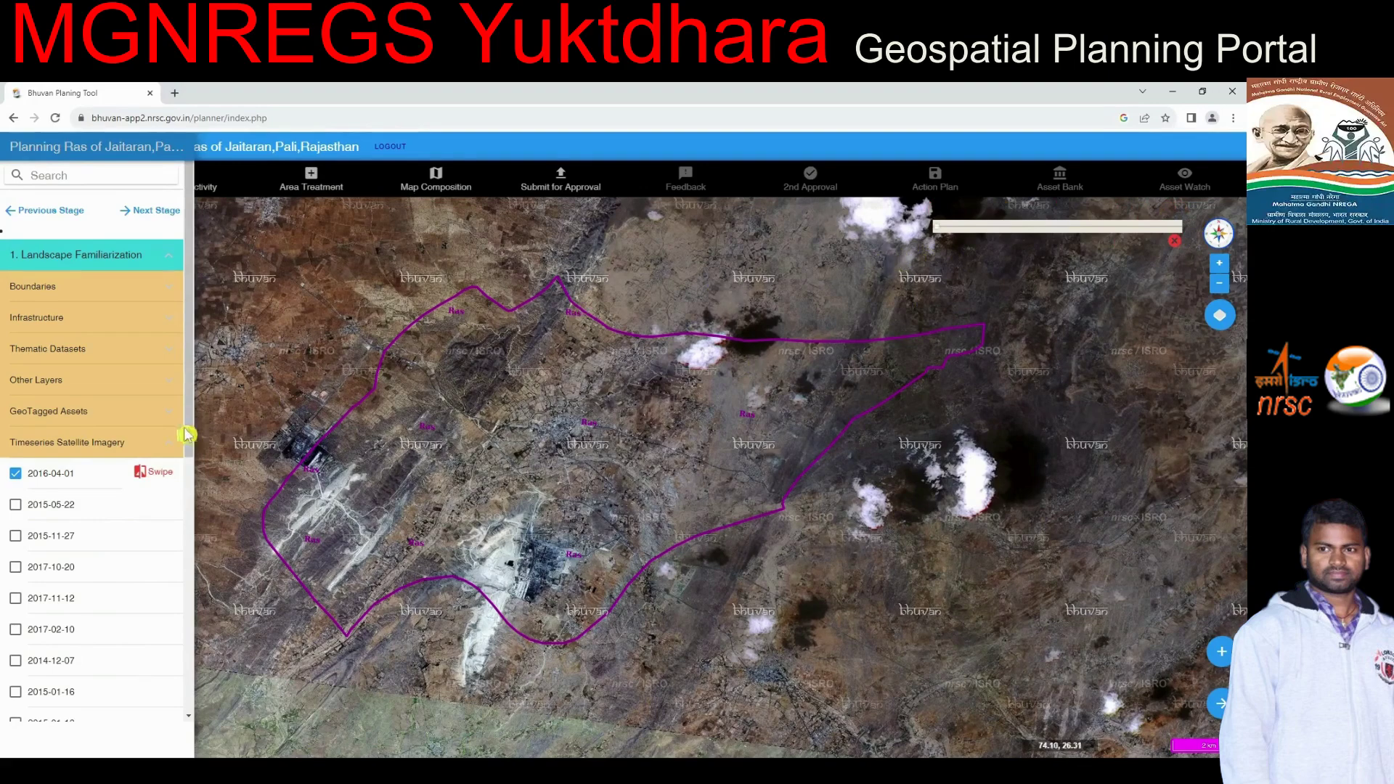
click(142, 474)
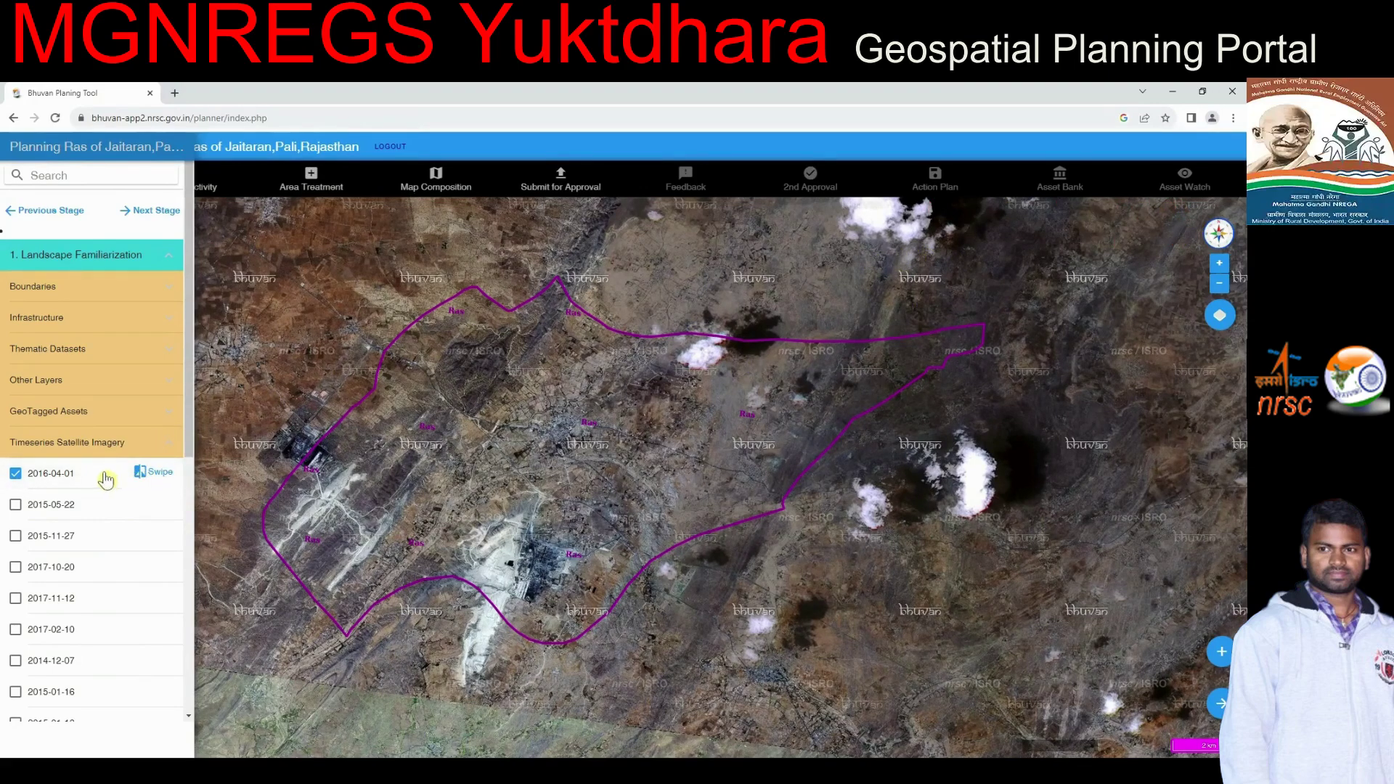
Step: Remove the 2016-04-01 imagery and expand the List of Activities section
click(29, 476)
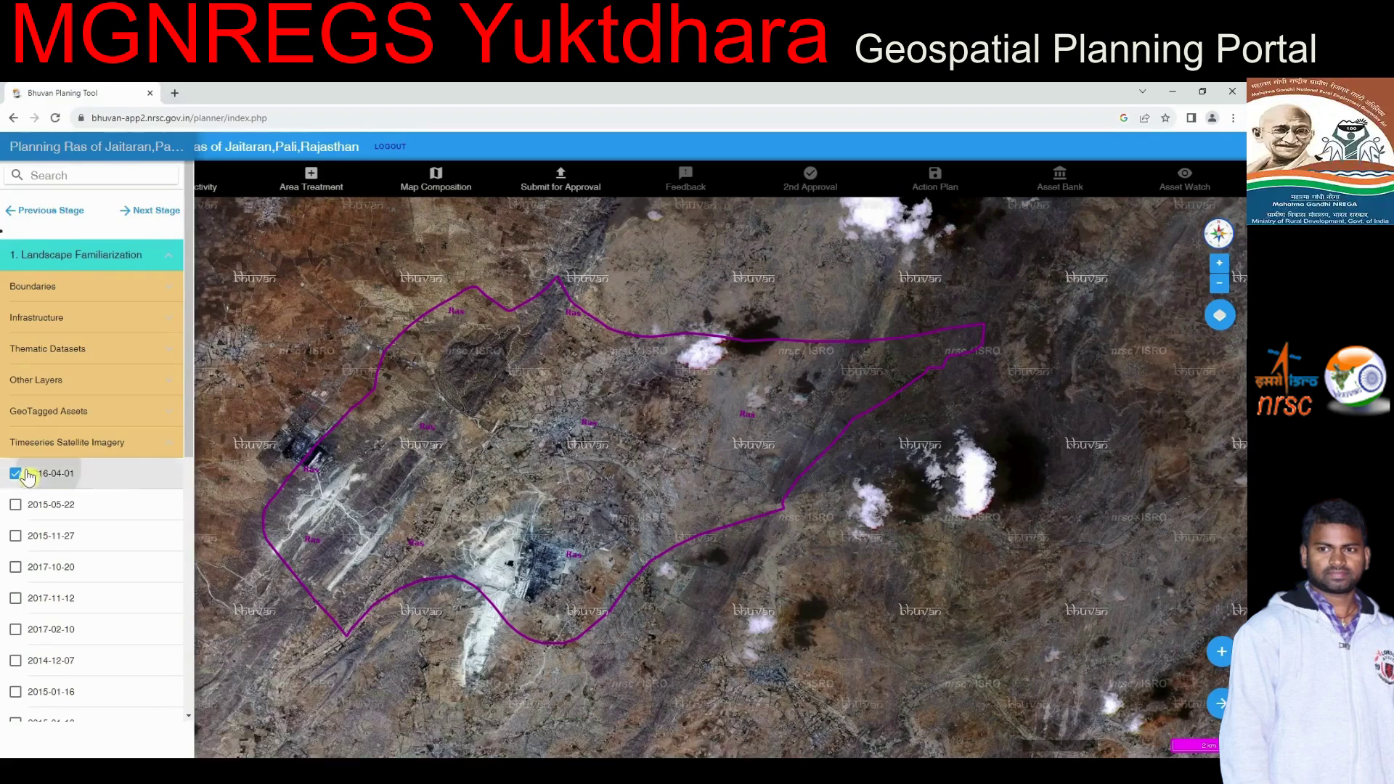
click(106, 450)
click(93, 473)
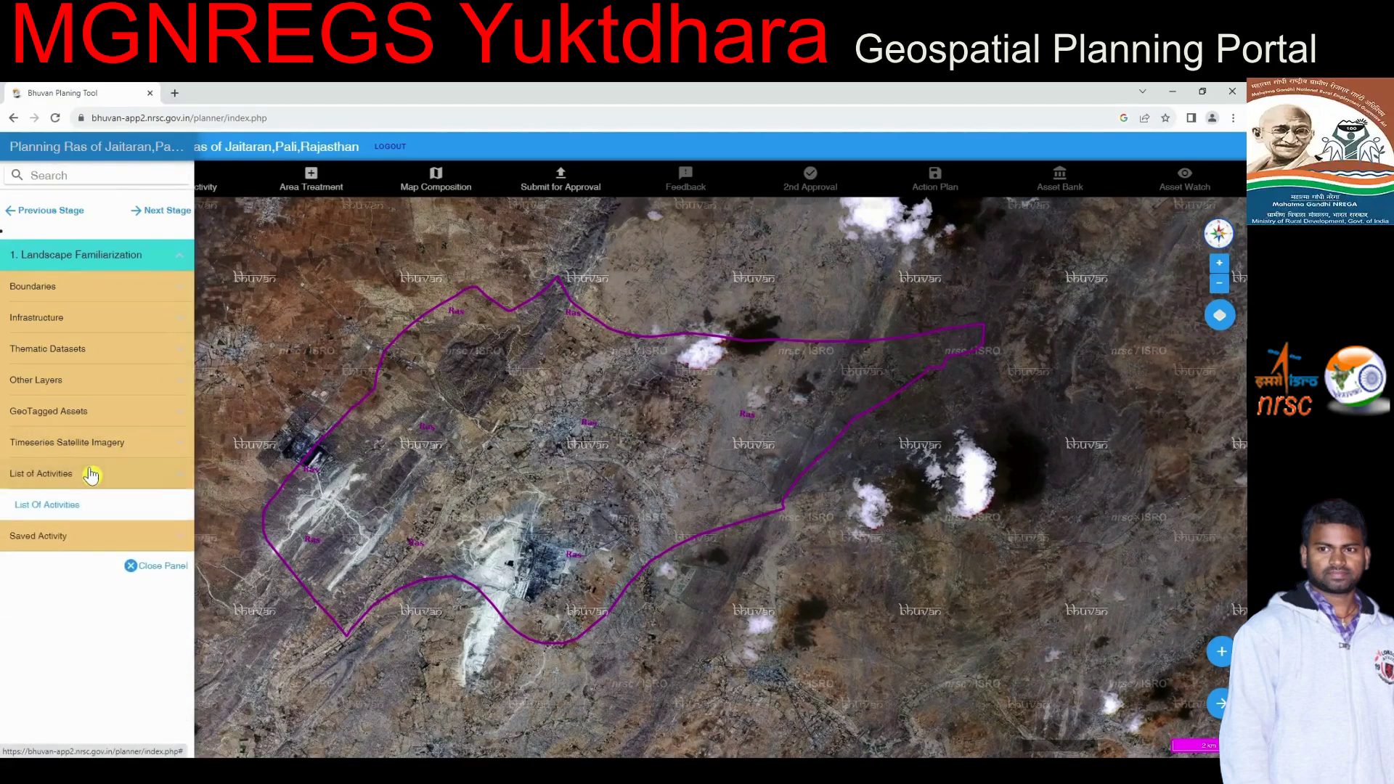
click(63, 508)
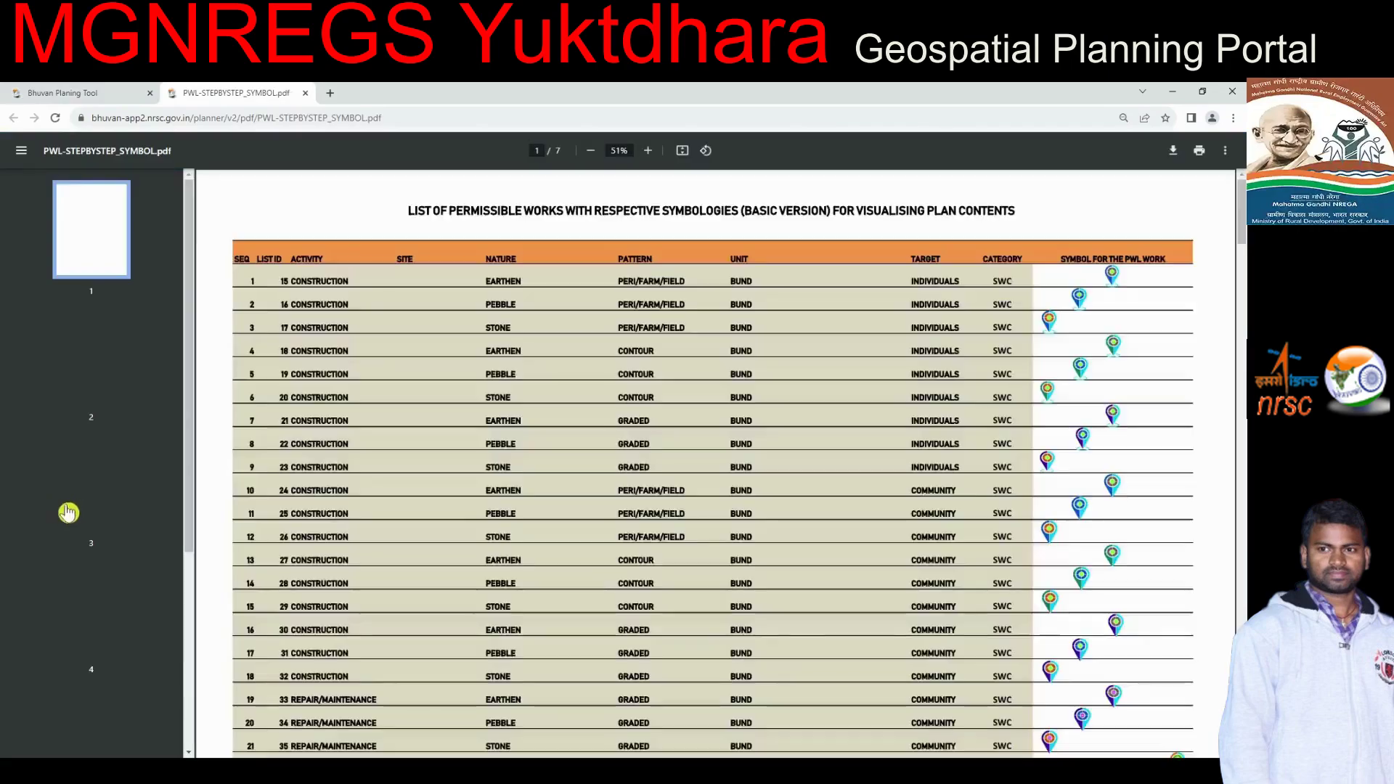
drag(1241, 232, 1243, 189)
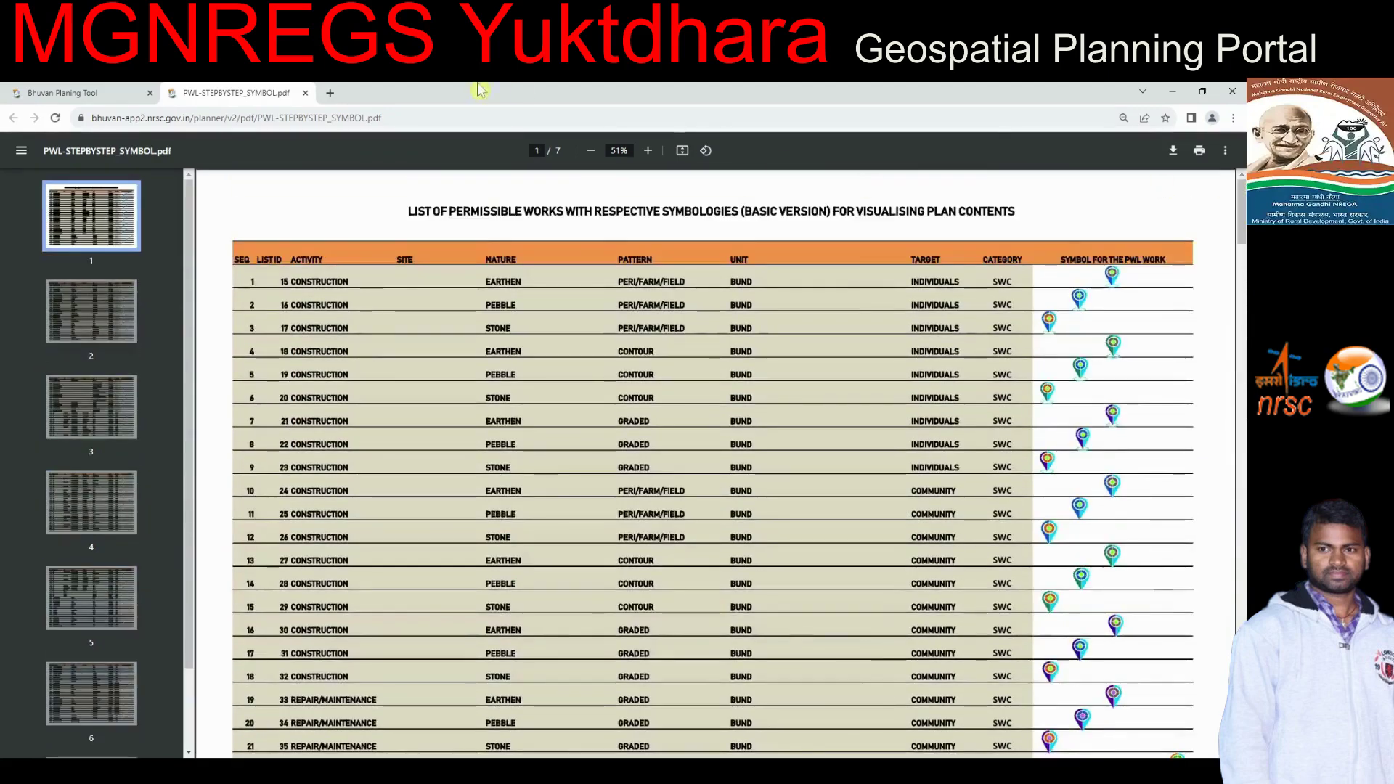
click(305, 93)
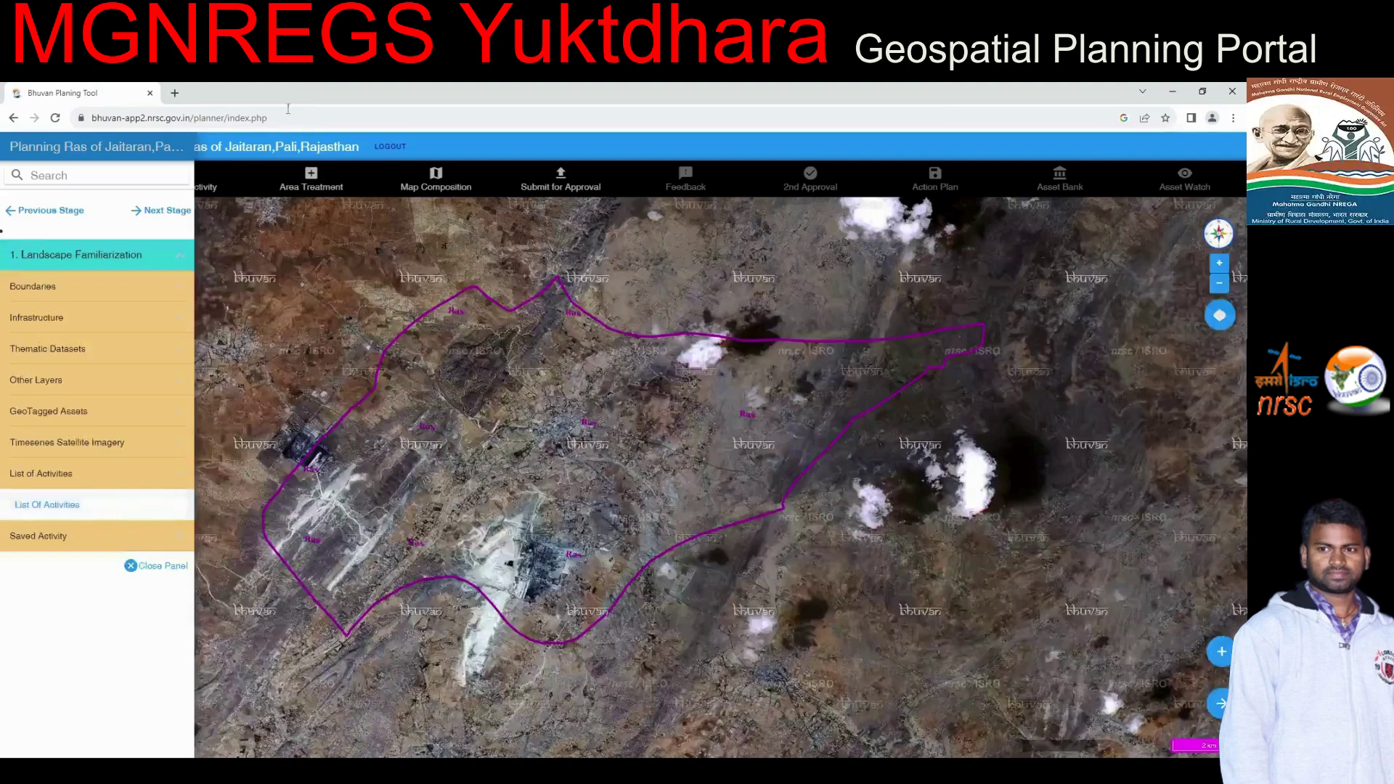
Step: Collapse List of Activities and review the four entries under Saved Activity, then collapse it
click(92, 482)
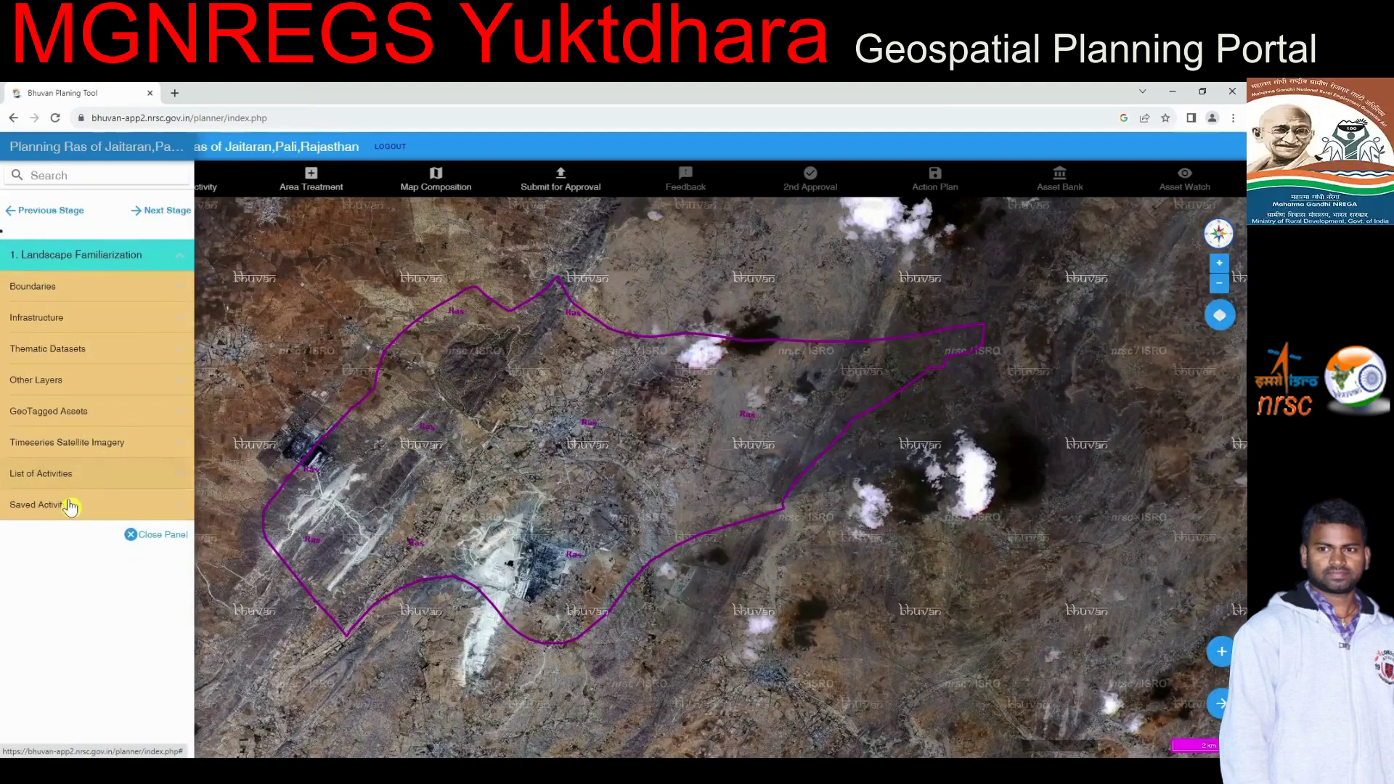
click(70, 508)
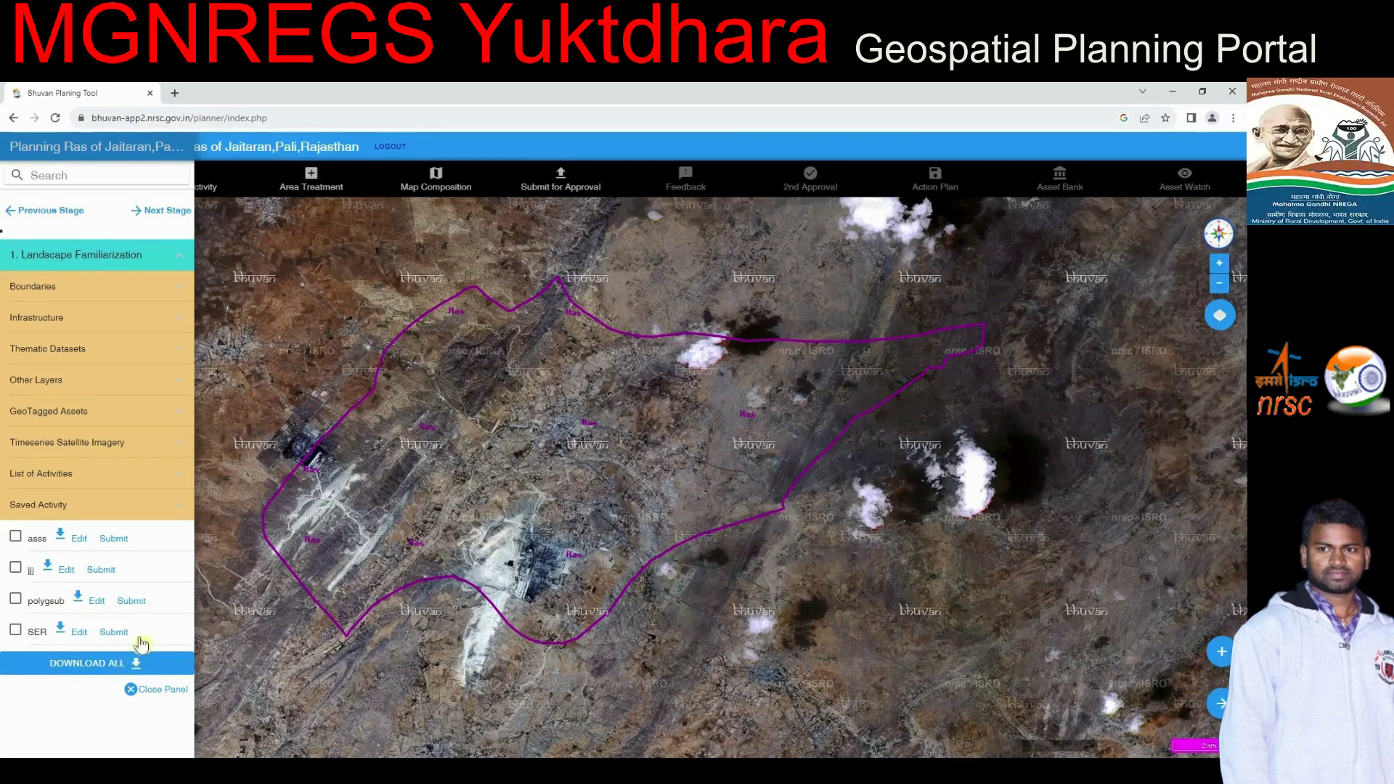
click(147, 511)
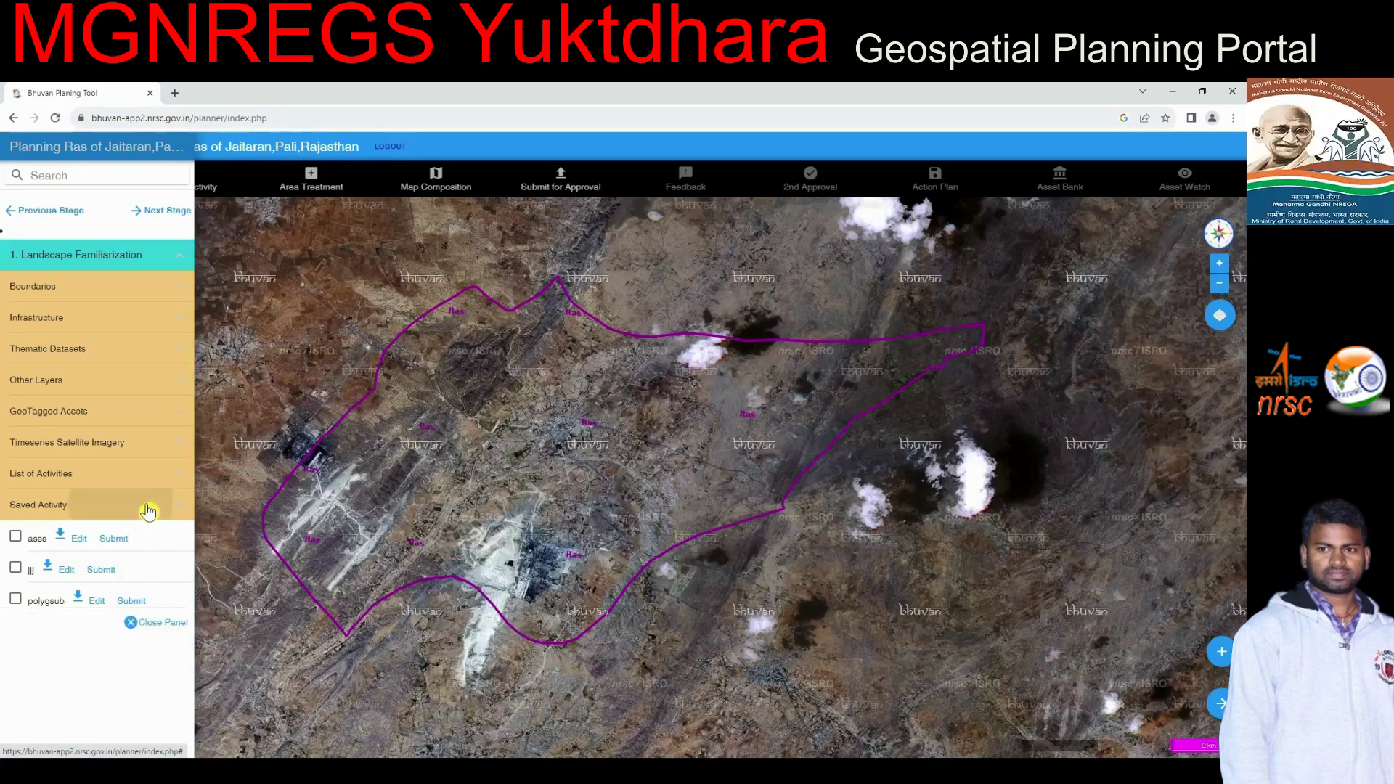
Step: At Identify Activity, choose Land Related Works, Wastelands/Fallow, Community target and Levelling/Shaping
click(166, 212)
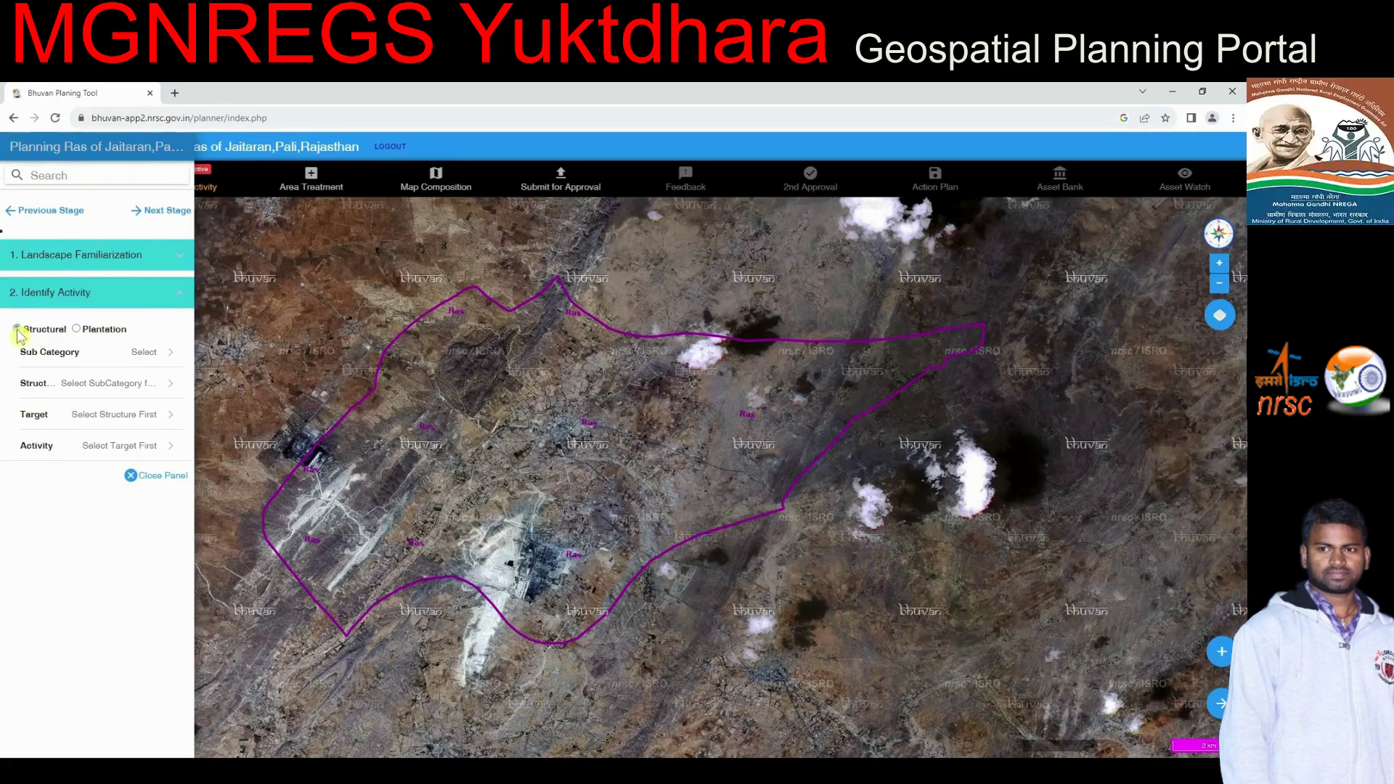
click(145, 354)
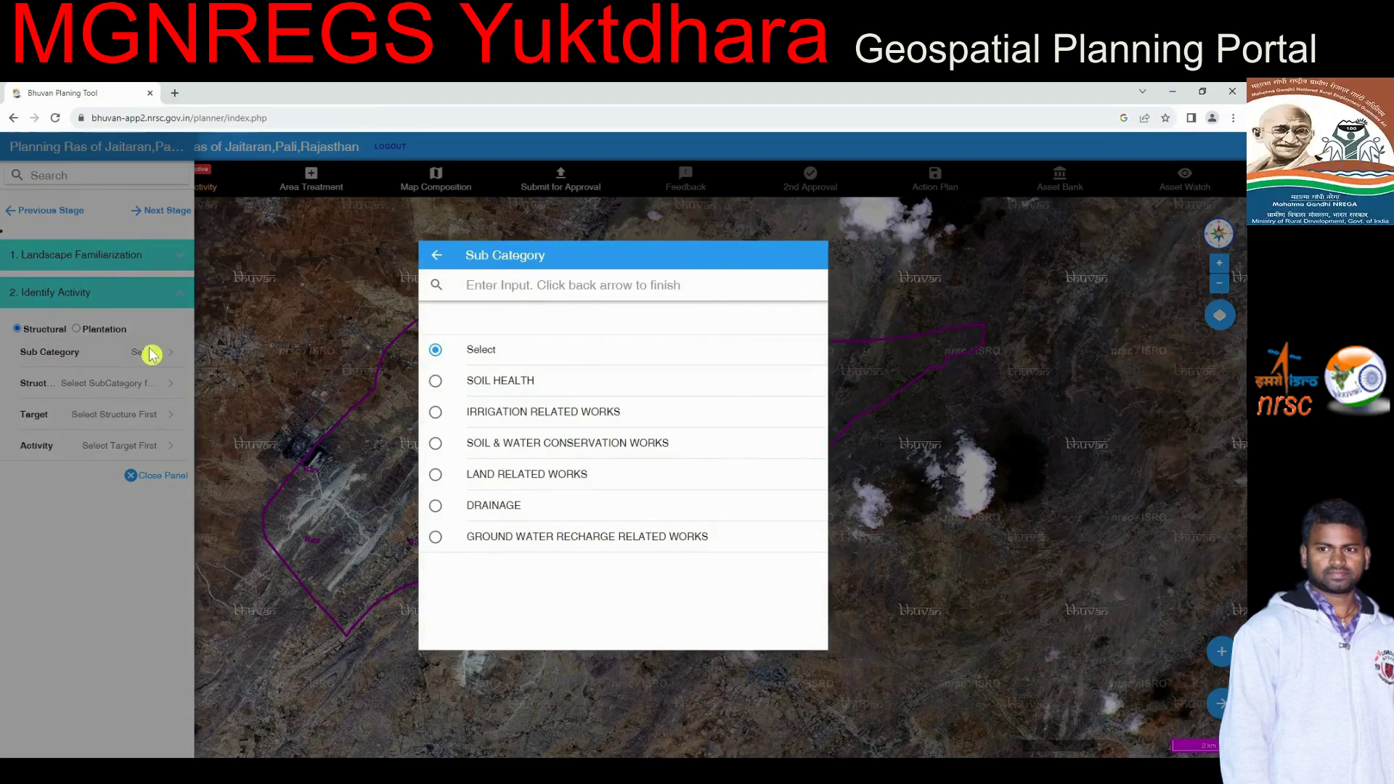
click(495, 476)
click(137, 390)
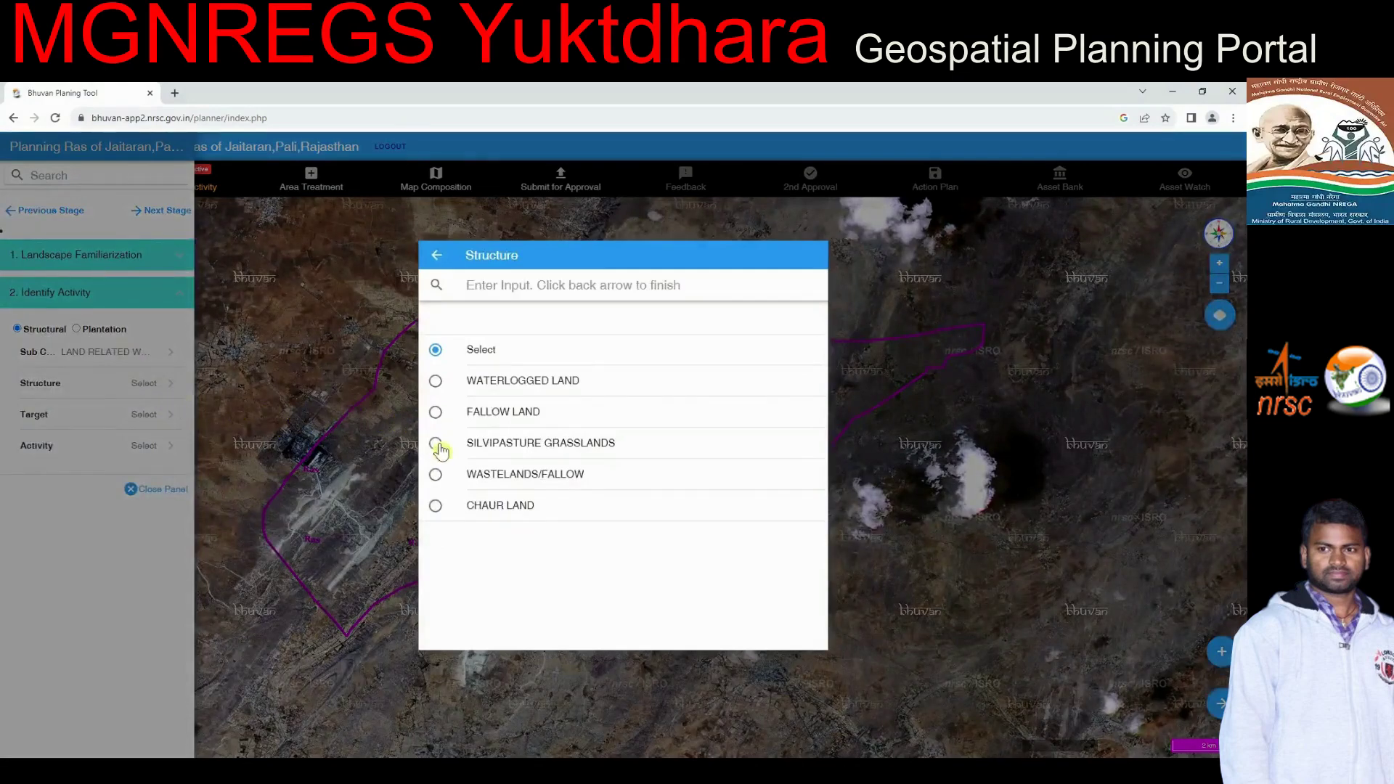
click(482, 473)
click(167, 418)
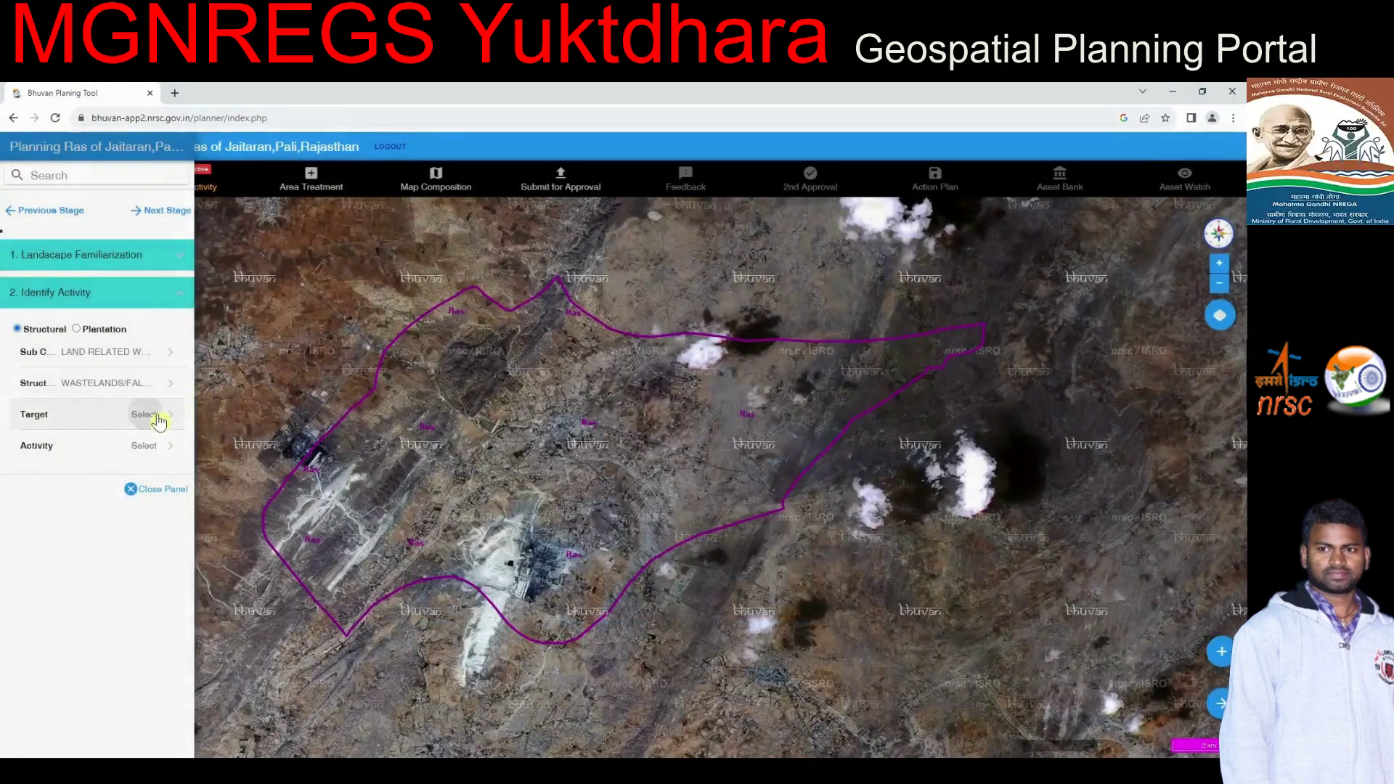
click(482, 385)
click(151, 444)
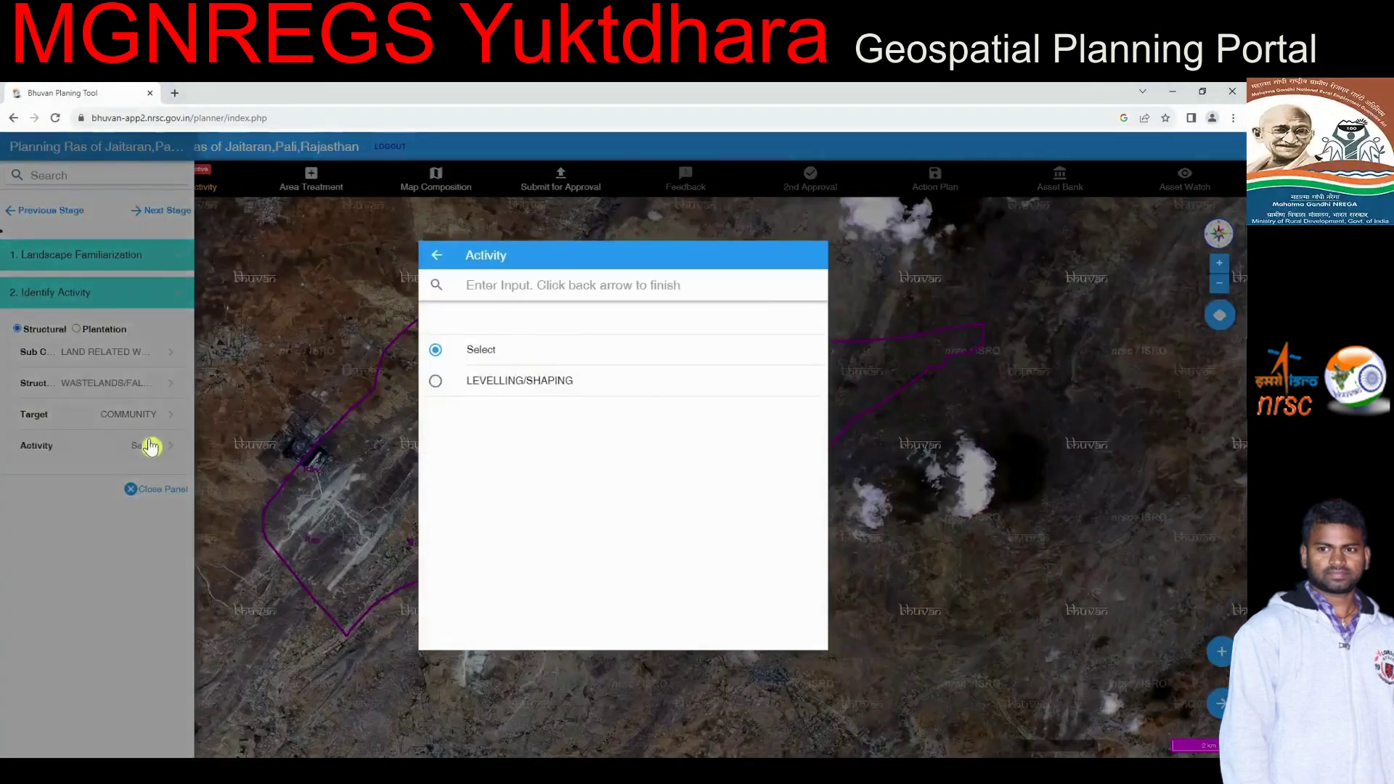
click(473, 382)
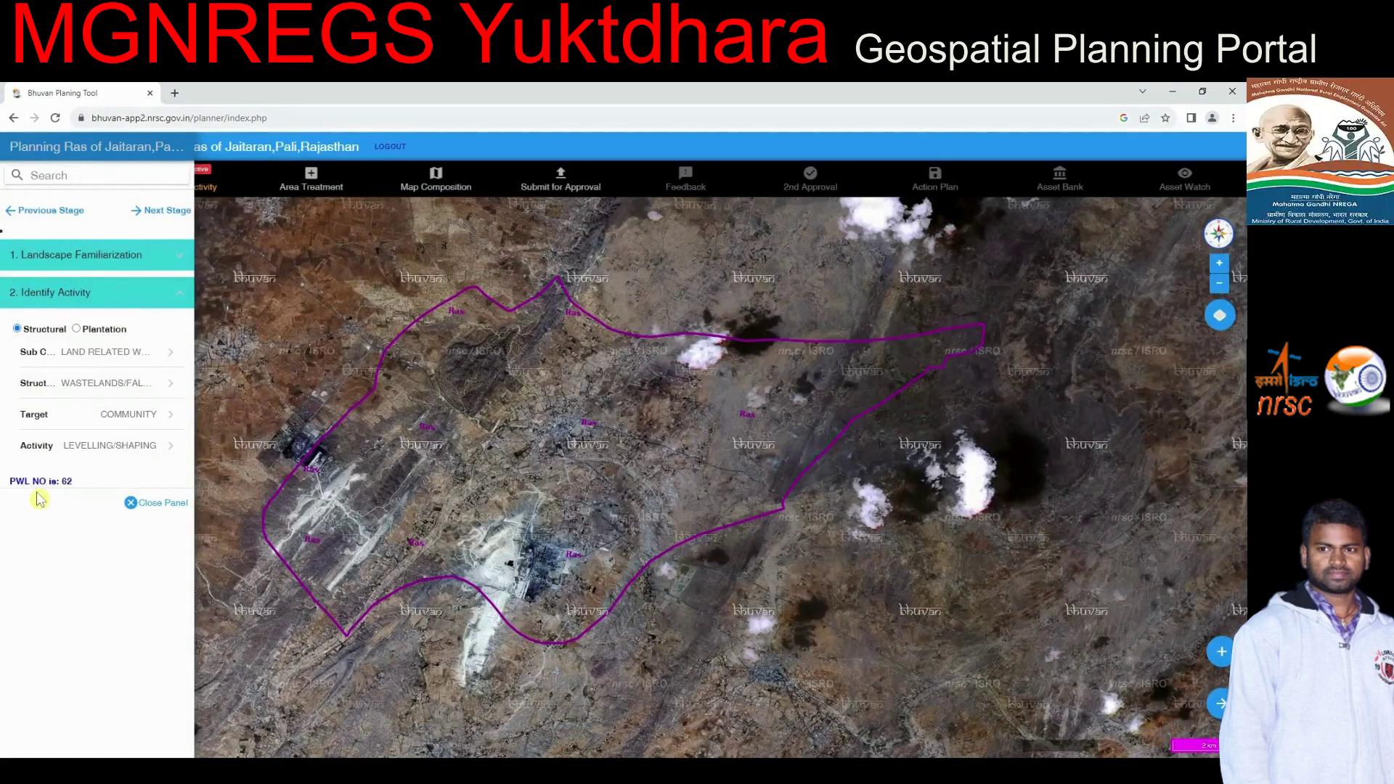
Step: Confirm activity identification, advance to Identify Area Treatment, and show the Analyse options
click(168, 215)
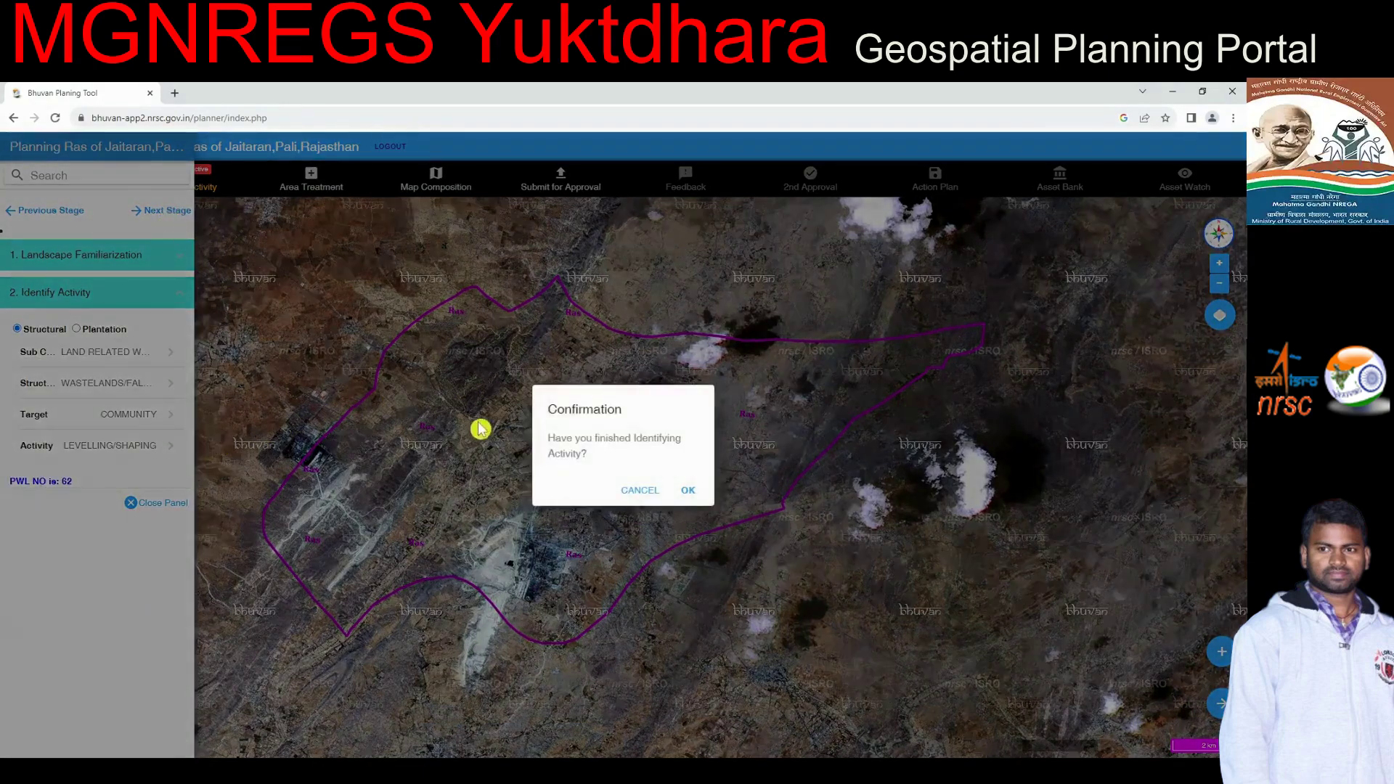
click(686, 490)
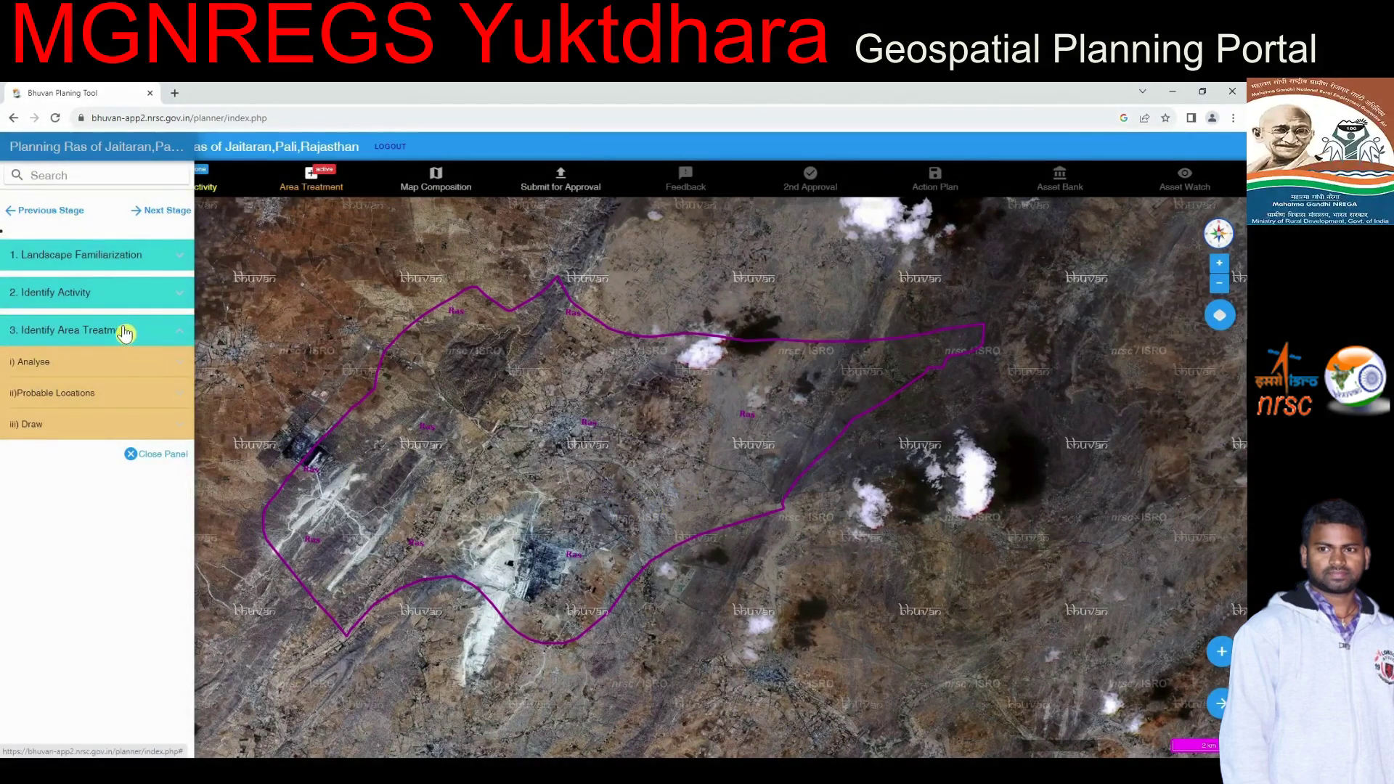
click(85, 364)
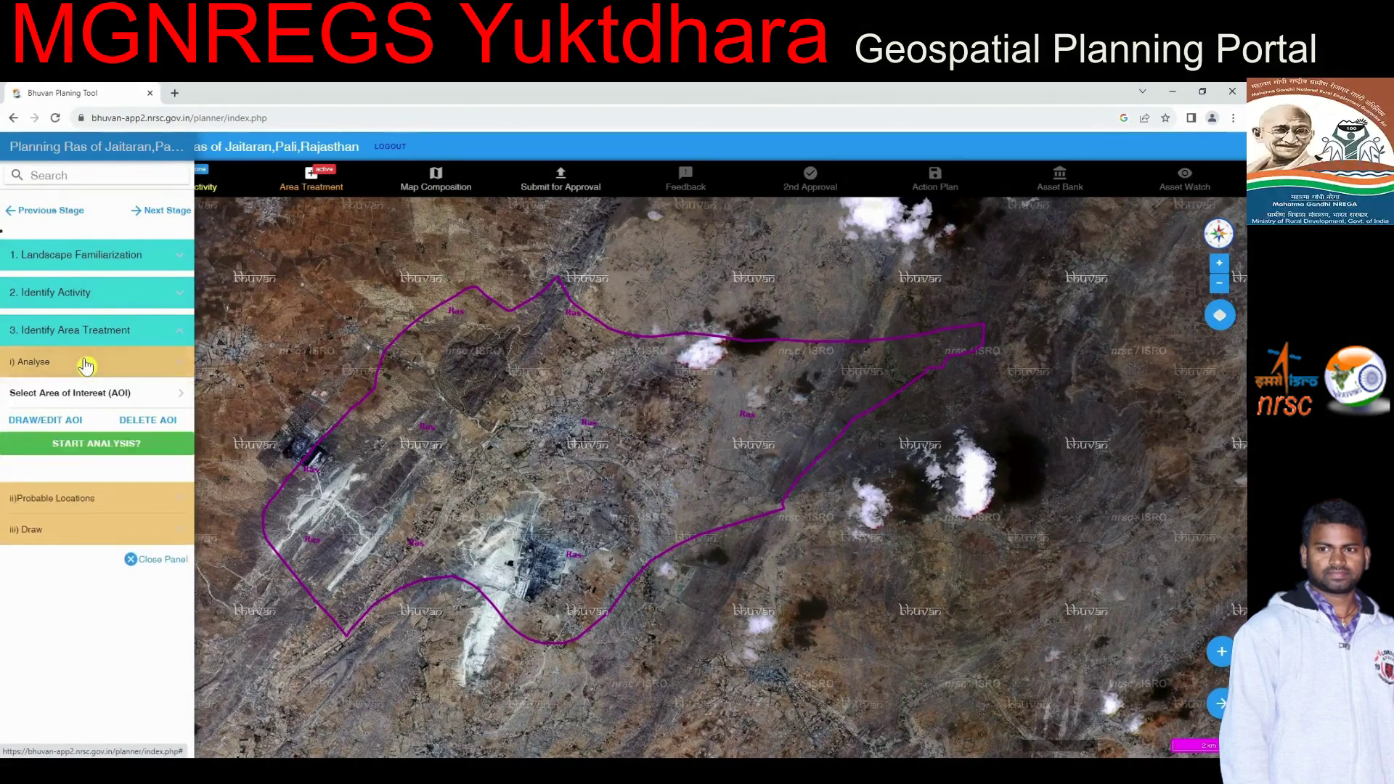
Step: Draw a triangular 10.4 km² AOI 1 inside the boundary and start its analysis
click(52, 421)
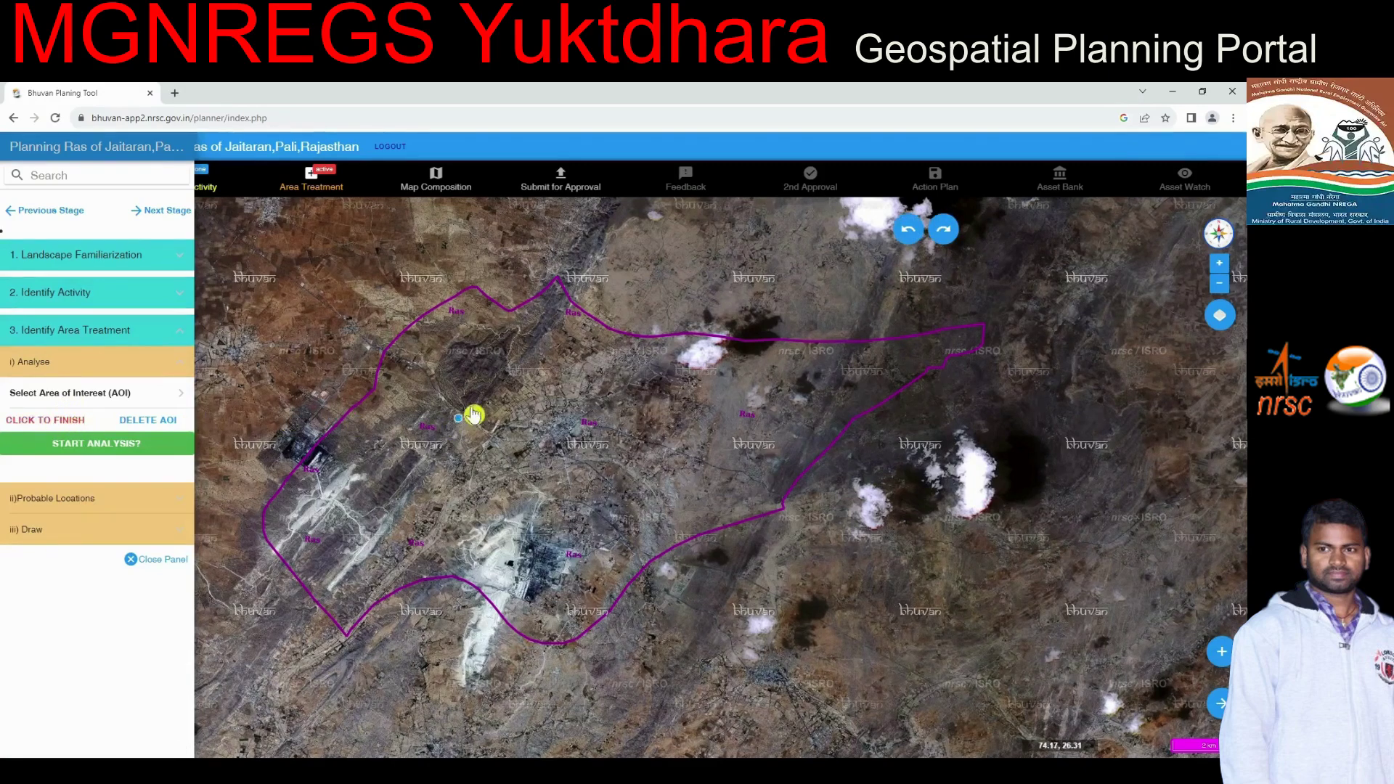
click(510, 331)
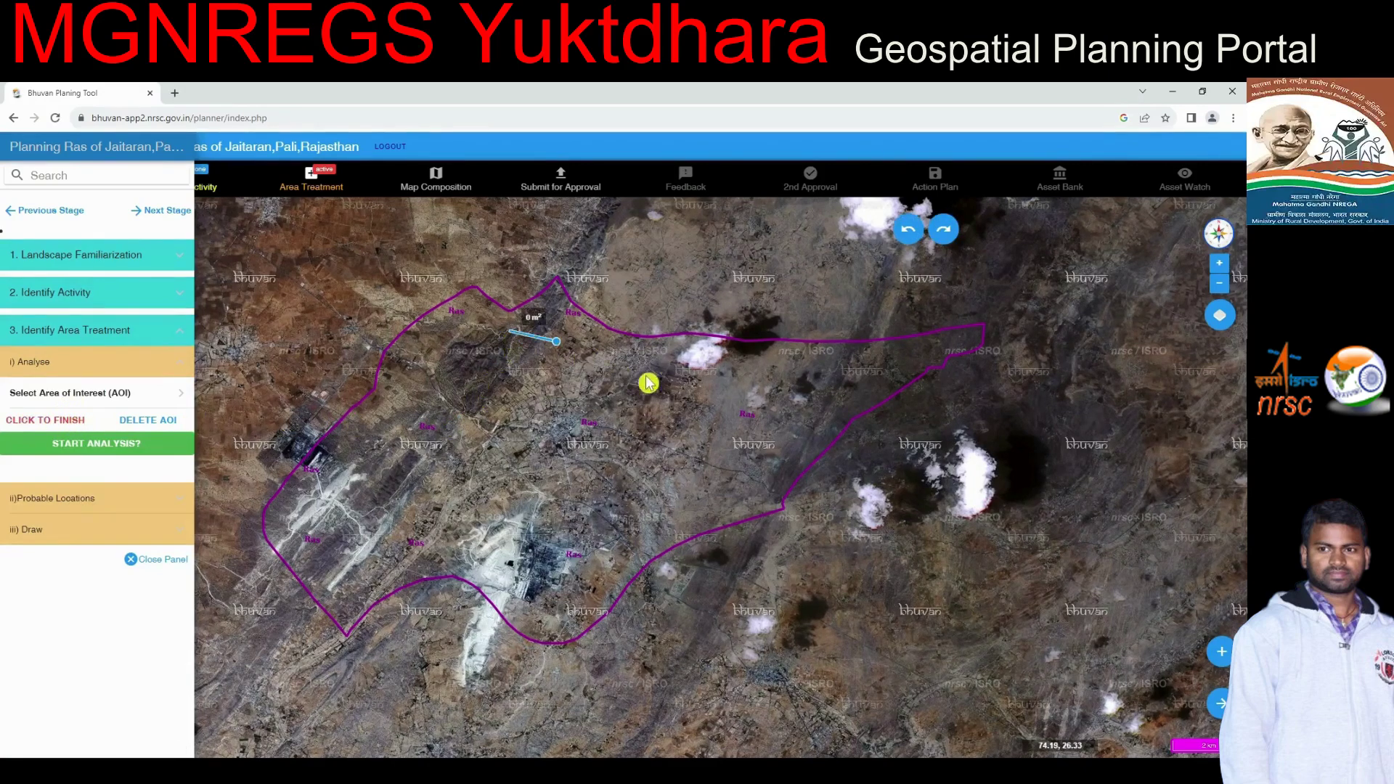
click(695, 383)
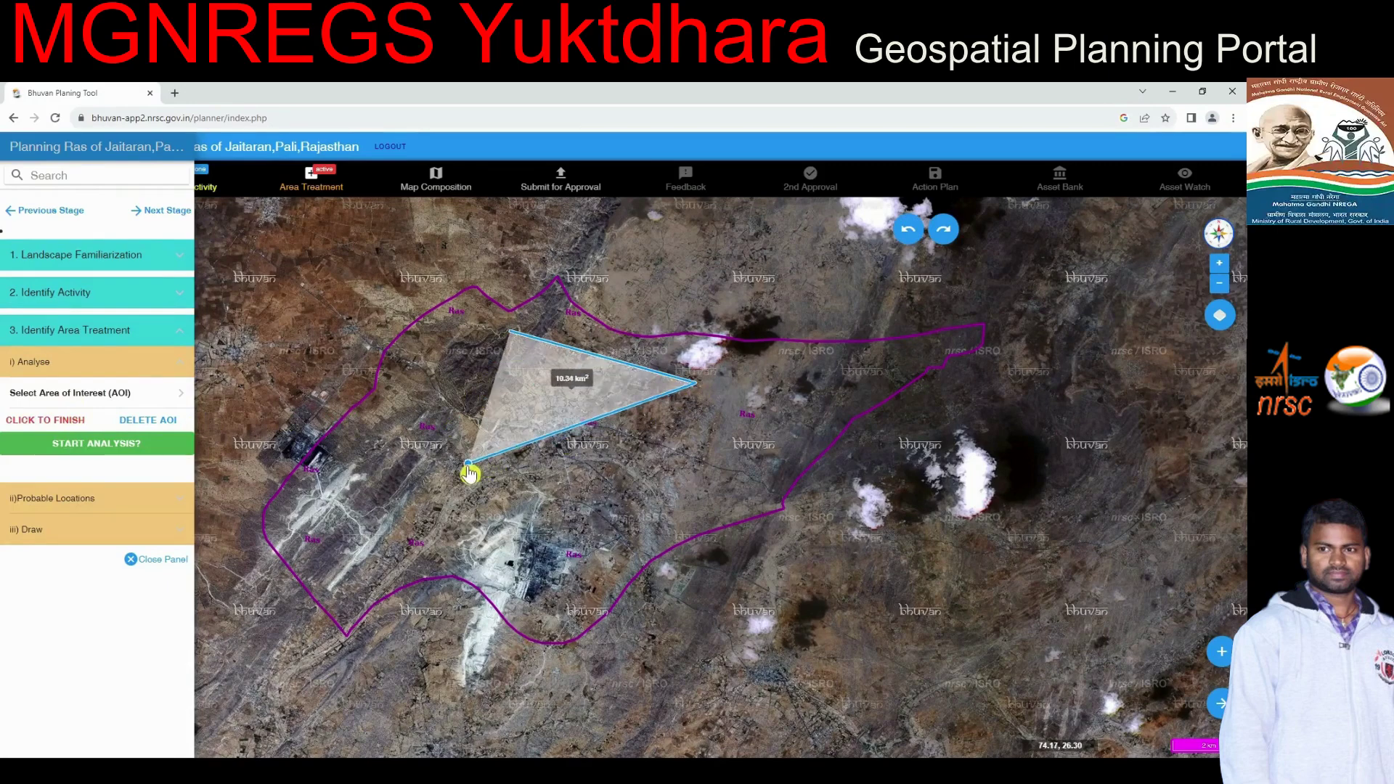
click(469, 463)
click(509, 334)
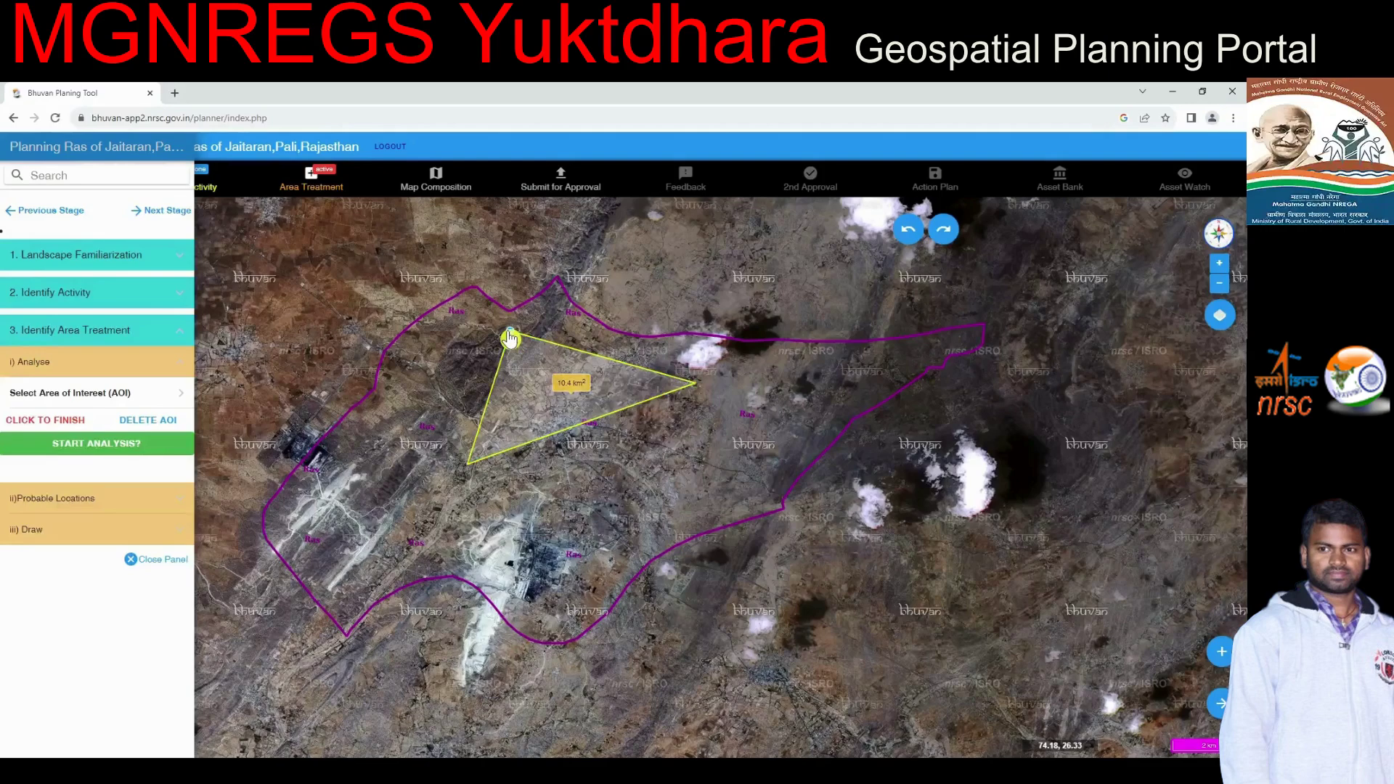
click(69, 422)
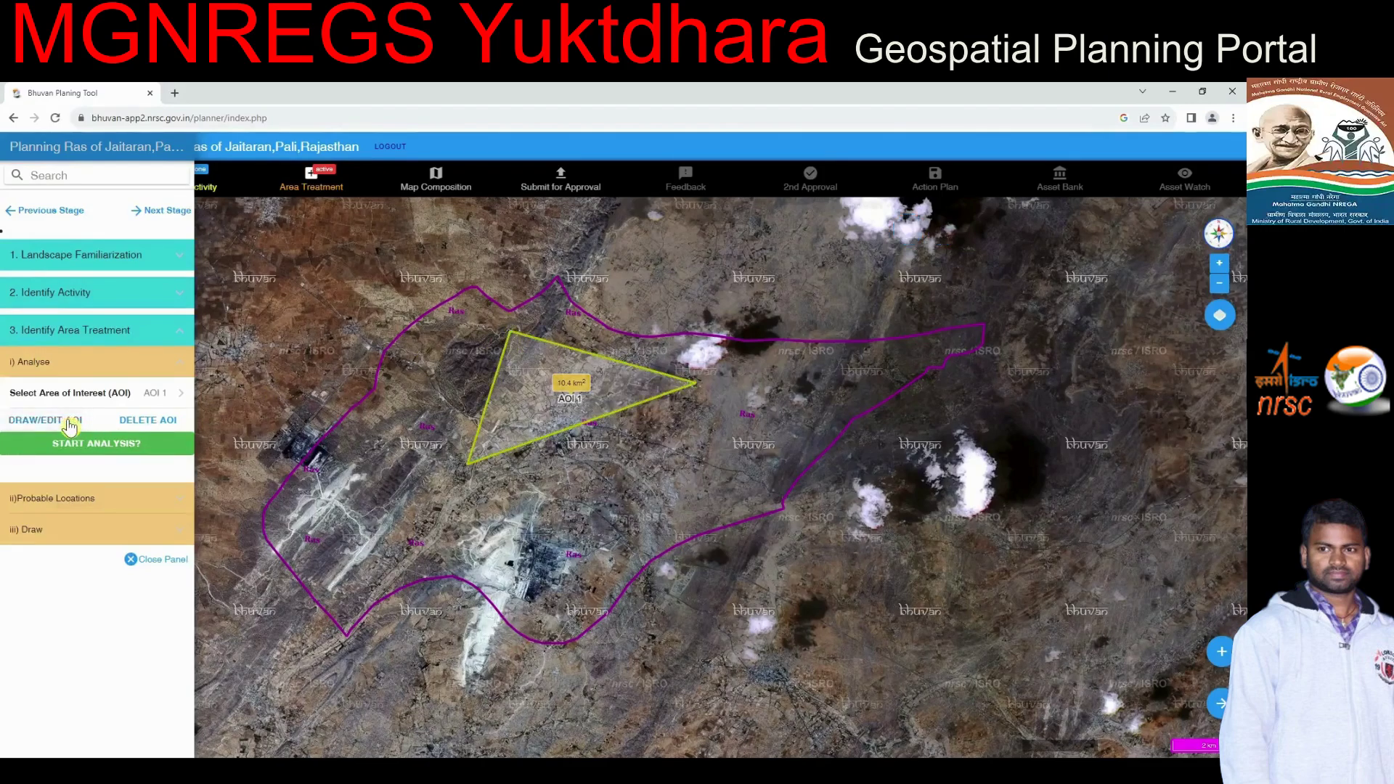
click(93, 441)
Step: Execute a 500 m Buffer on the Geo-MGNREGA Geotagged-Assets layer and toggle Output Layer 1 off and back on
click(167, 426)
click(481, 383)
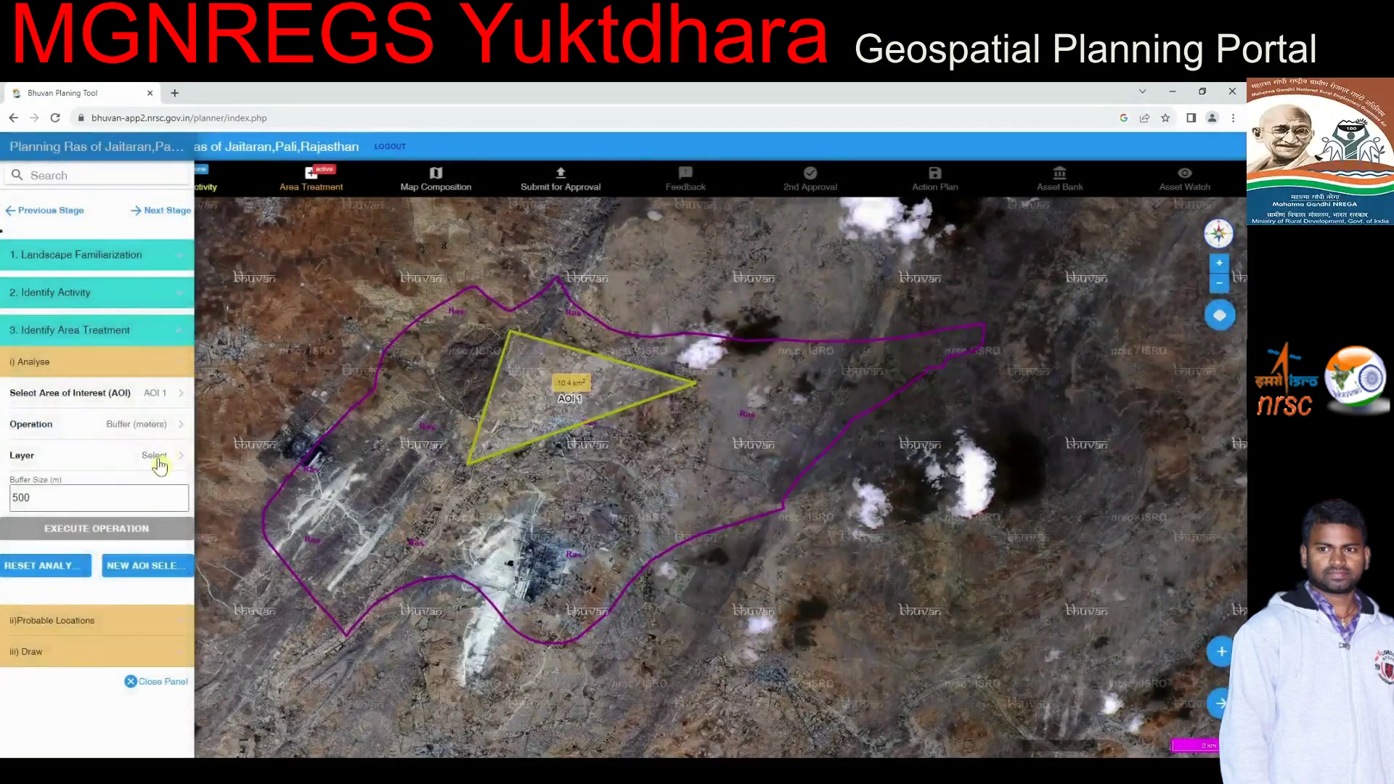
click(159, 460)
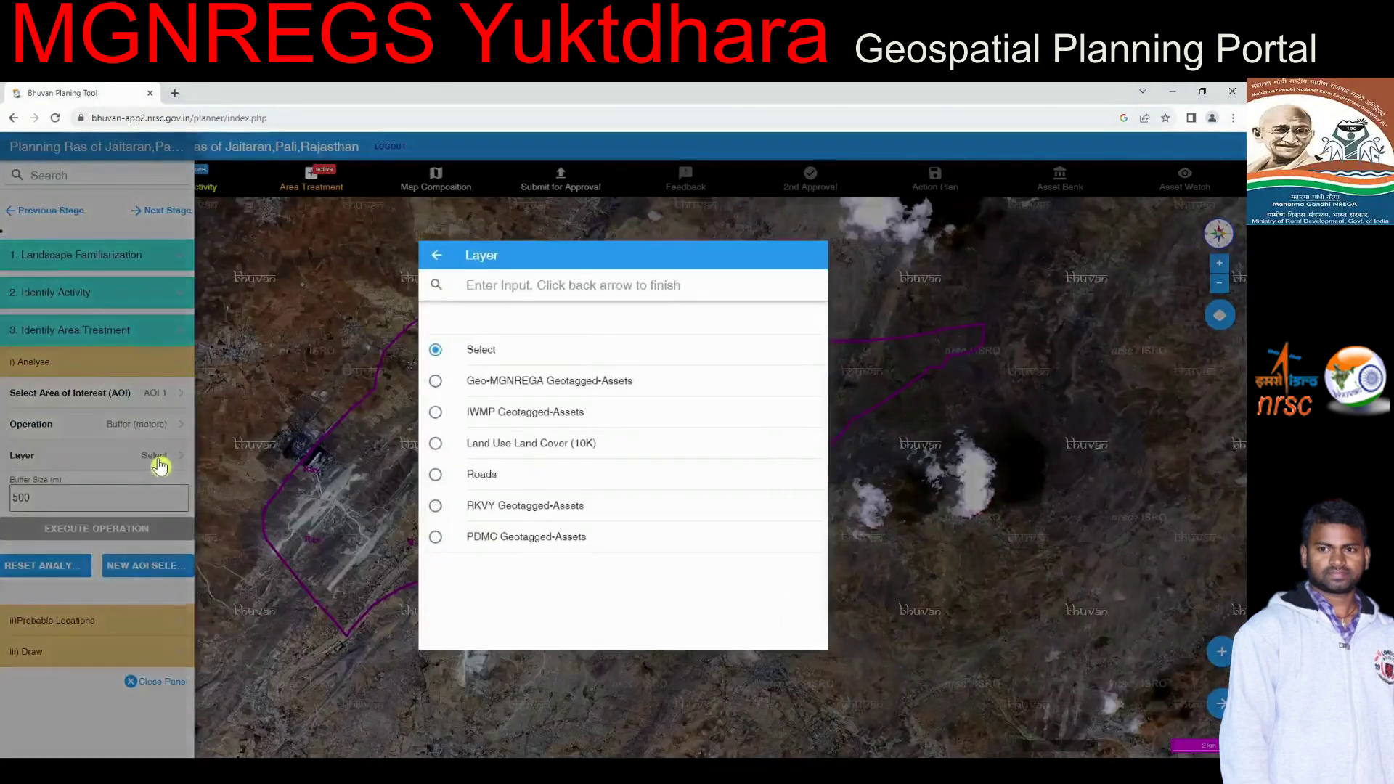
click(481, 385)
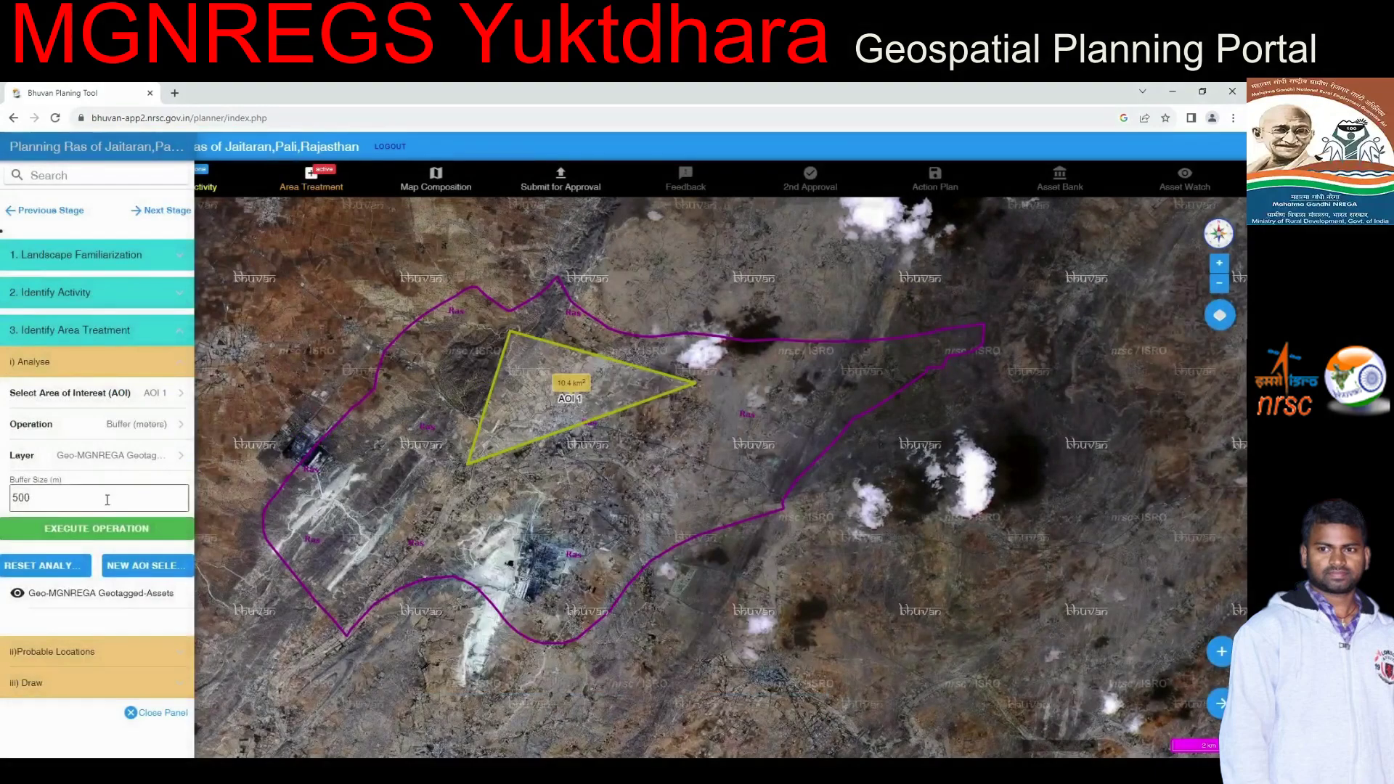
click(95, 531)
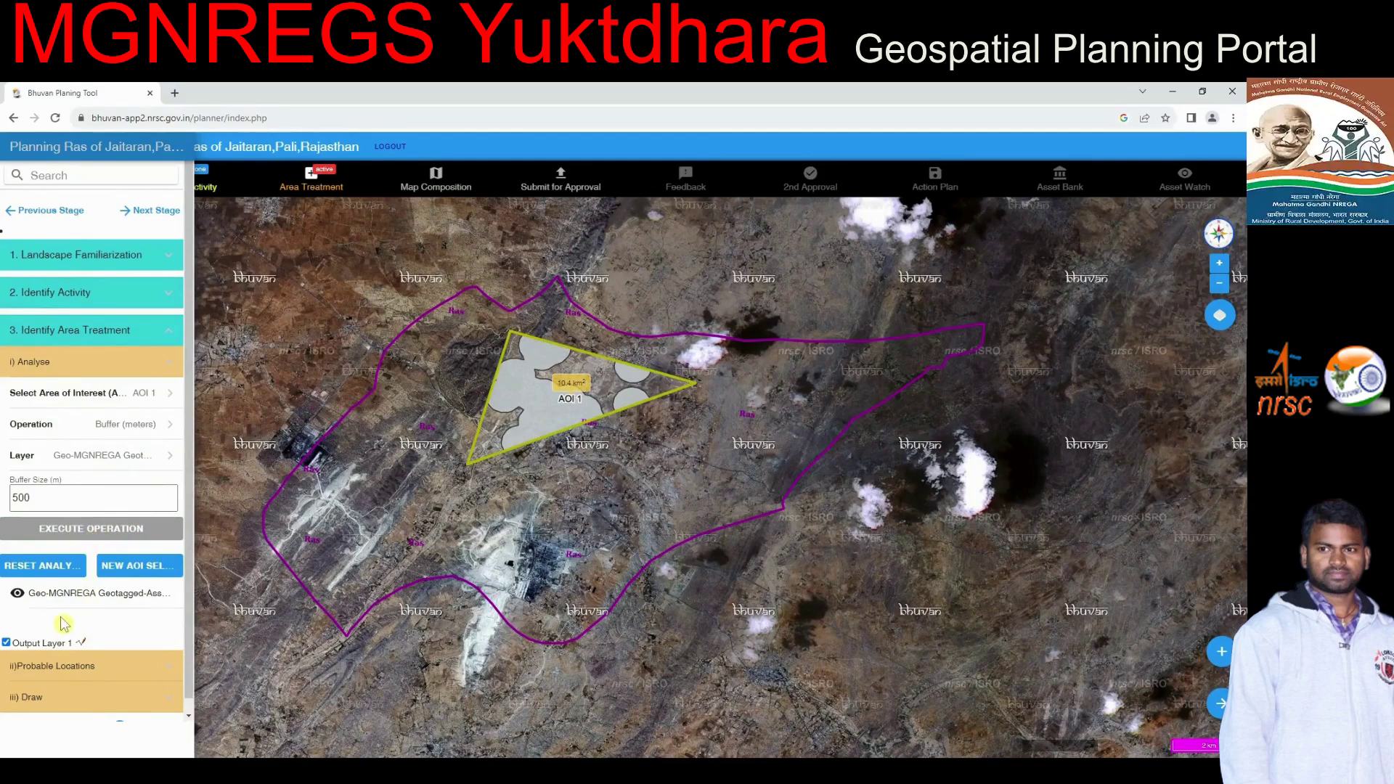
click(8, 644)
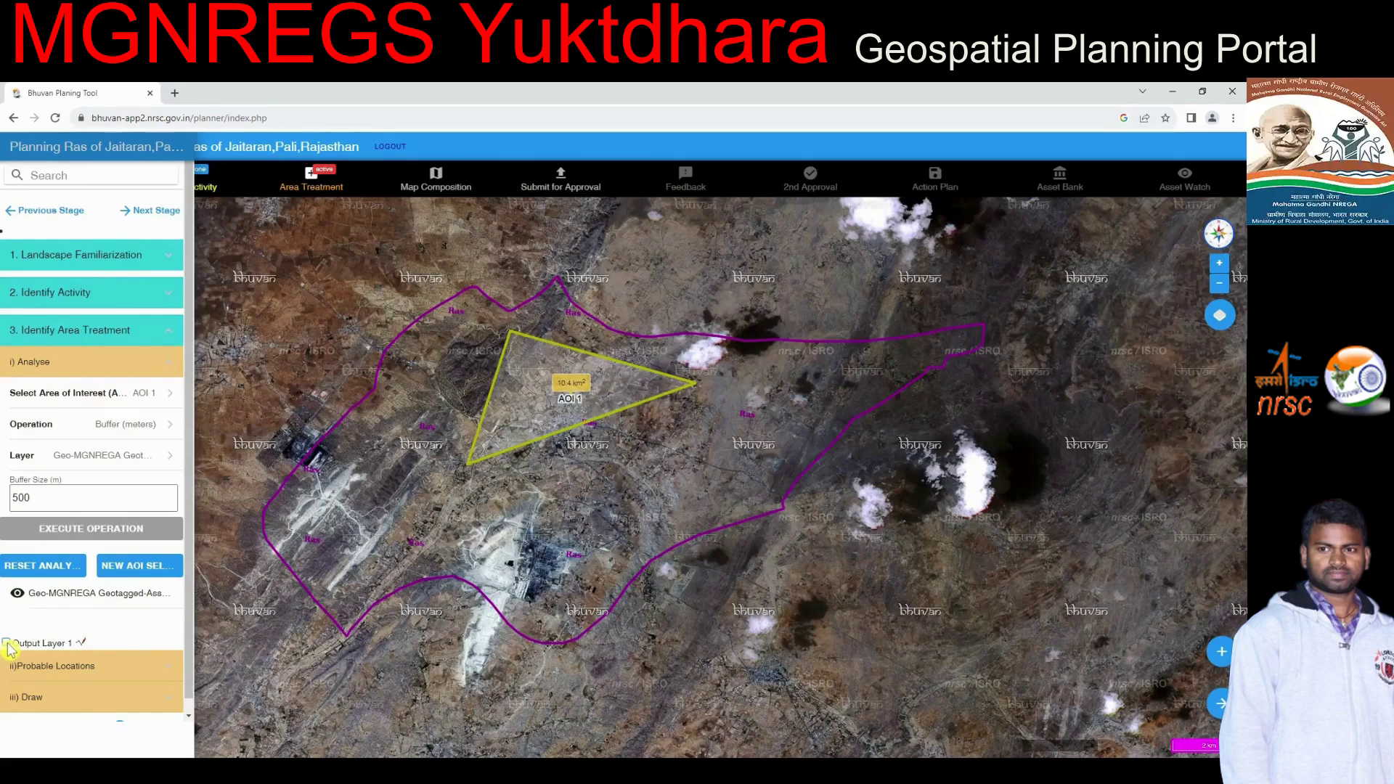
click(7, 643)
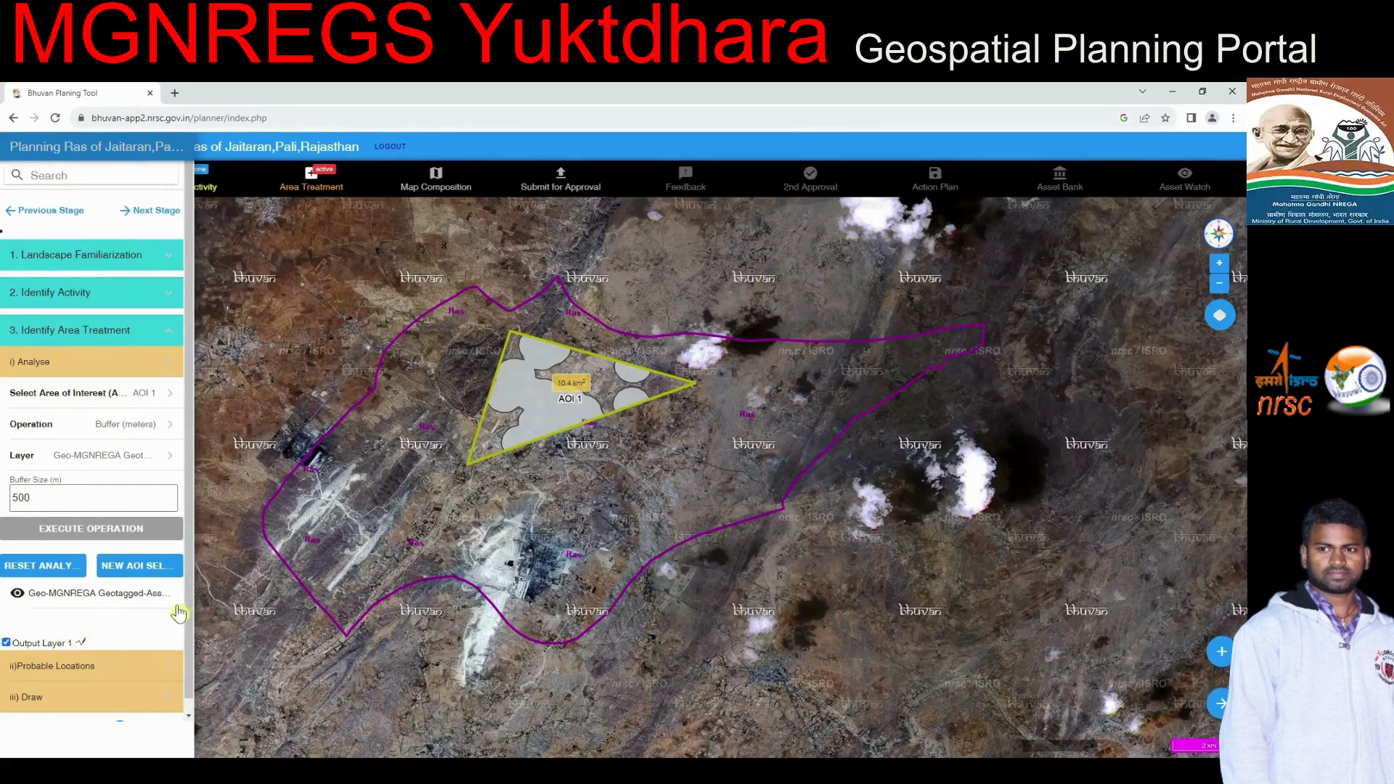
Step: Preview the probable land-levelling locations across the boundary, then expand the iii) Draw options
scroll(188, 602, down, 1)
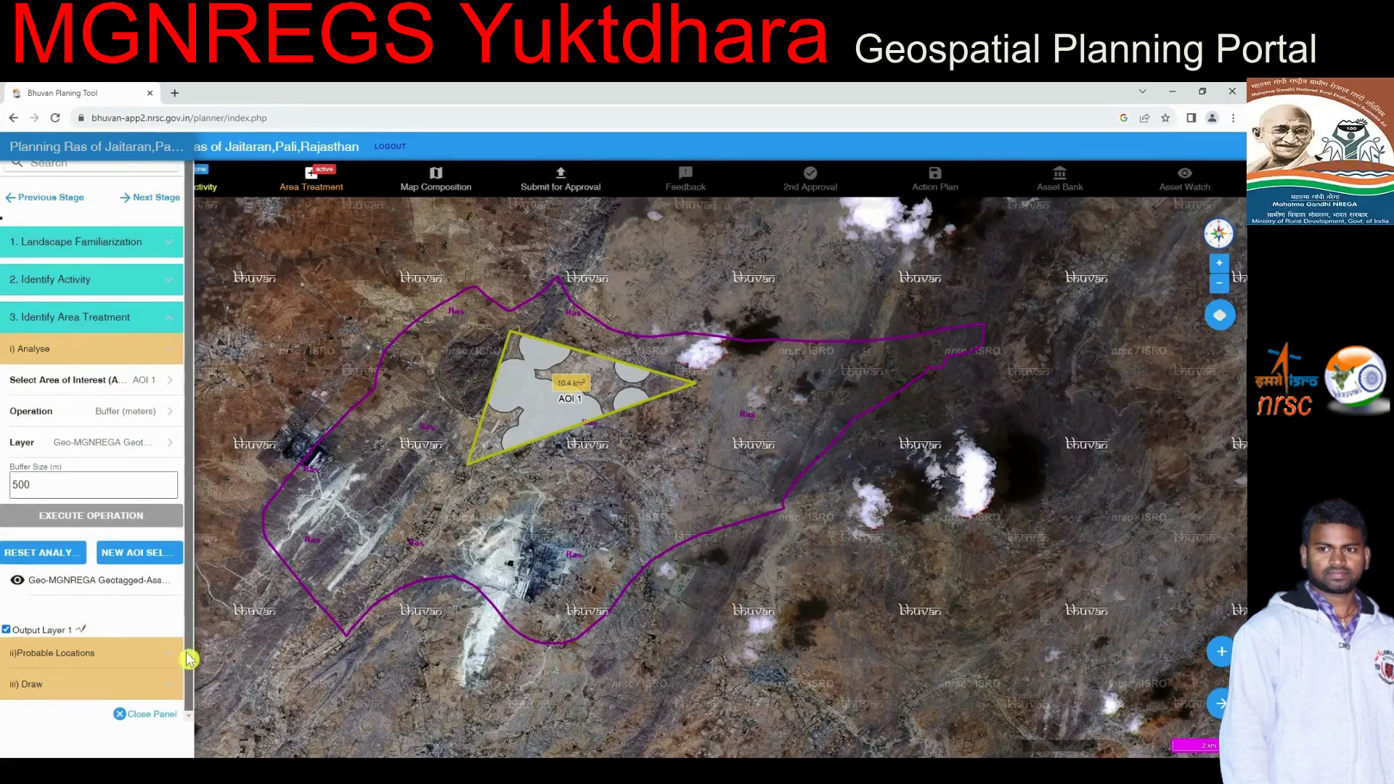
click(102, 653)
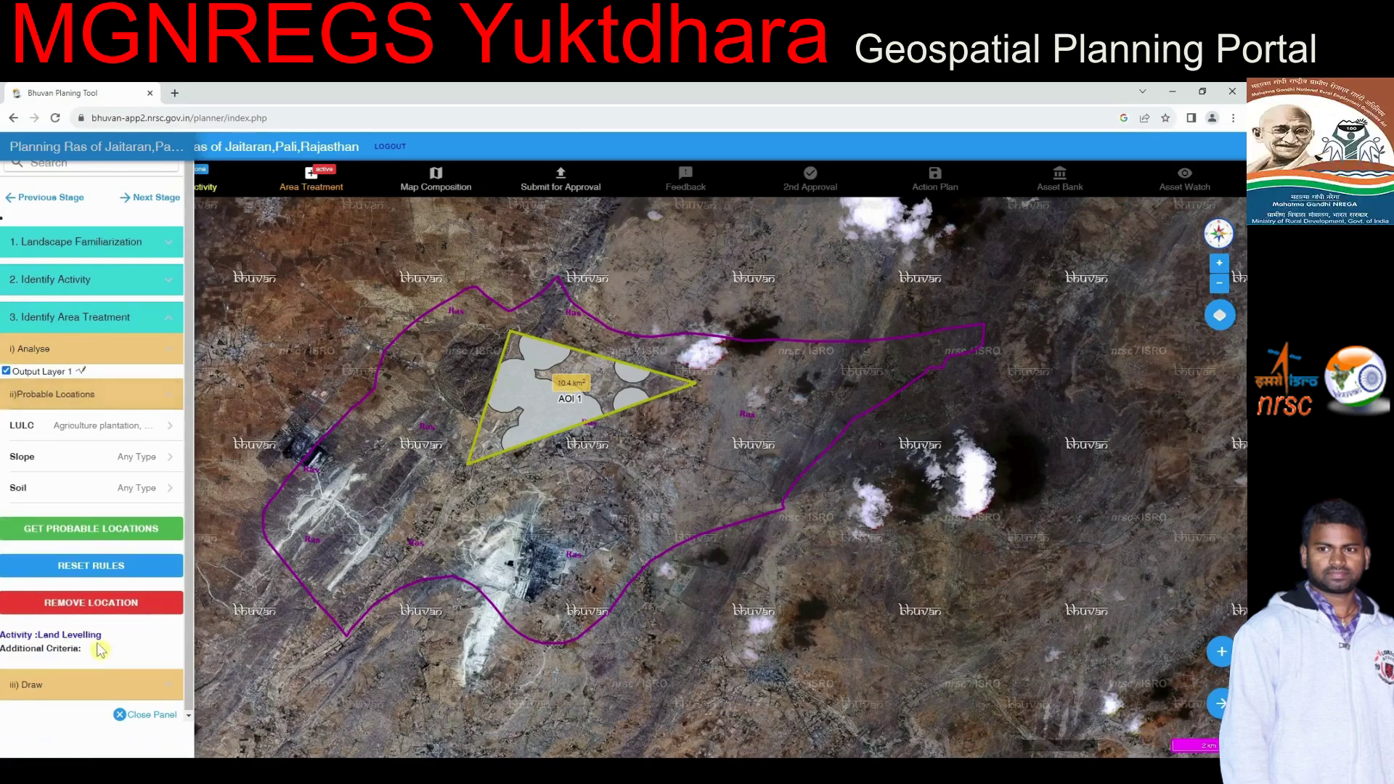
click(106, 535)
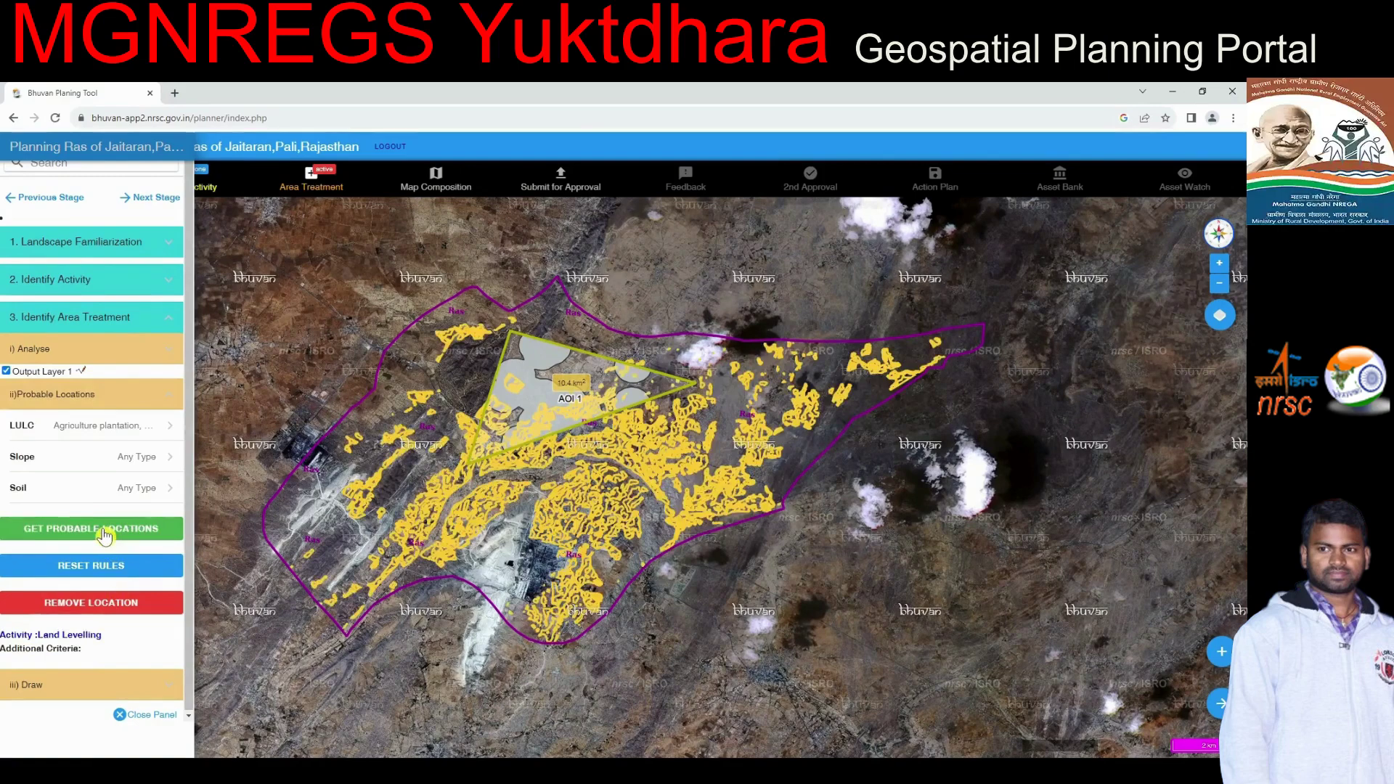
click(109, 603)
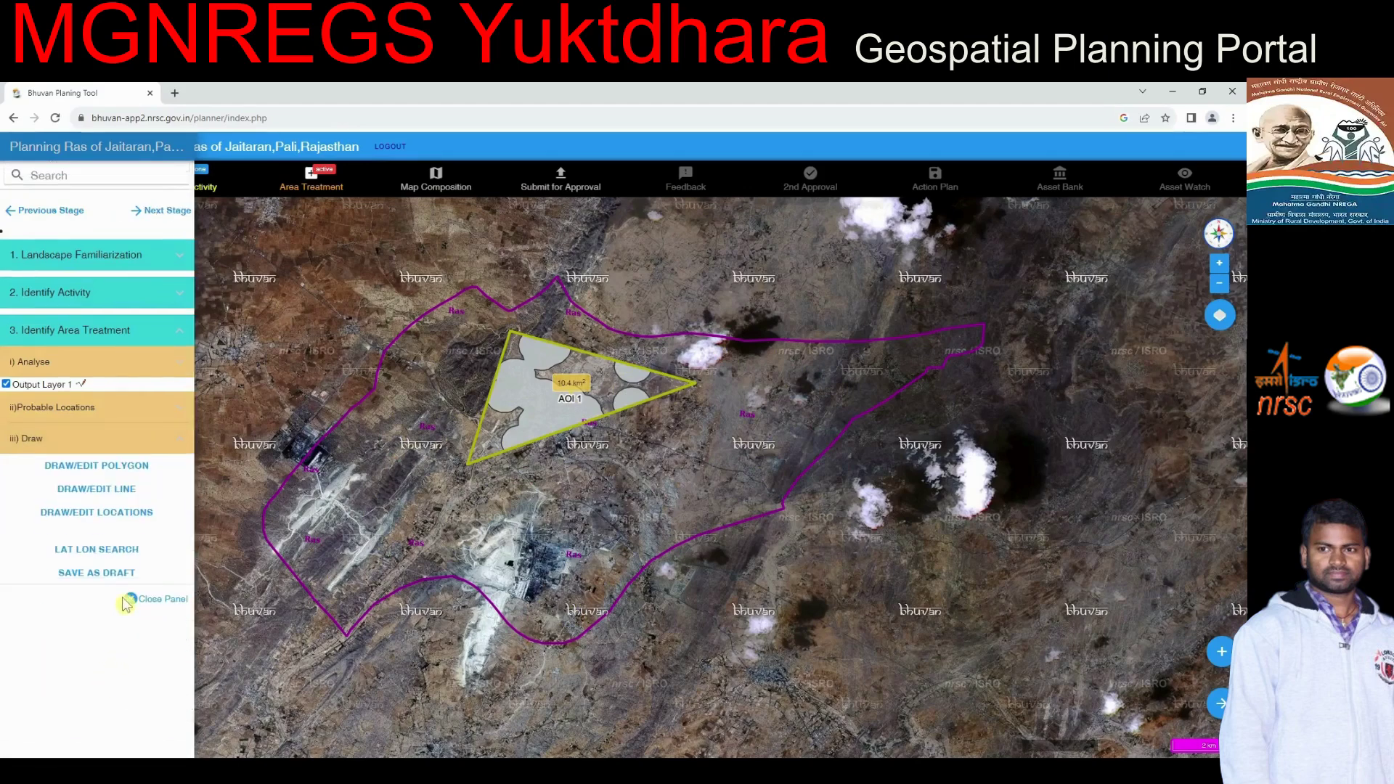
Step: Draw a three-corner 0.87 km² triangle inside AOI 1 and finish it as Polygon 1
click(99, 467)
click(513, 378)
click(492, 434)
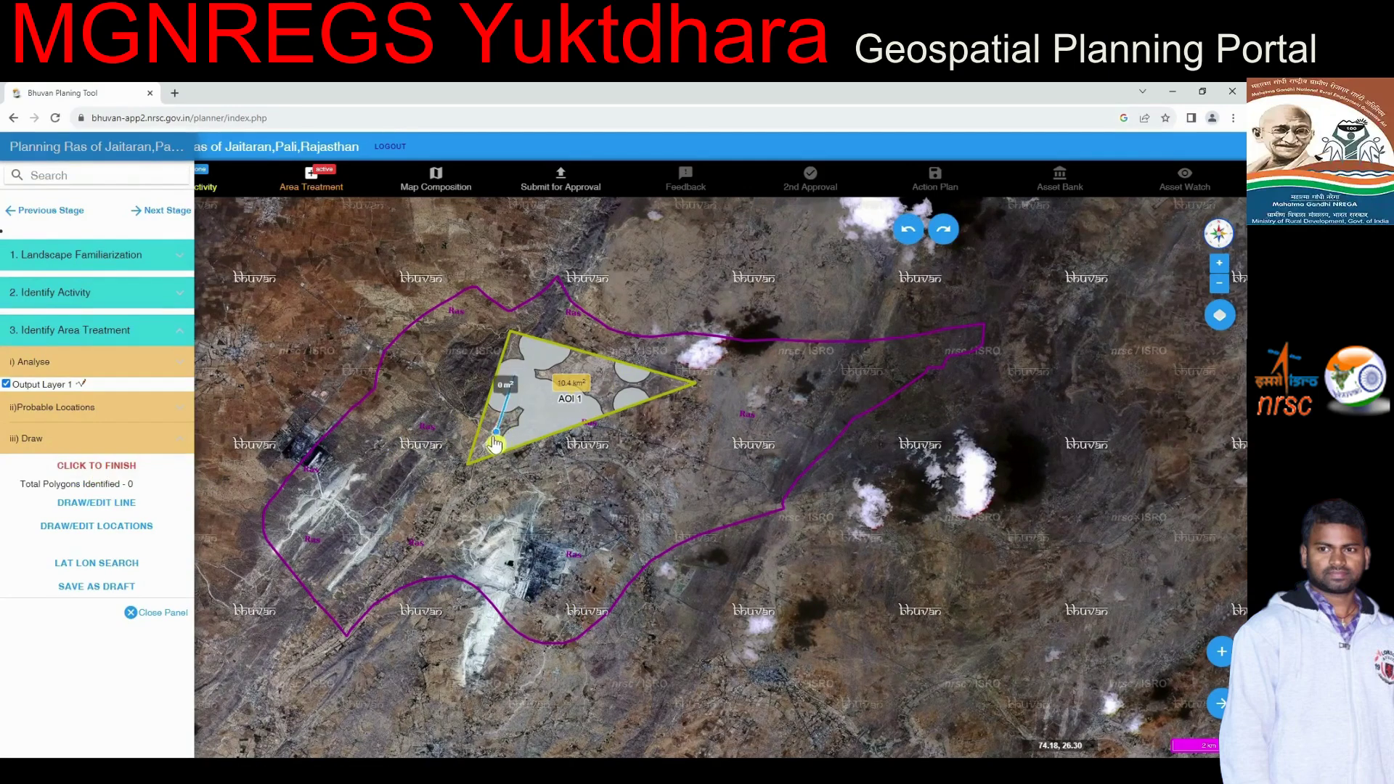
click(532, 435)
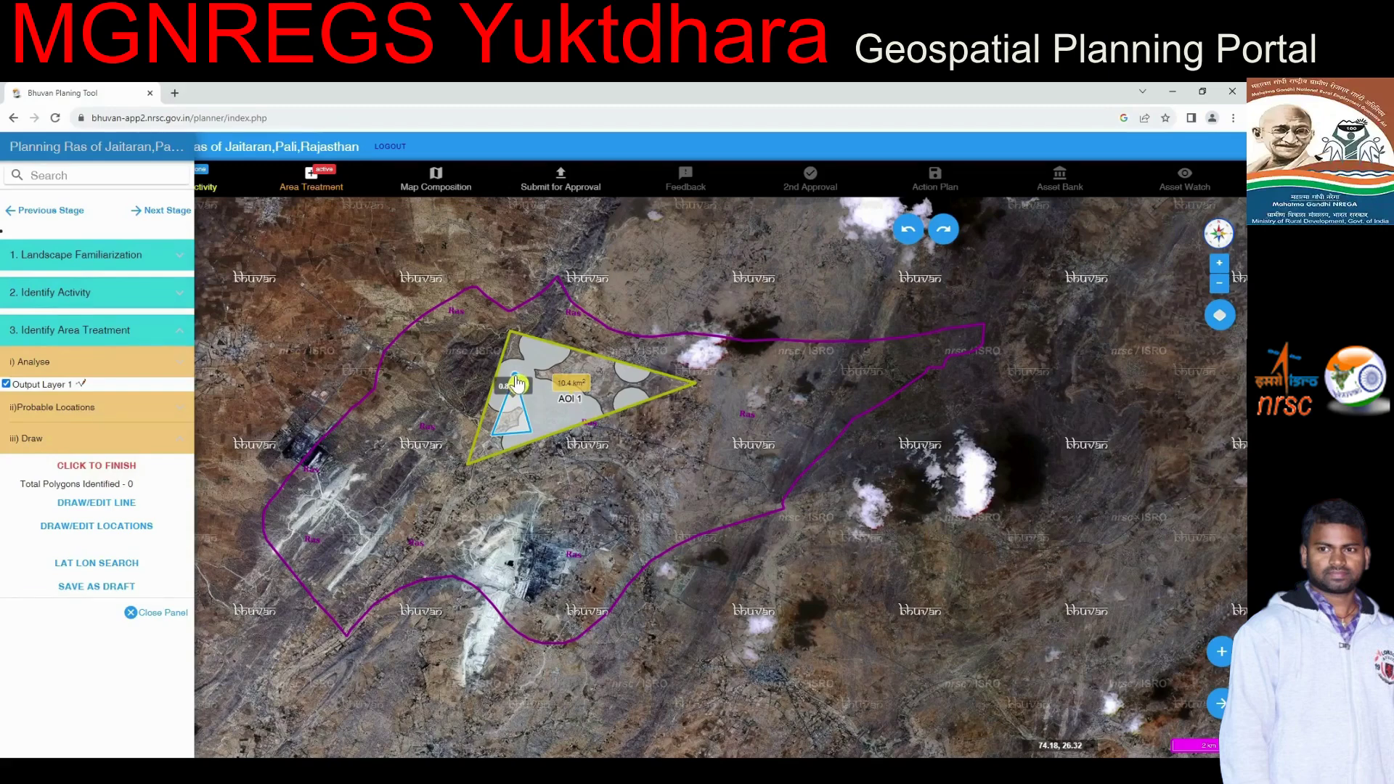
click(516, 378)
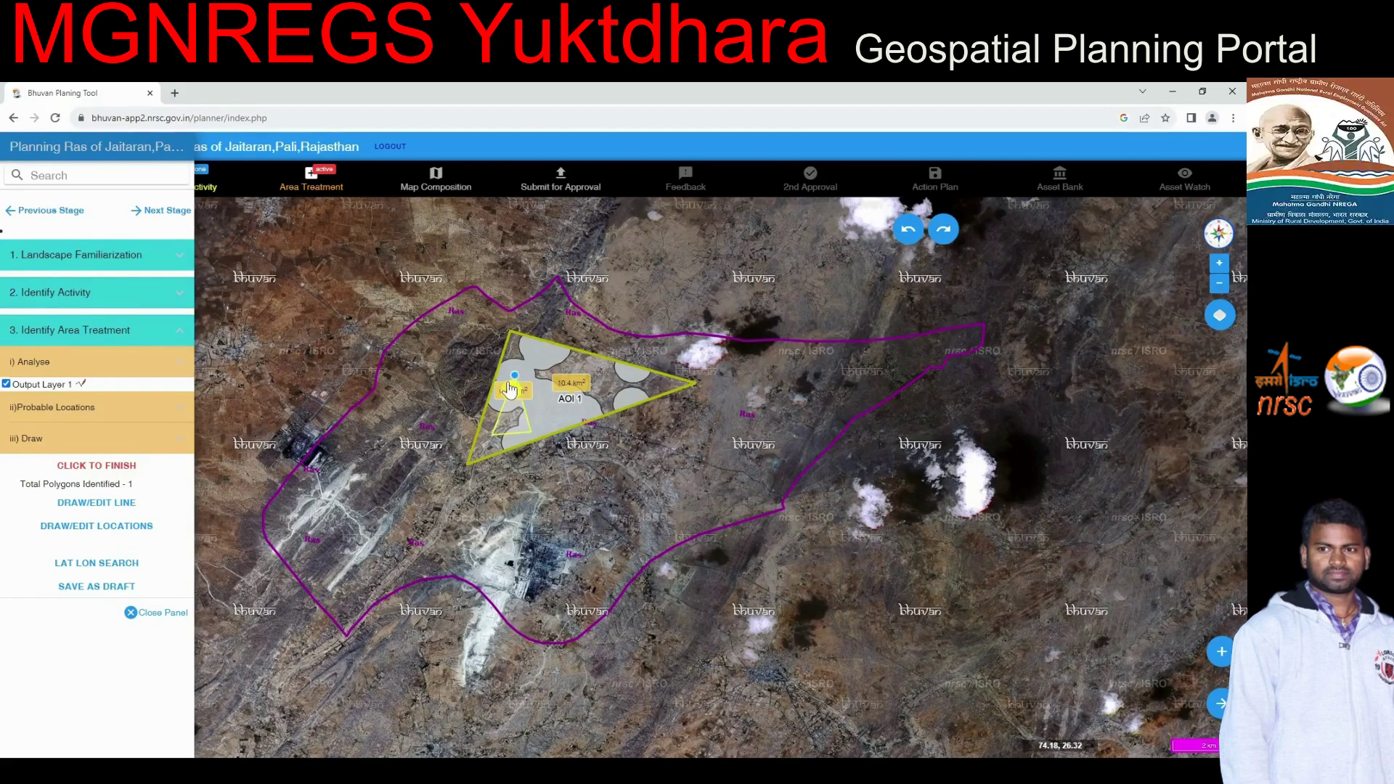
click(108, 467)
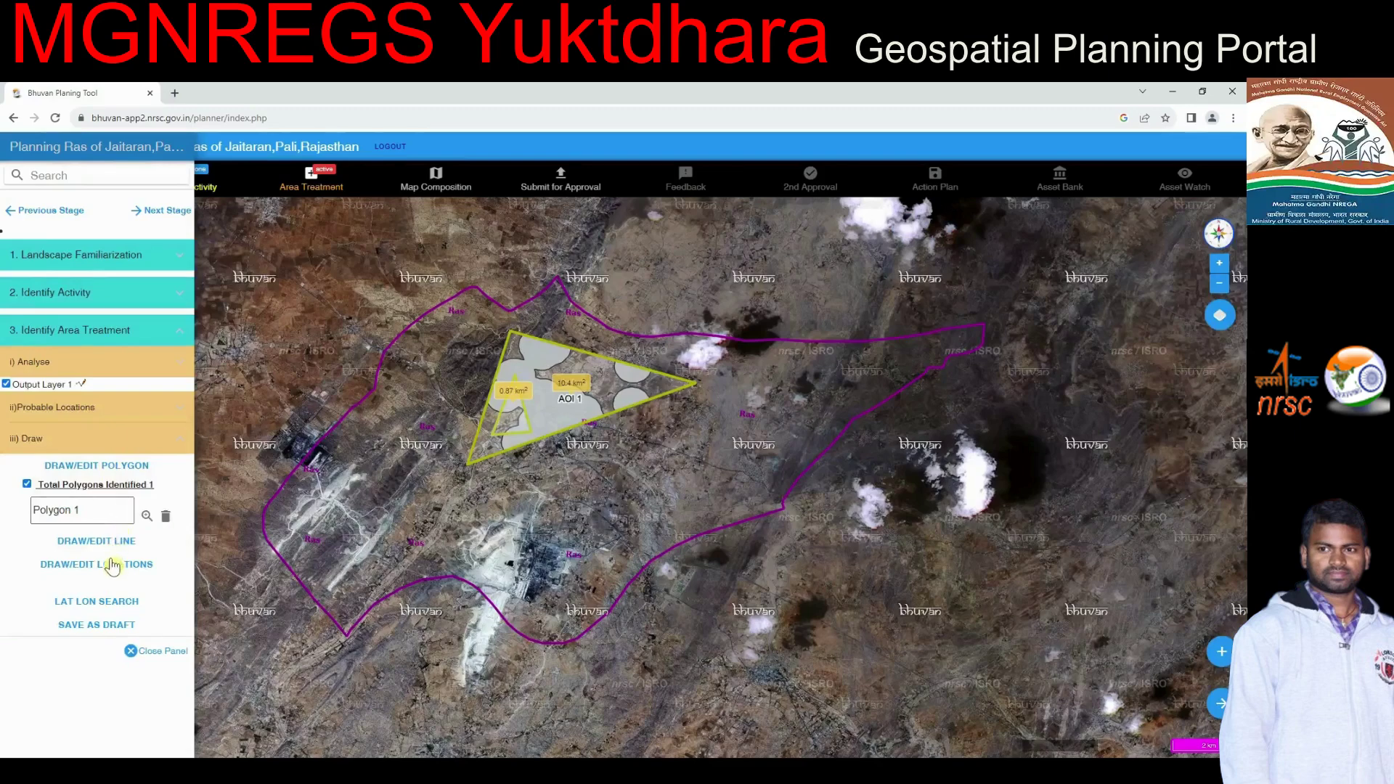
Step: Save Polygon 1 as the draft sub-plan PLAN1, then bring up the Lat Lon search
click(109, 625)
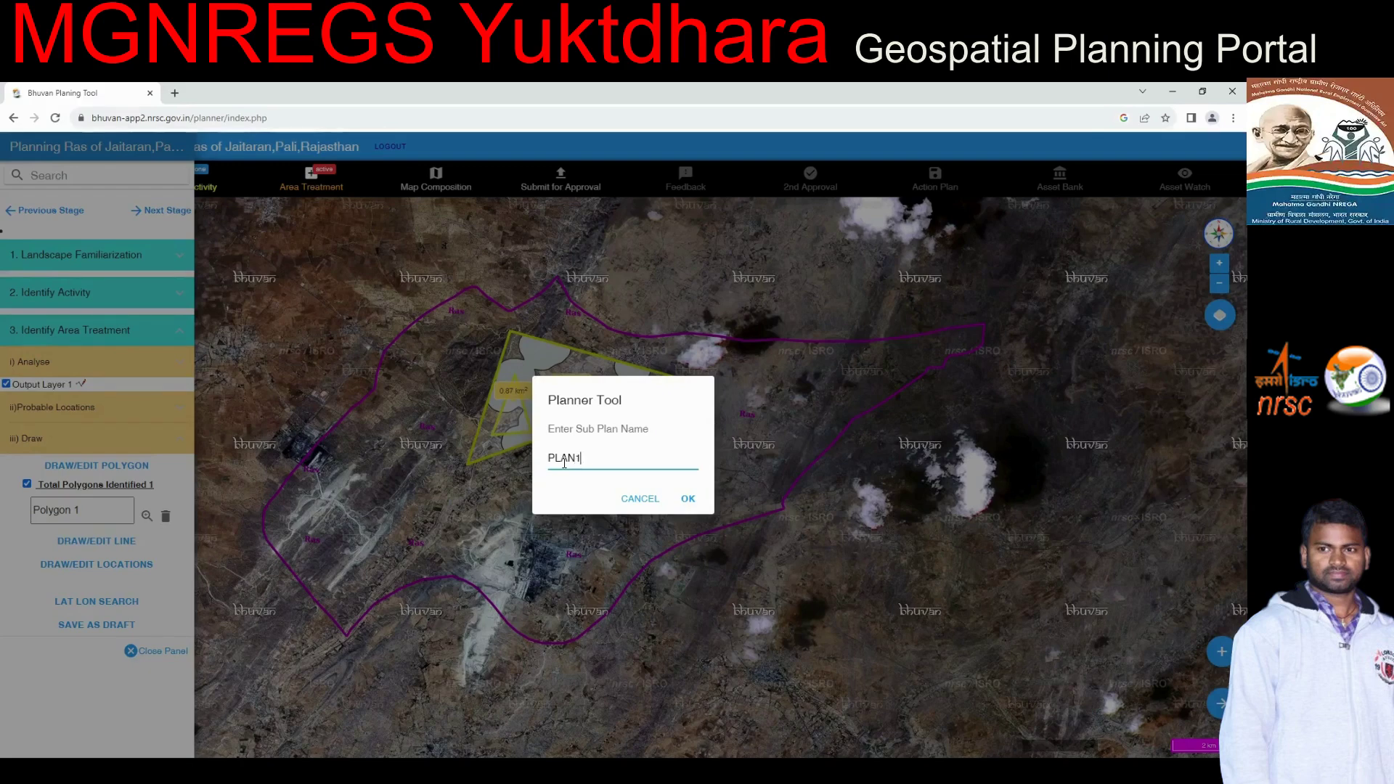
click(686, 500)
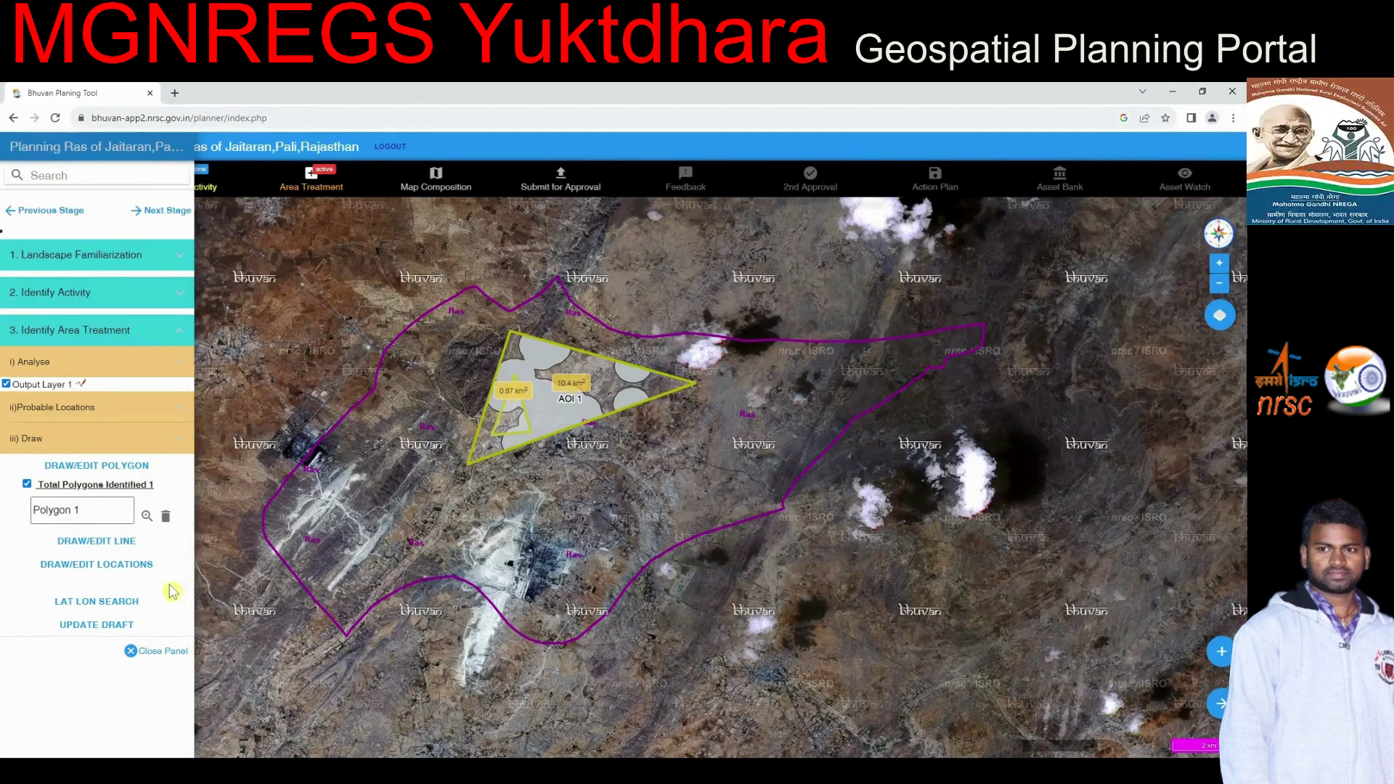
click(118, 607)
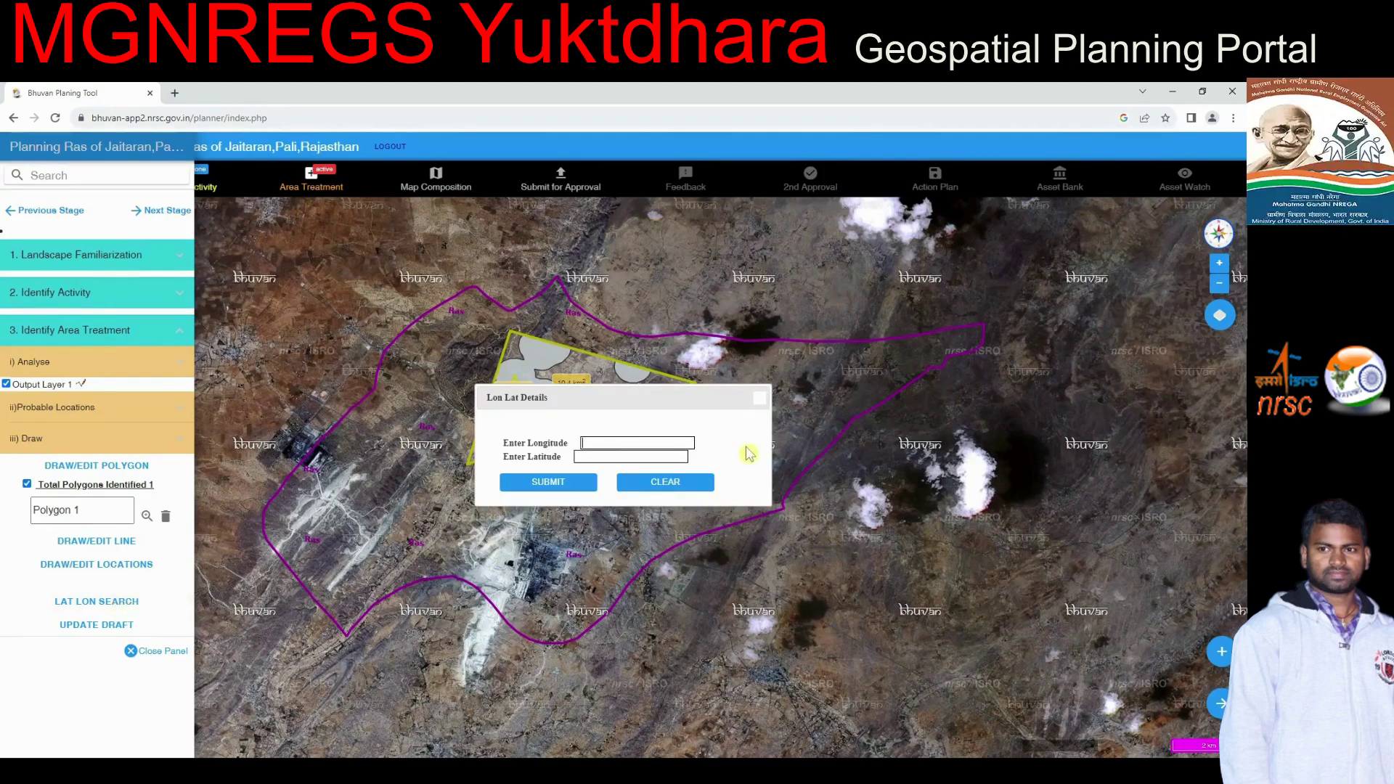
Step: Close the unused Lon Lat Details dialog and confirm moving to the Map Composition stage
click(760, 401)
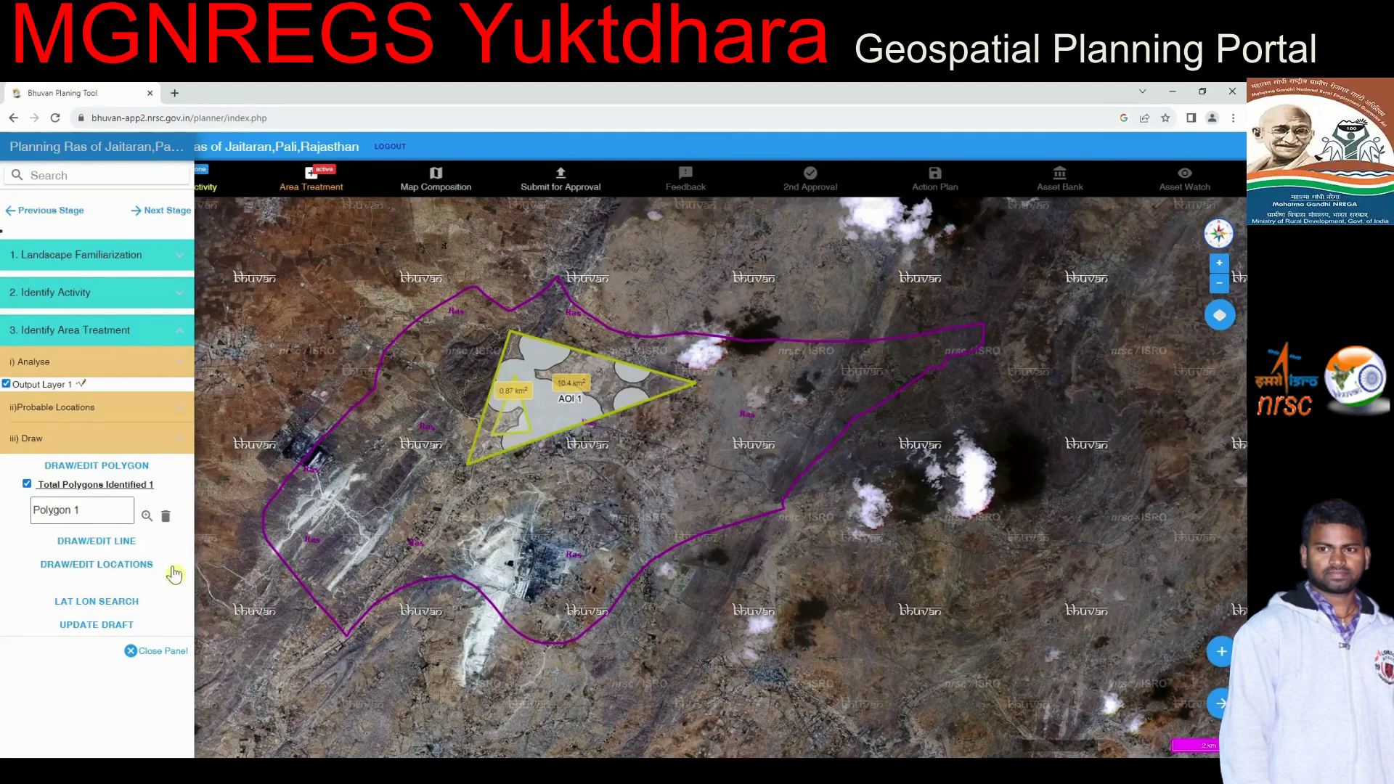
click(171, 211)
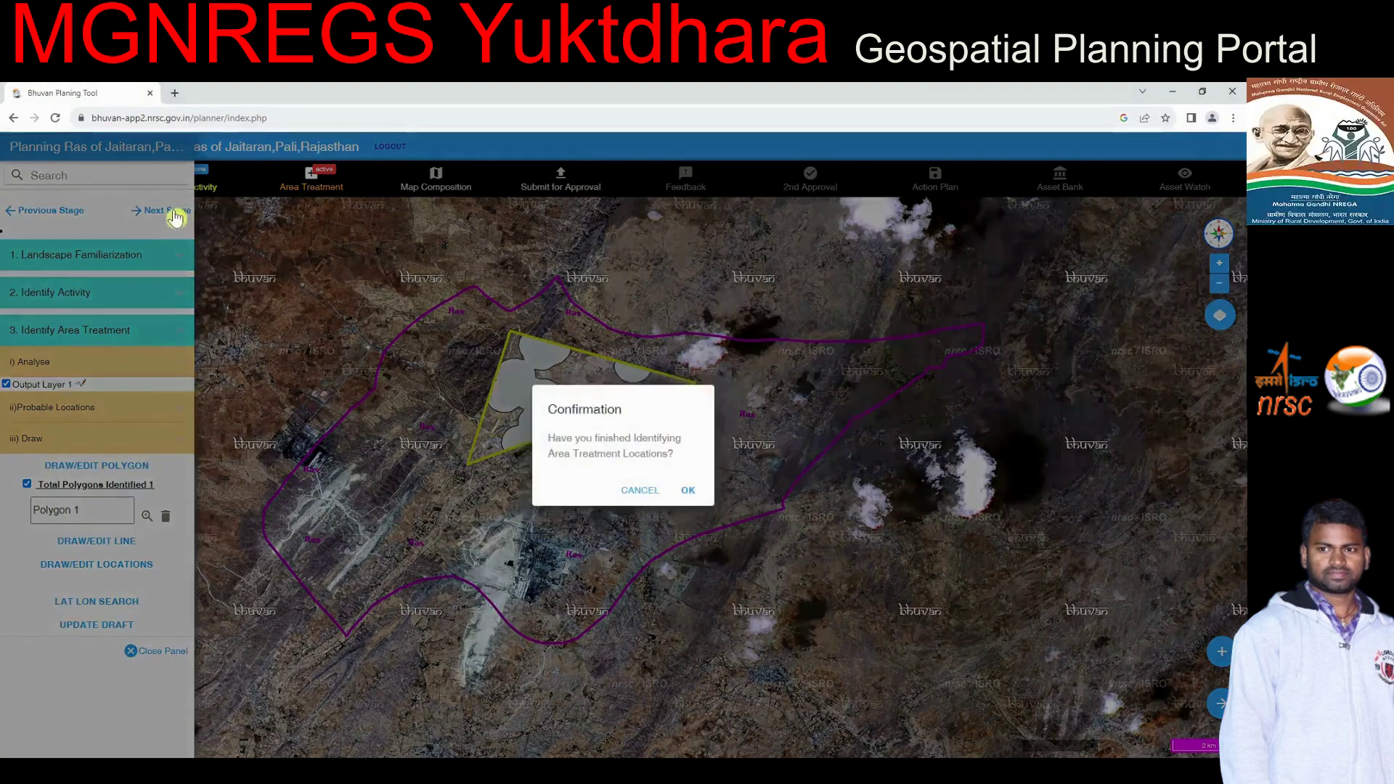
click(694, 493)
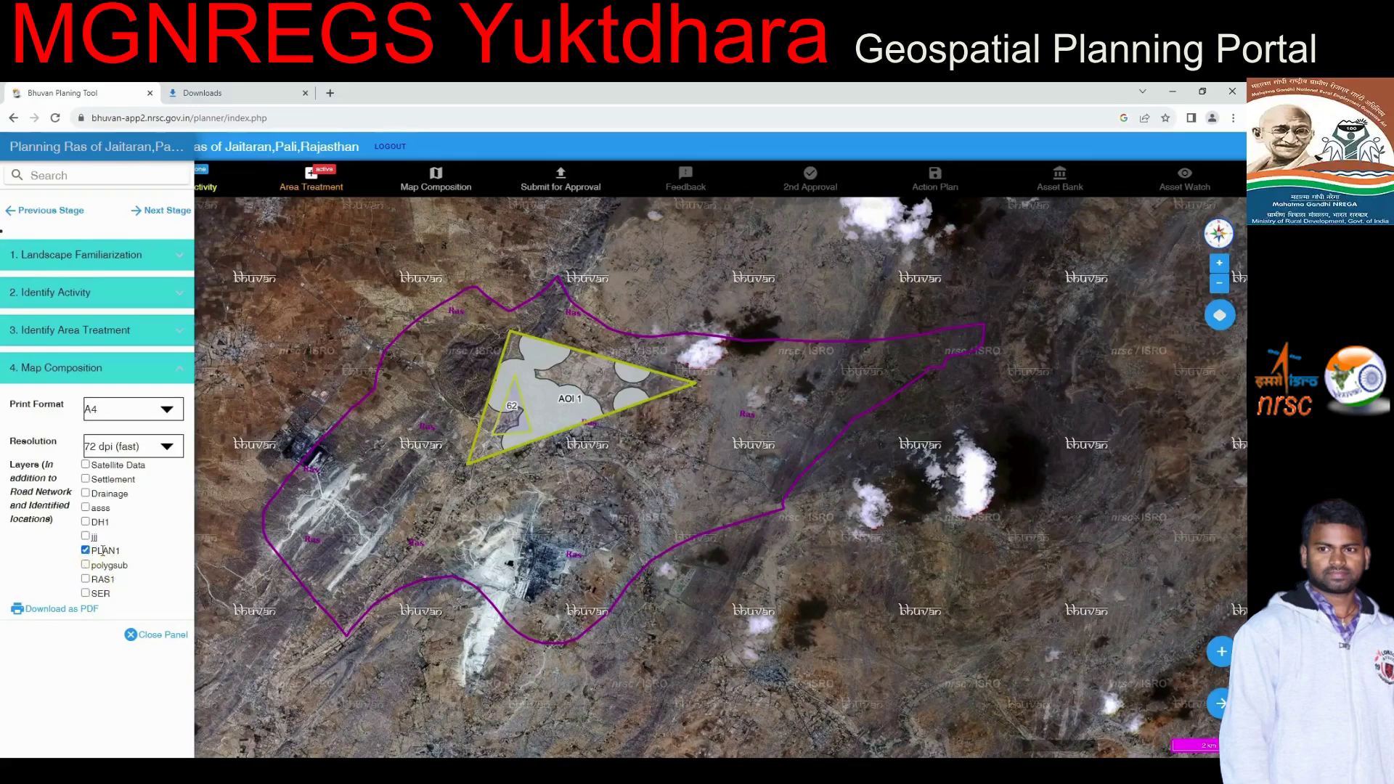
Step: Download the composed map report as a PDF and return to the planning tool
click(56, 612)
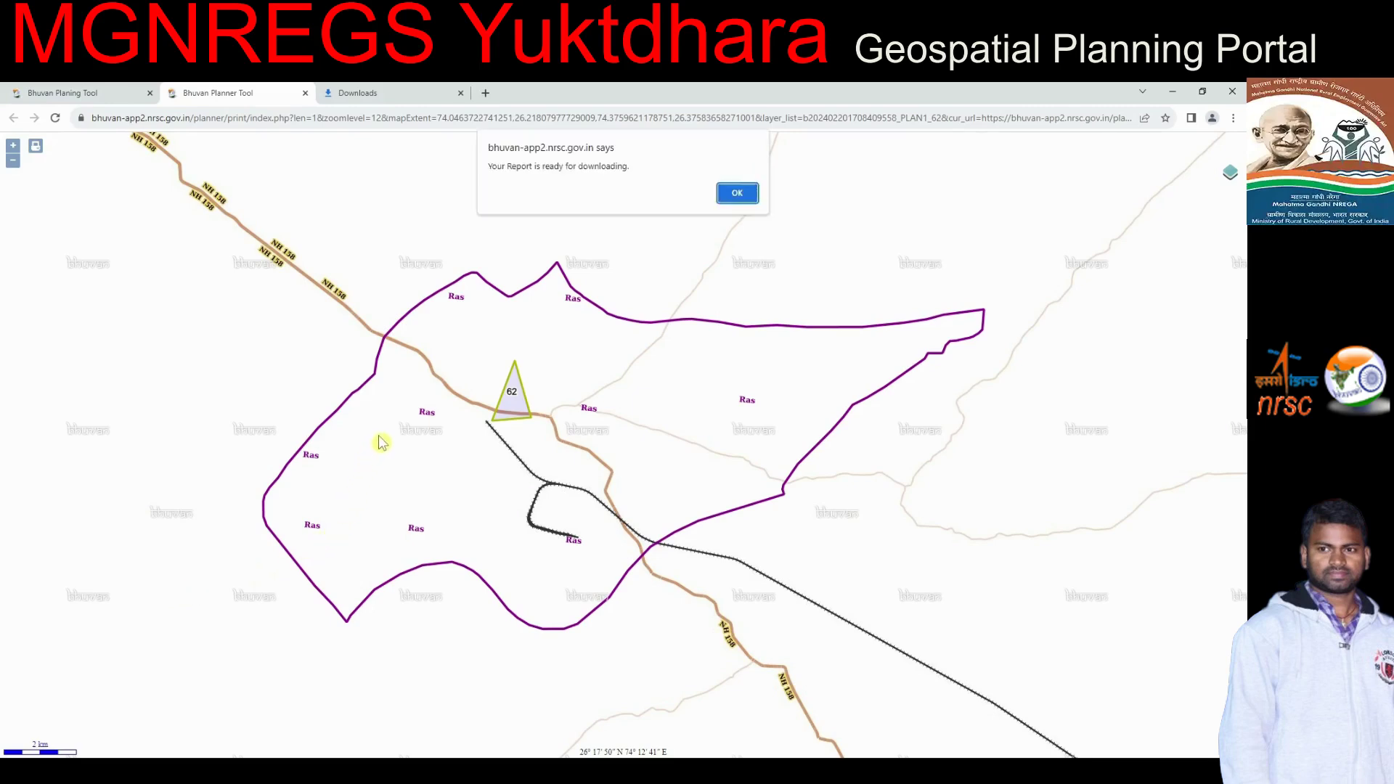
click(739, 193)
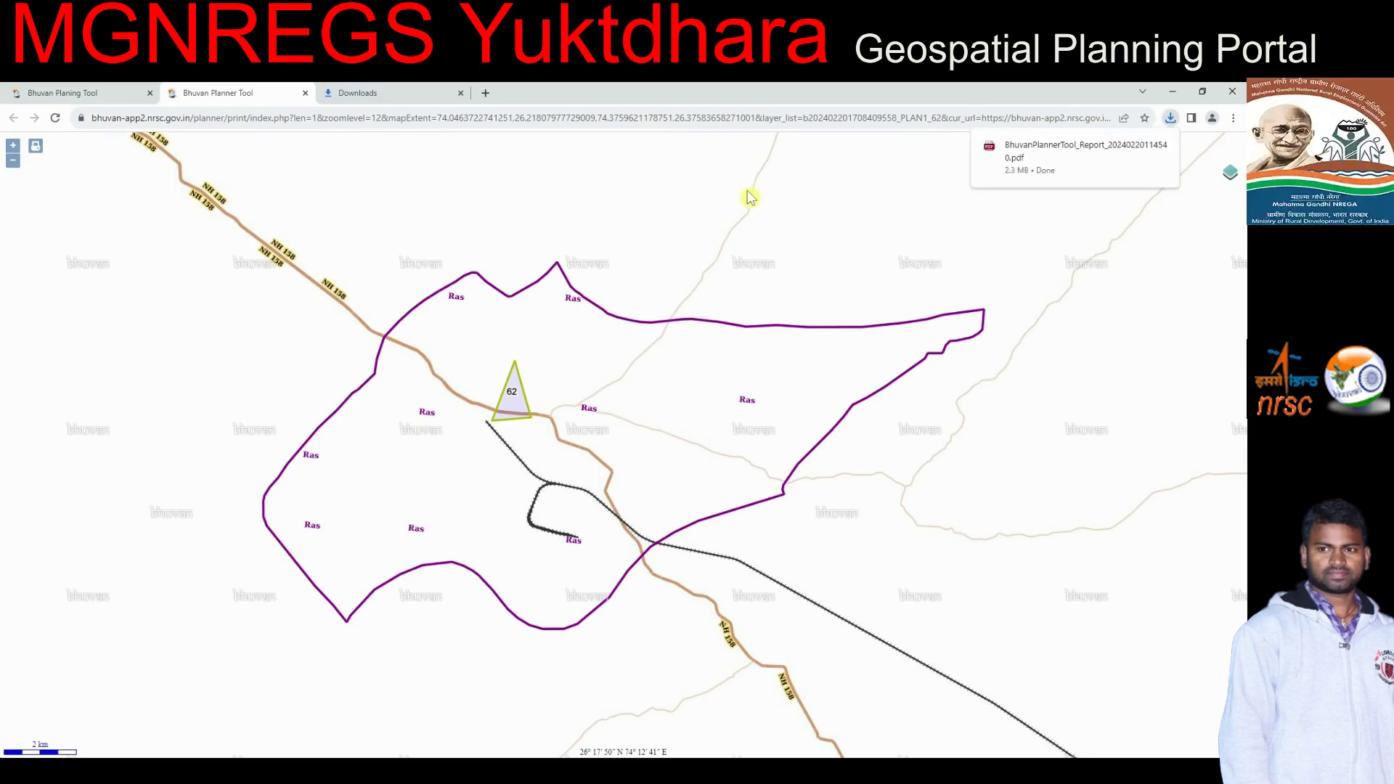
click(106, 96)
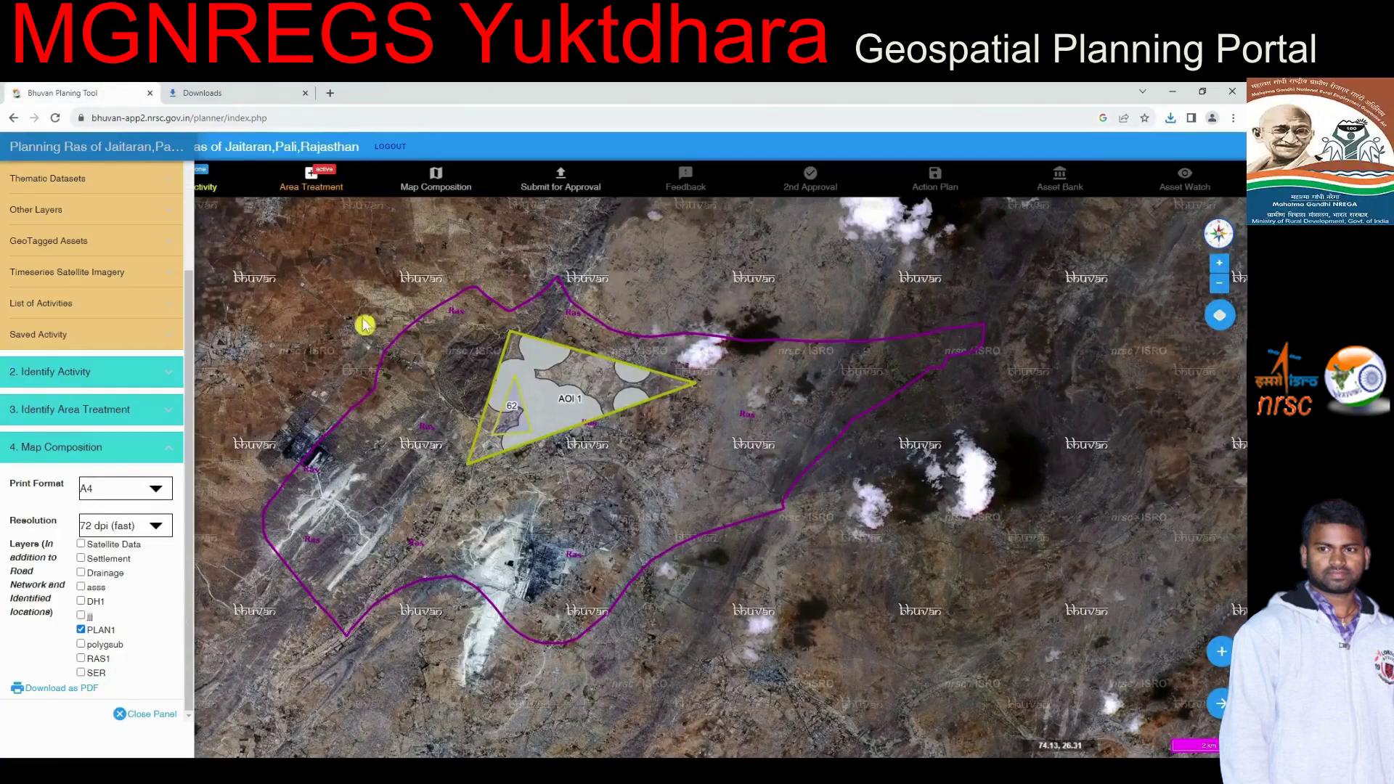
Step: Submit the plan for approval and go to the sign-on page
click(550, 186)
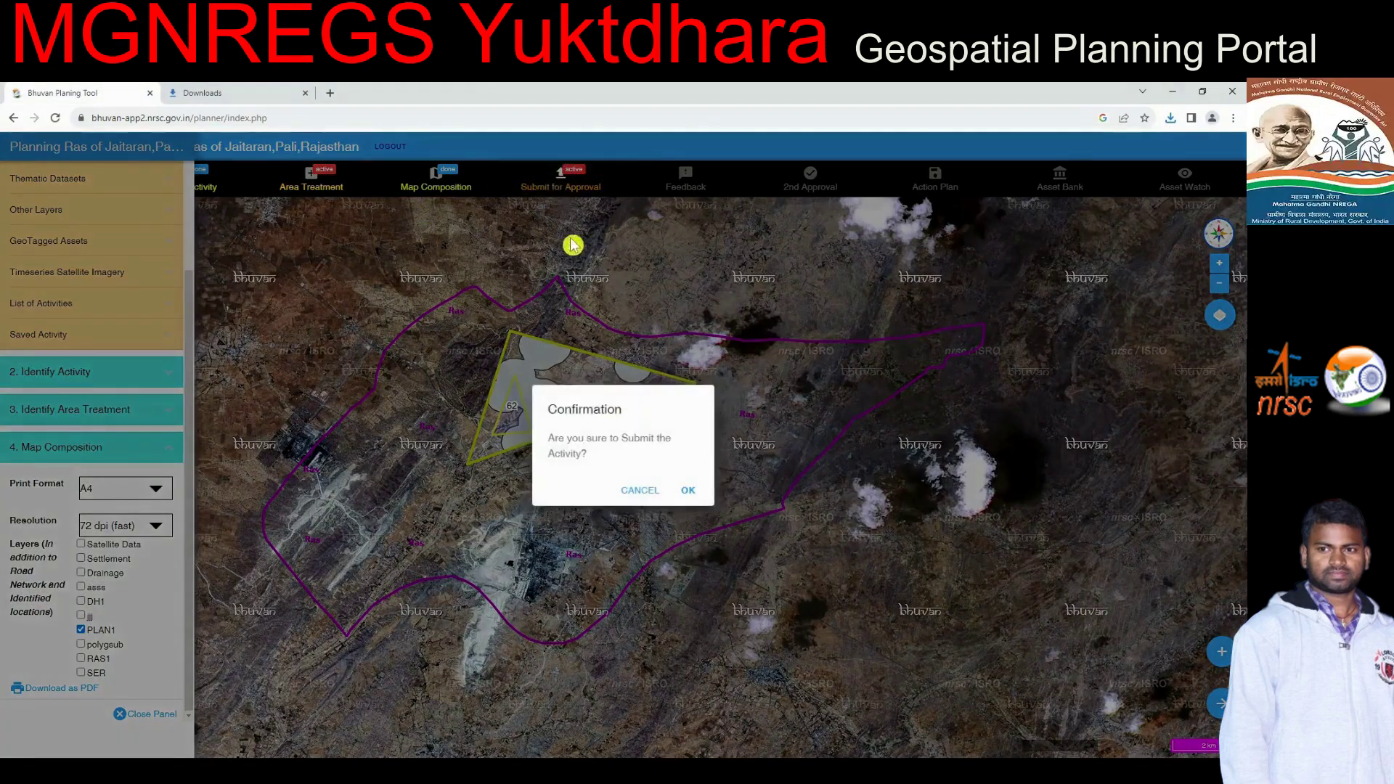
click(693, 490)
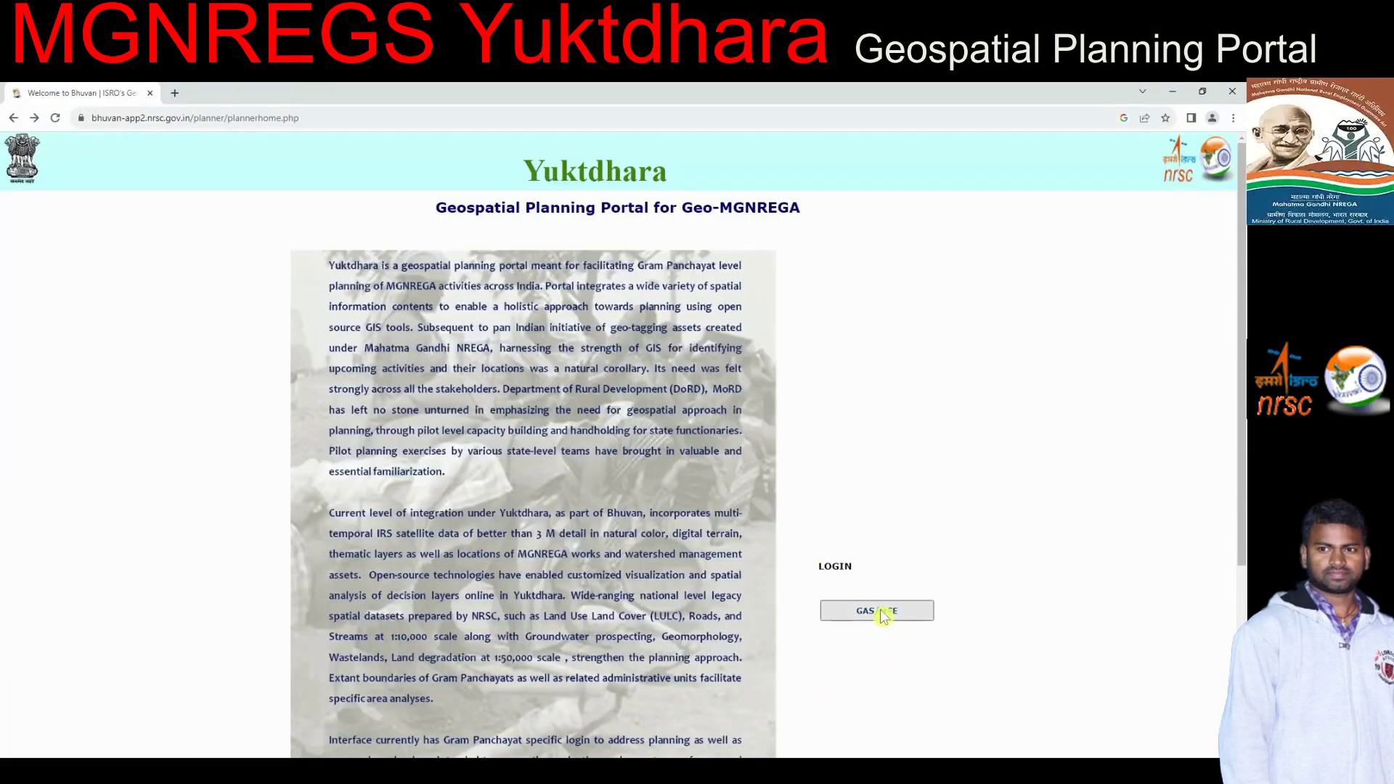
click(882, 614)
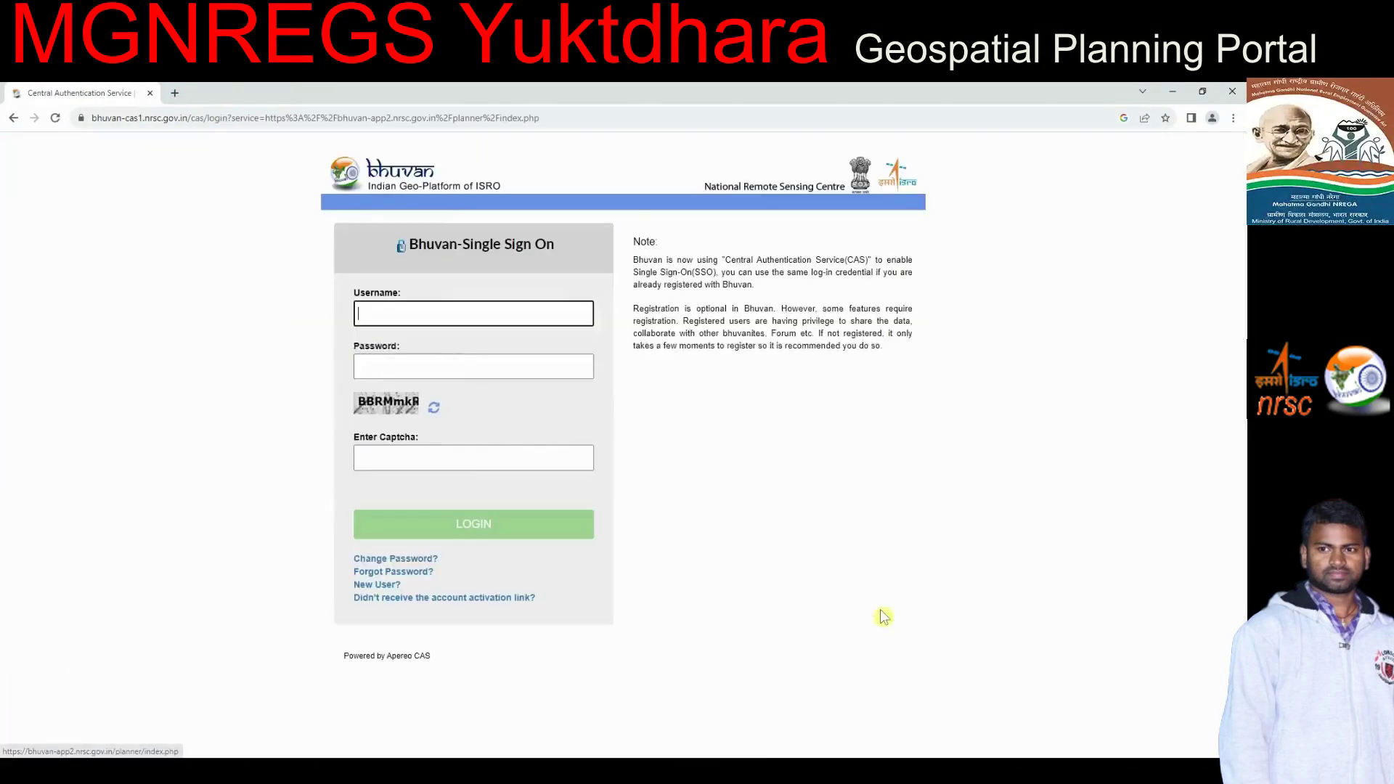
Step: Sign in with the approver's saved username and password plus the captcha code
text(plannerdemogas_rj11803)
click(423, 363)
key(ctrl+v)
text(••)
click(448, 459)
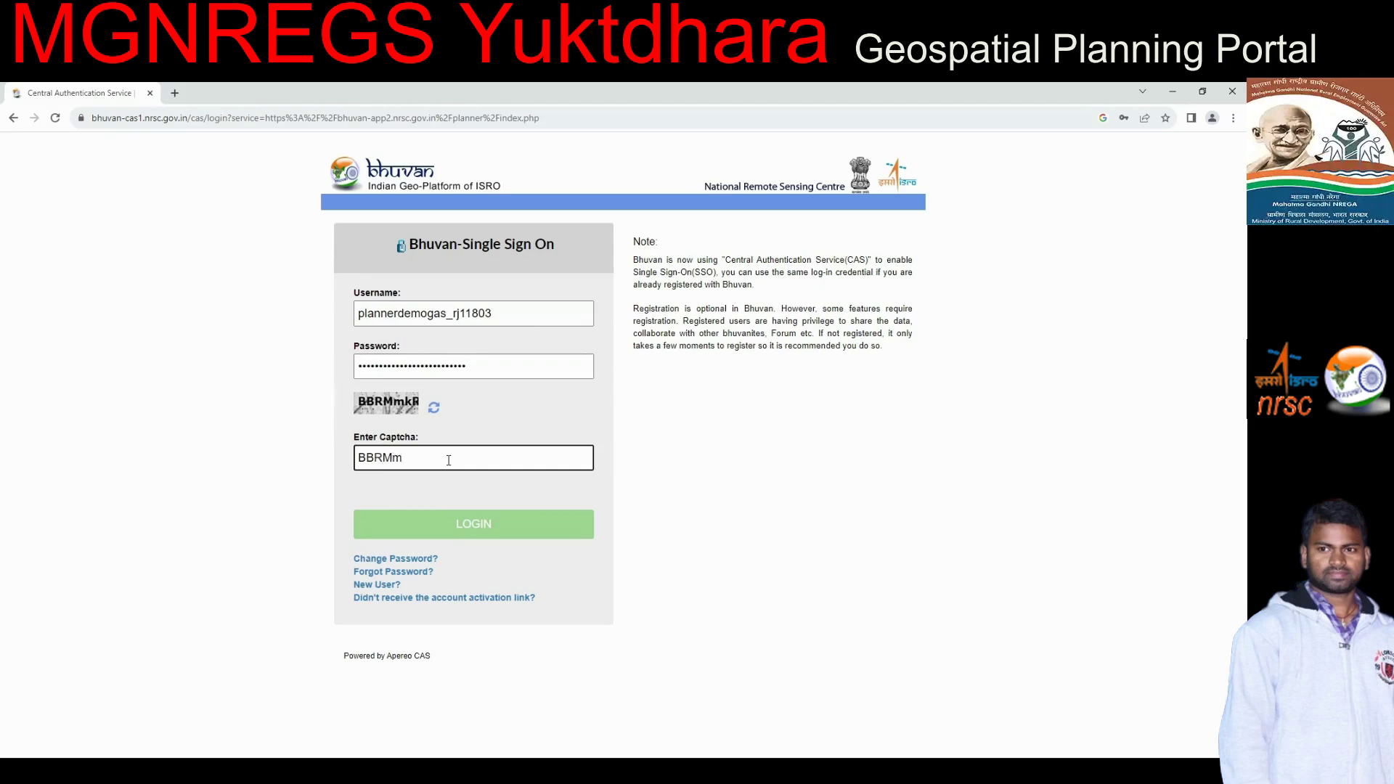
text(BBRMmkR)
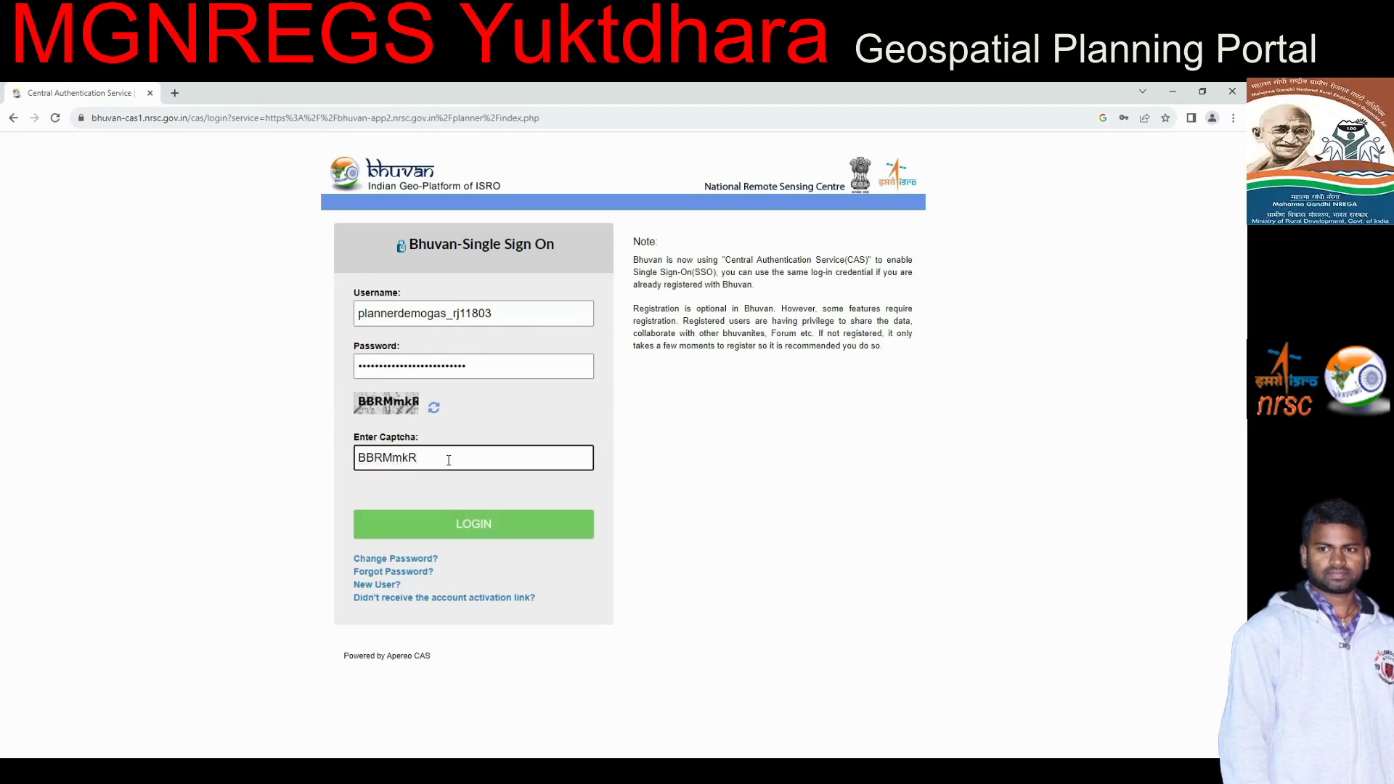
click(476, 536)
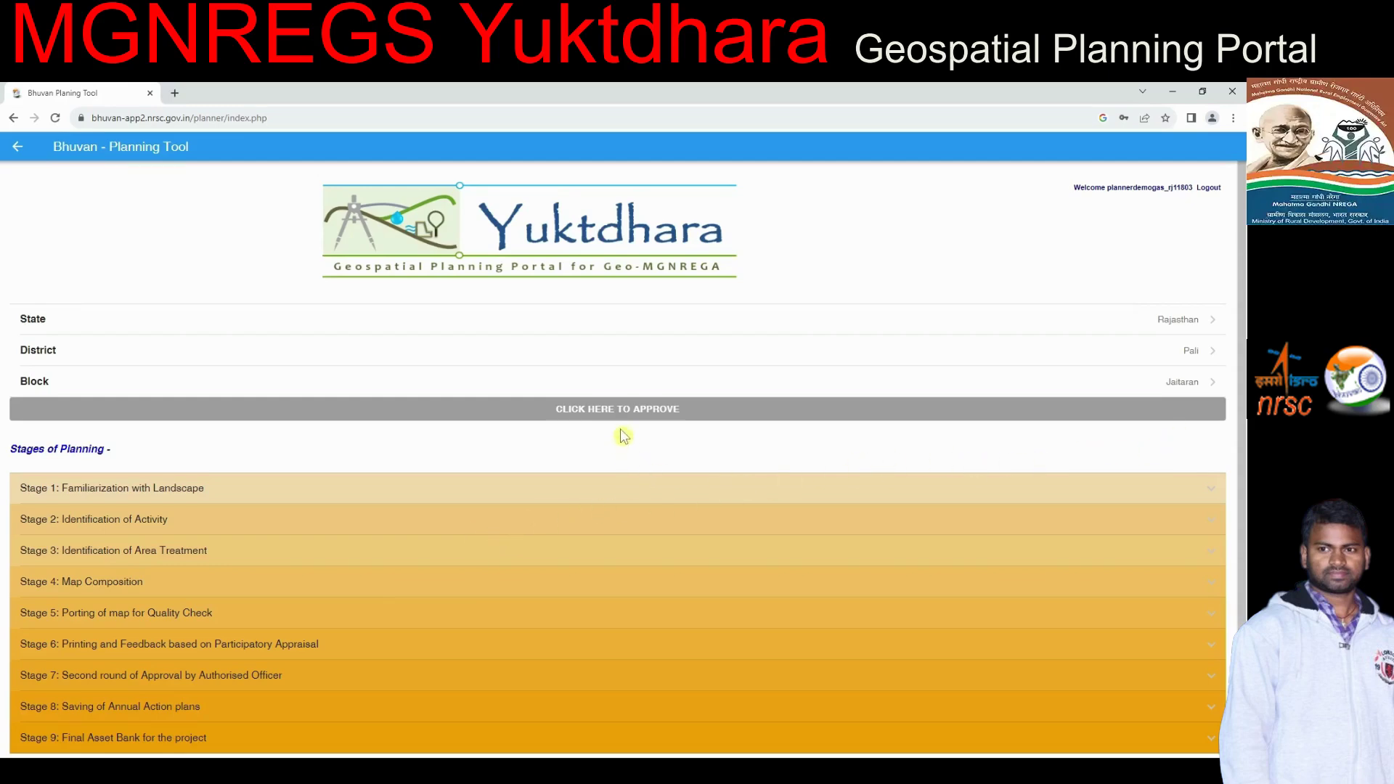
Step: Open the approval page, expand Submitted Activity and select Ras to list its assets
click(603, 411)
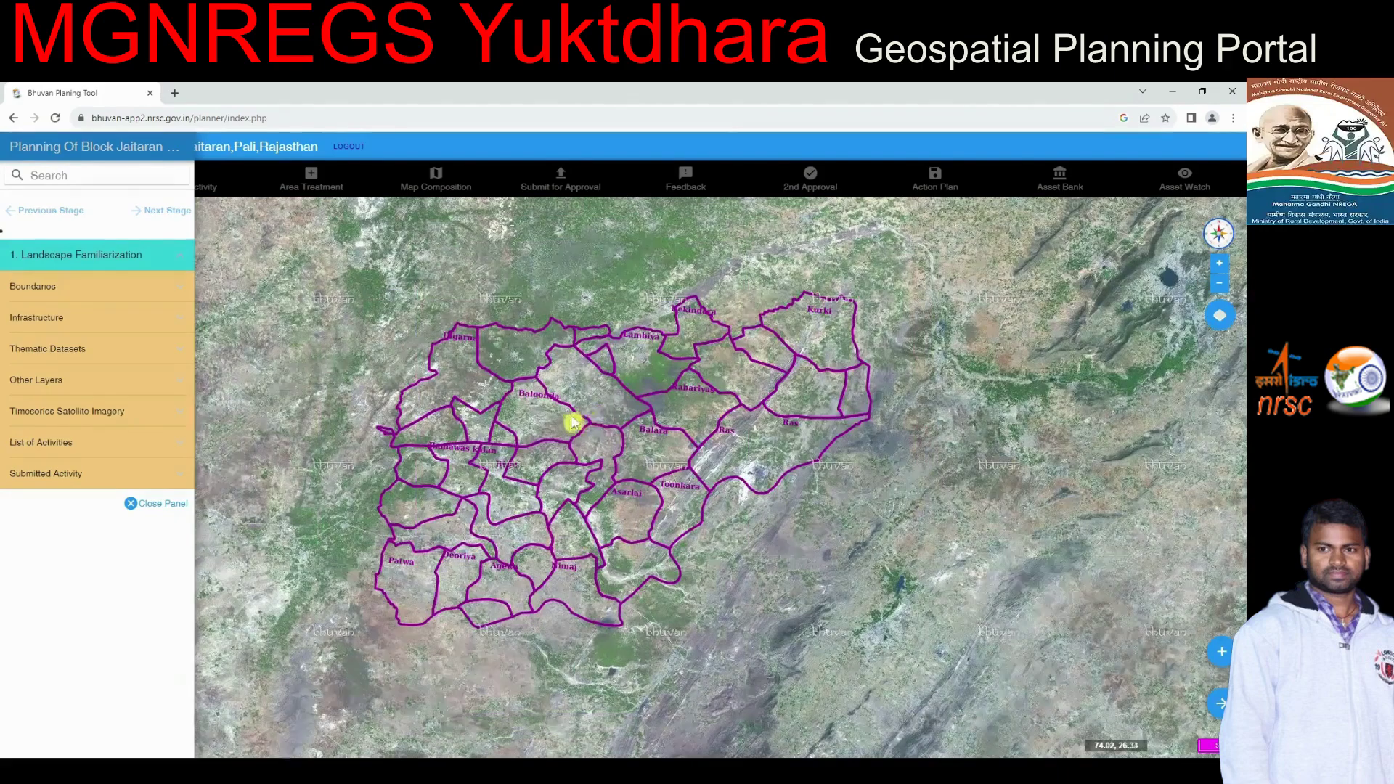
click(155, 479)
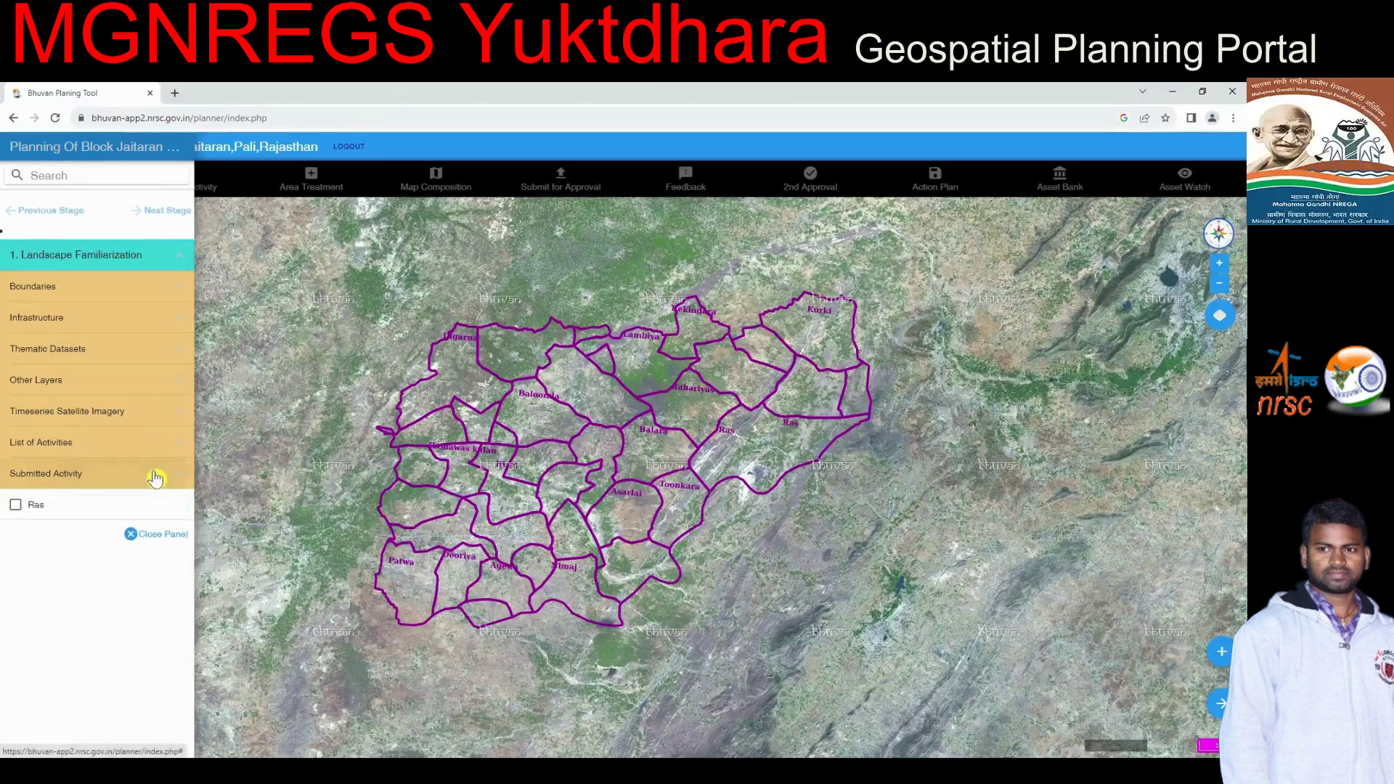
click(48, 511)
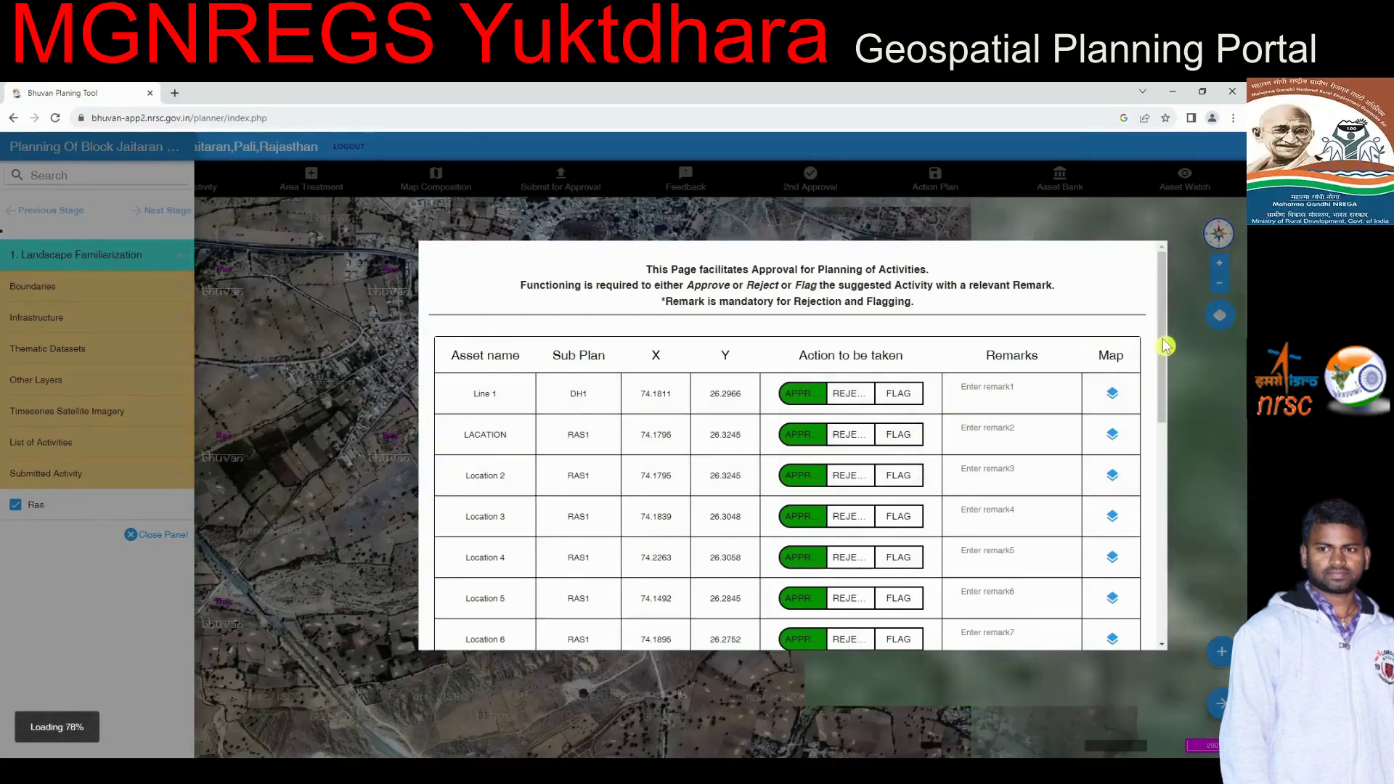
Step: Reject the PLAN1 row with the remark TESTED and mark verification as done
drag(1162, 352, 1165, 589)
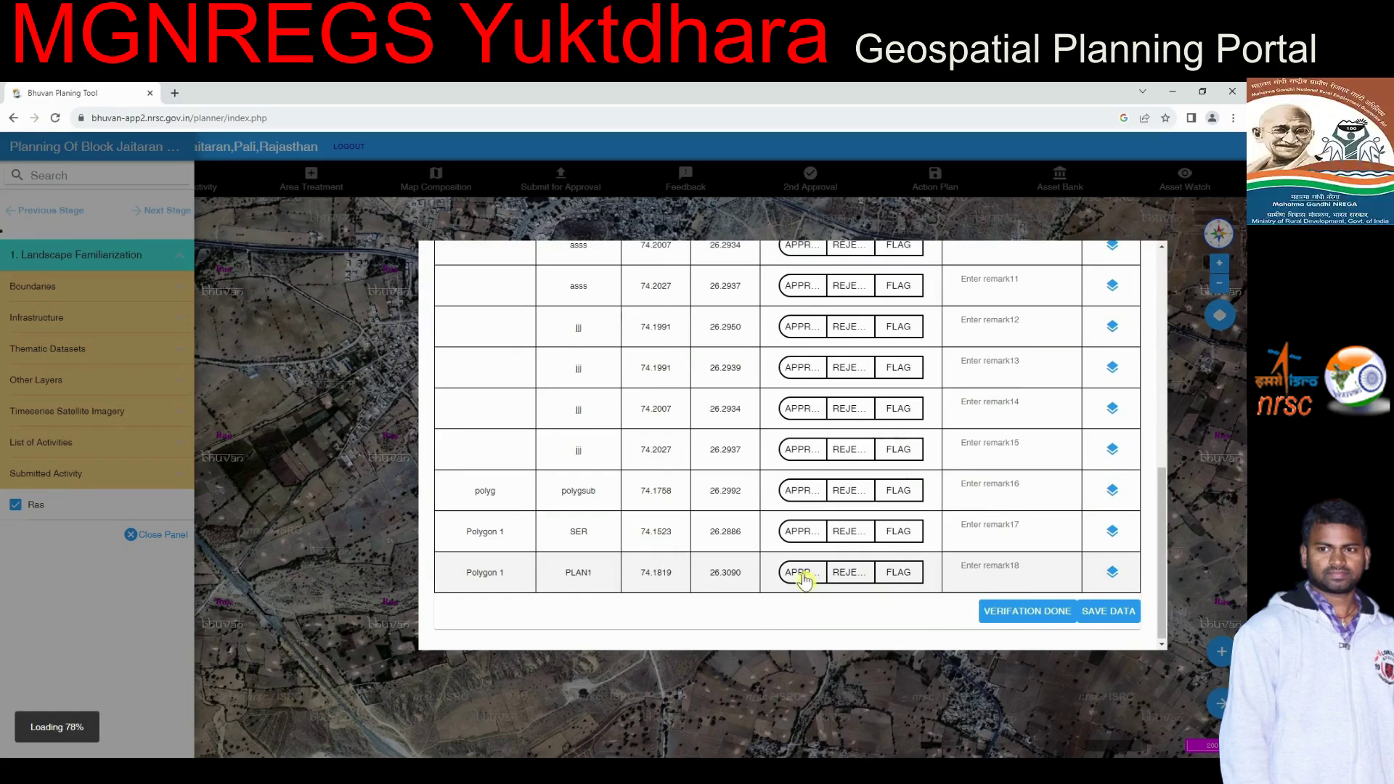
click(860, 578)
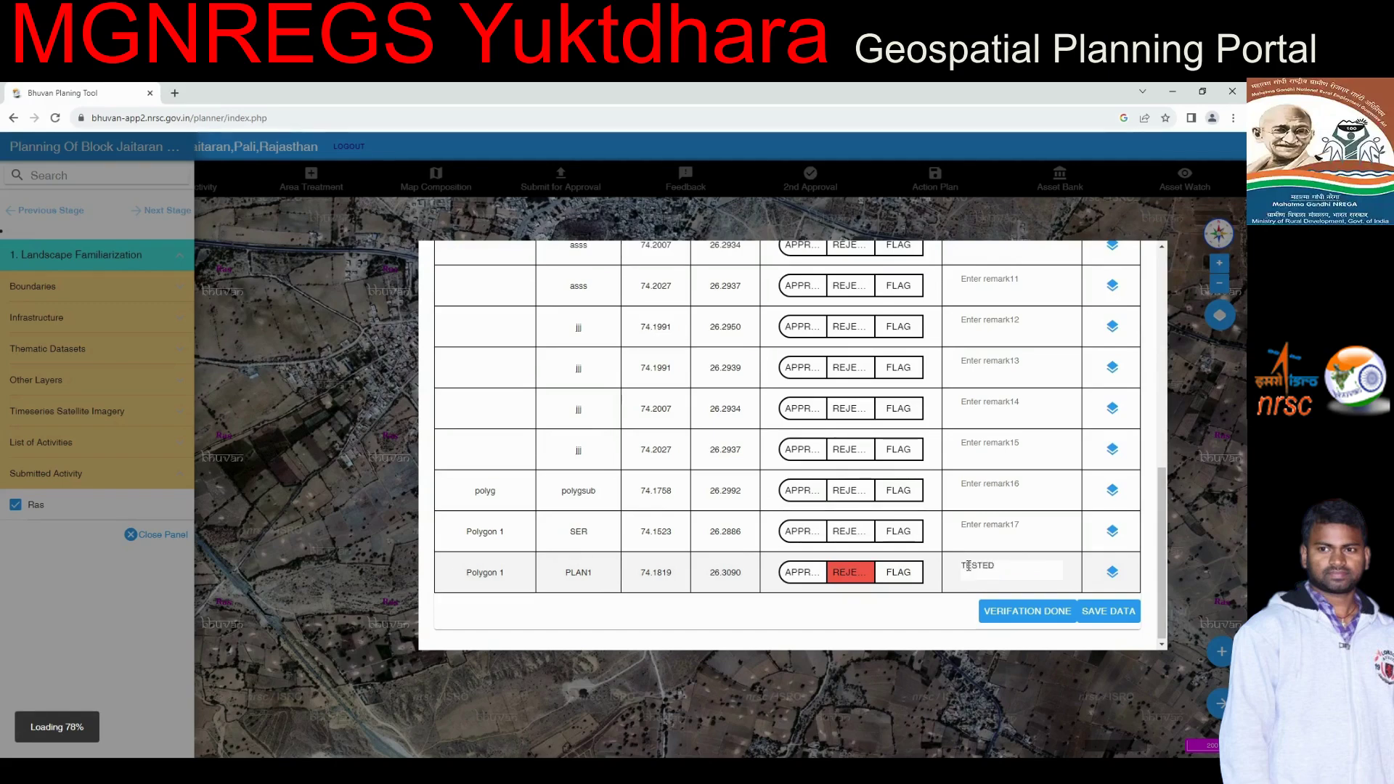
click(1022, 619)
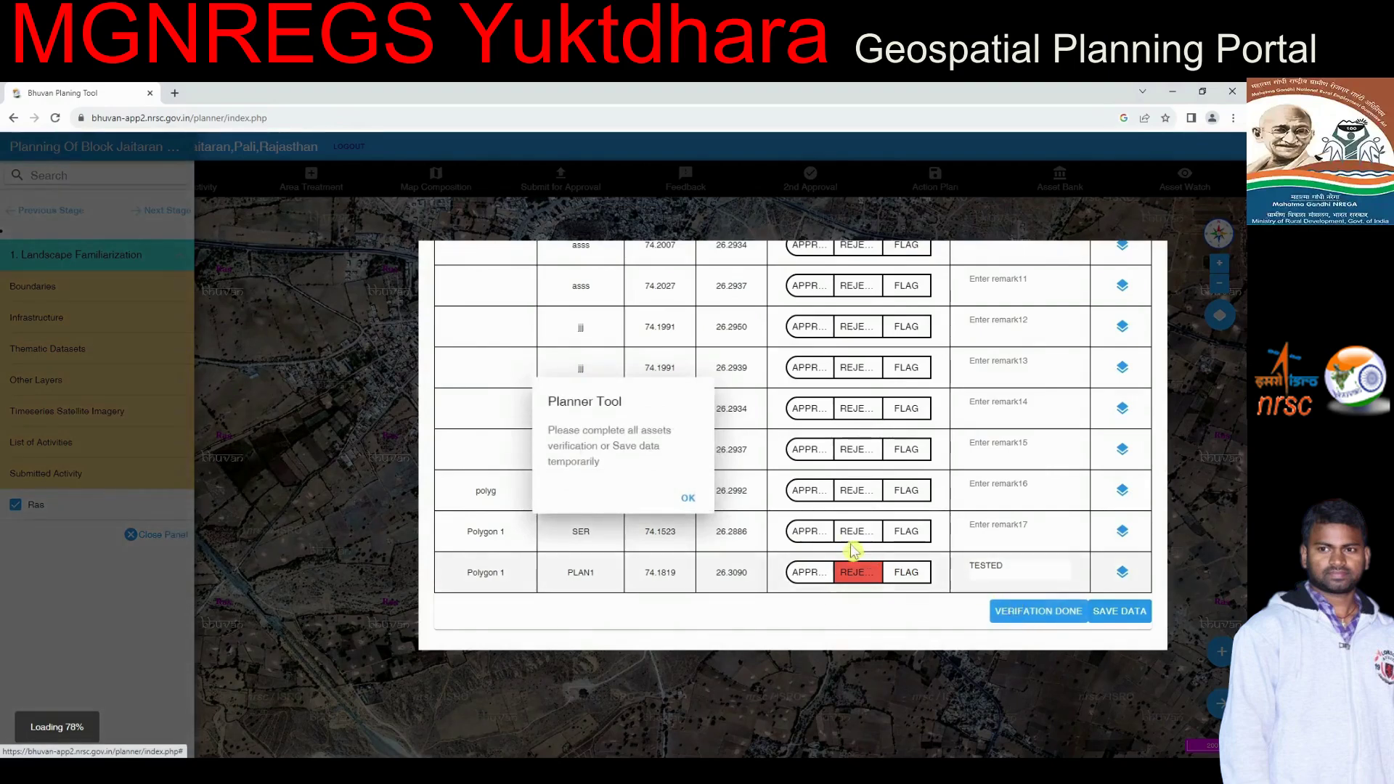
Step: Dismiss the warning, save the PLAN1 rejection data, acknowledge the success messages, and log out
click(686, 501)
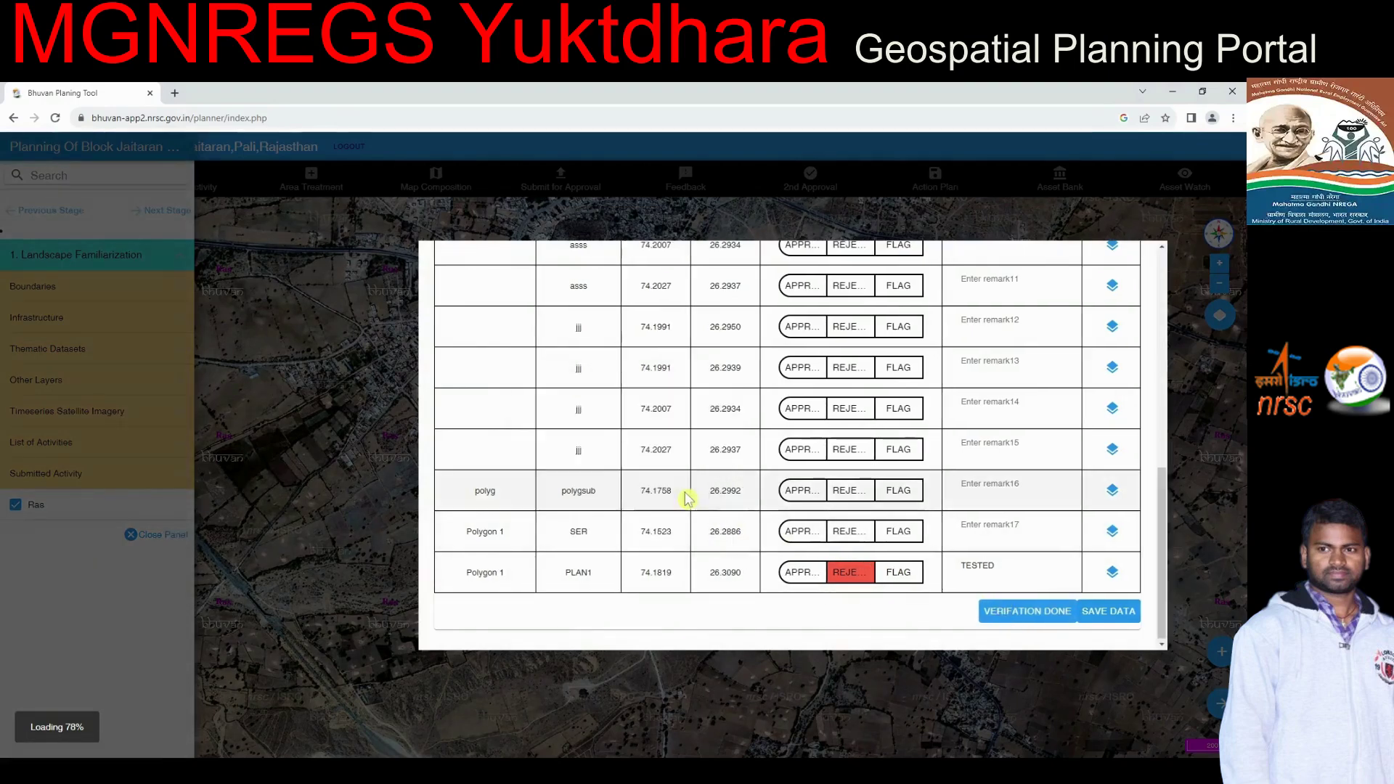
click(1103, 613)
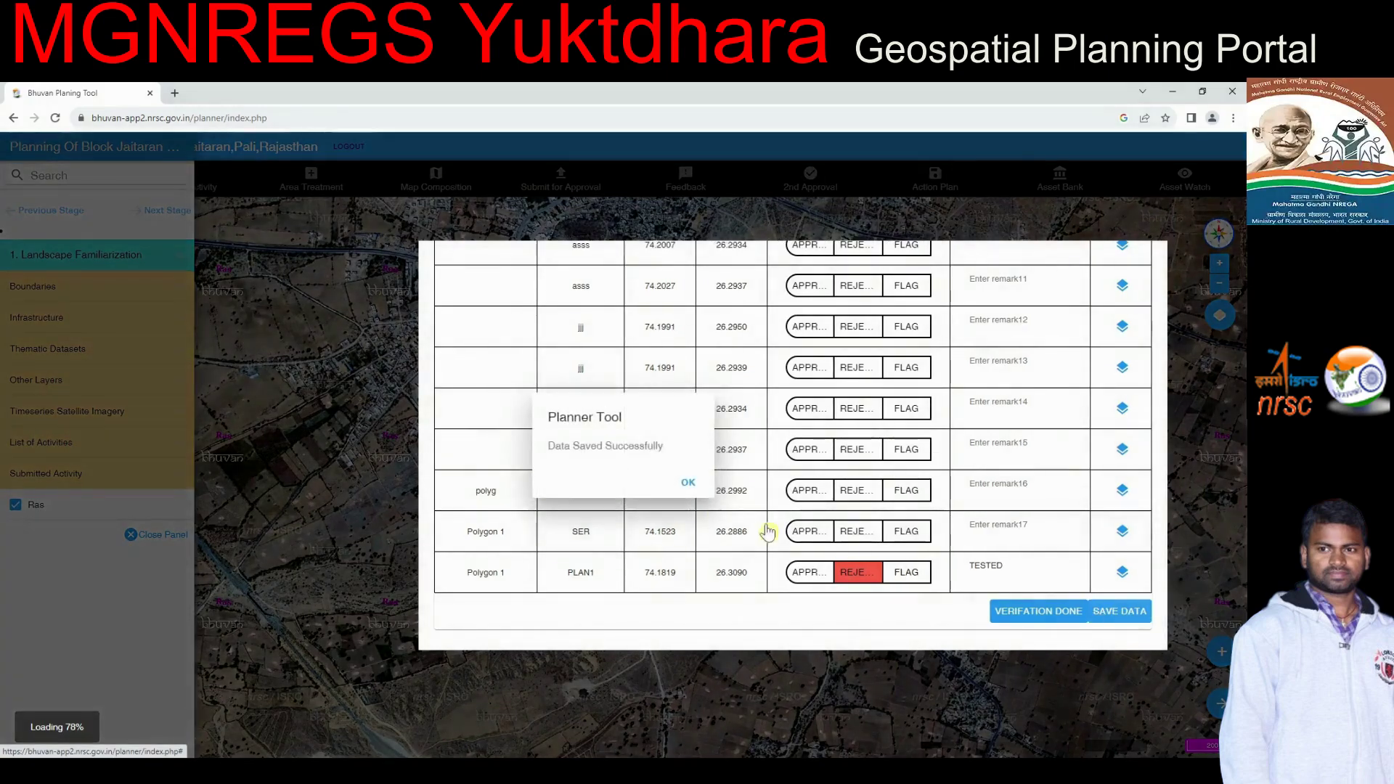
click(687, 482)
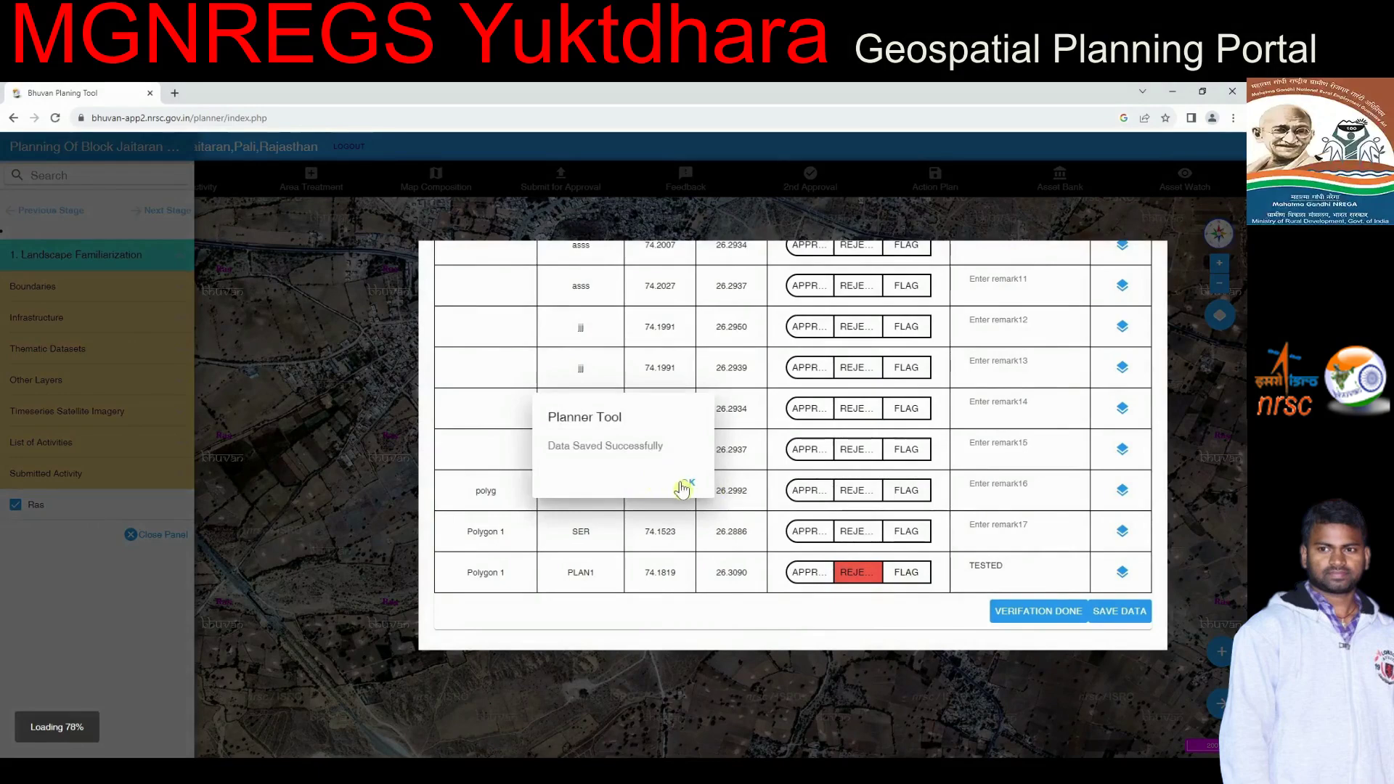
click(687, 486)
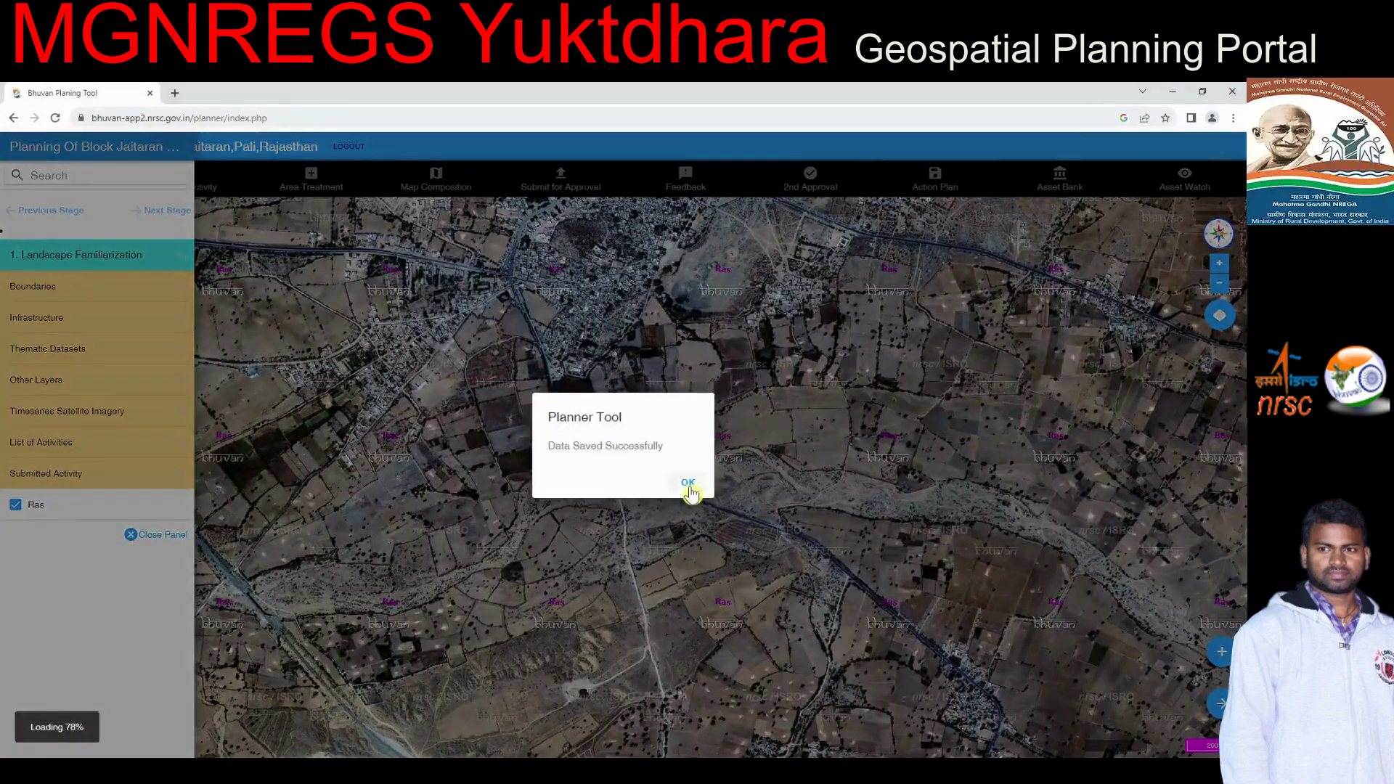
click(687, 484)
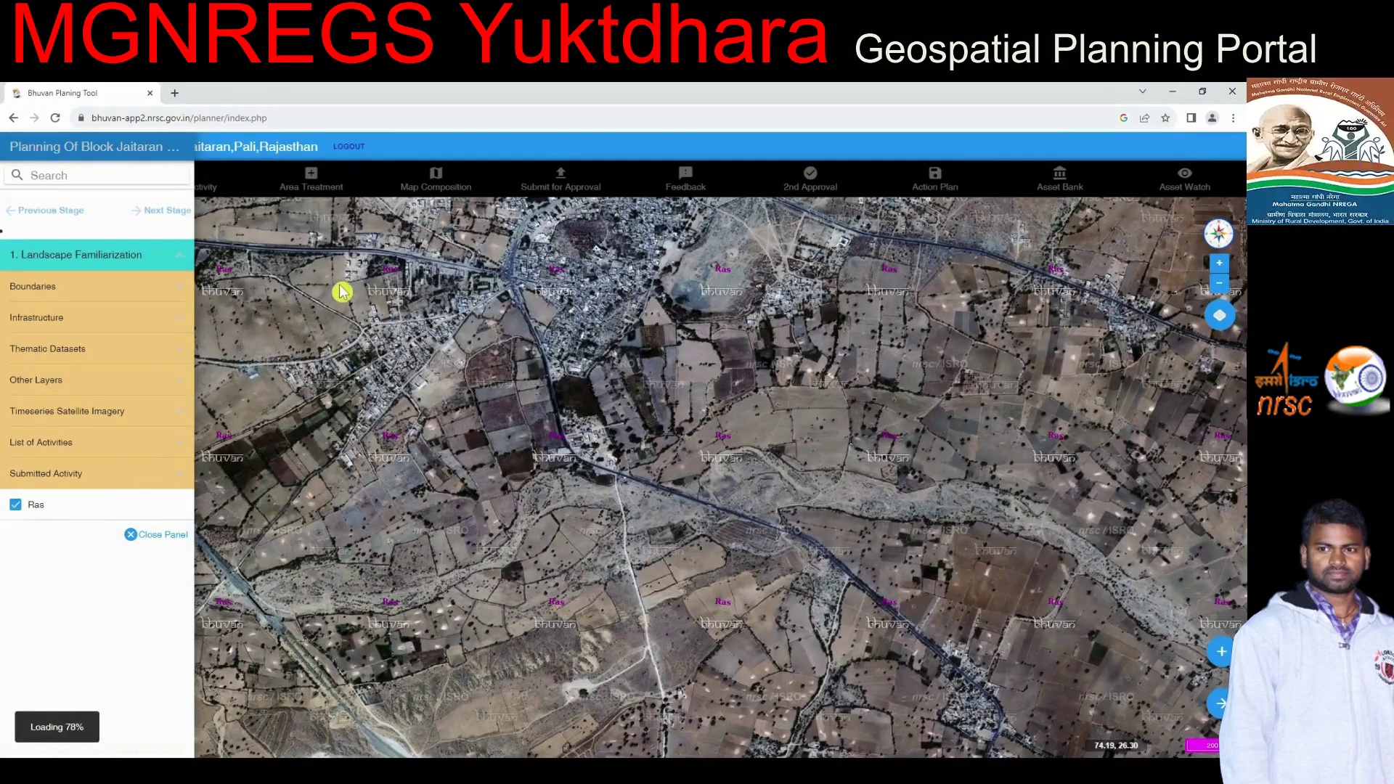
click(354, 148)
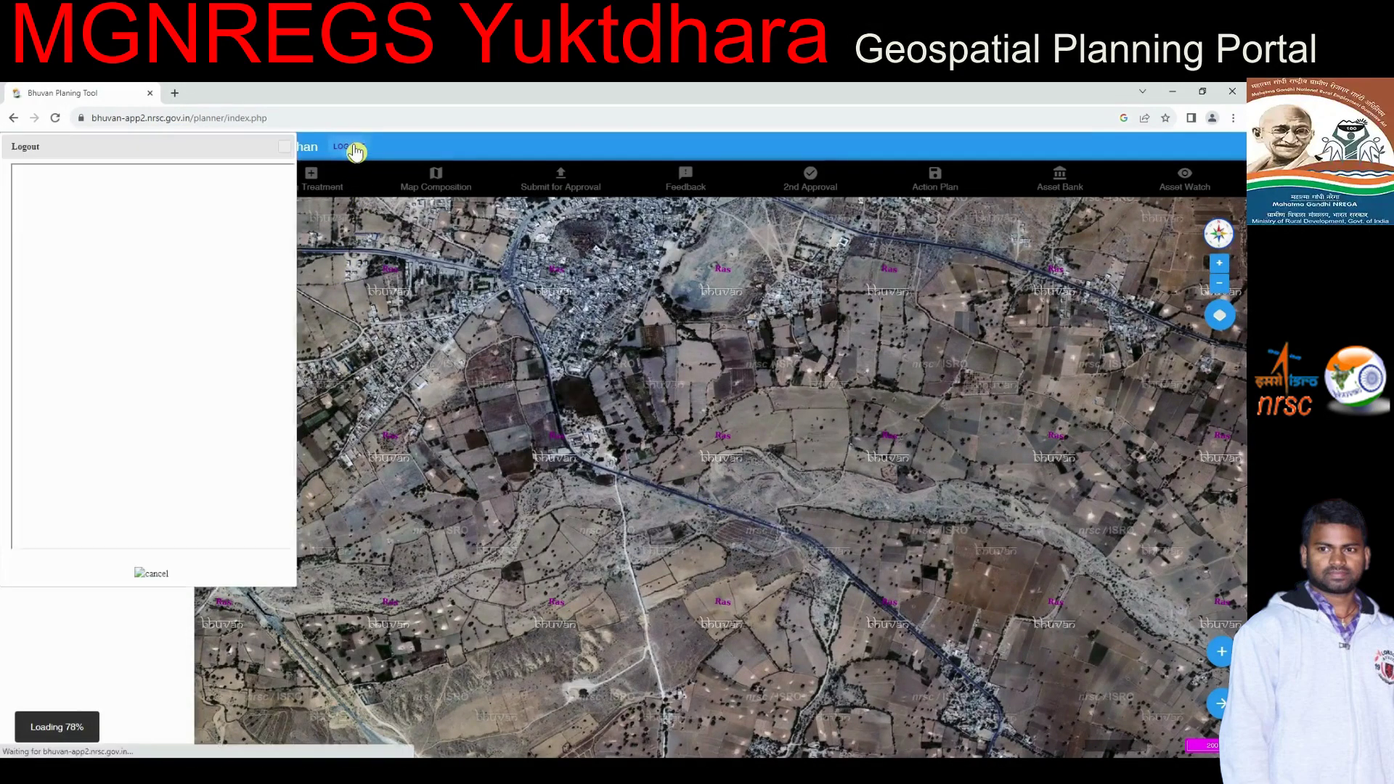